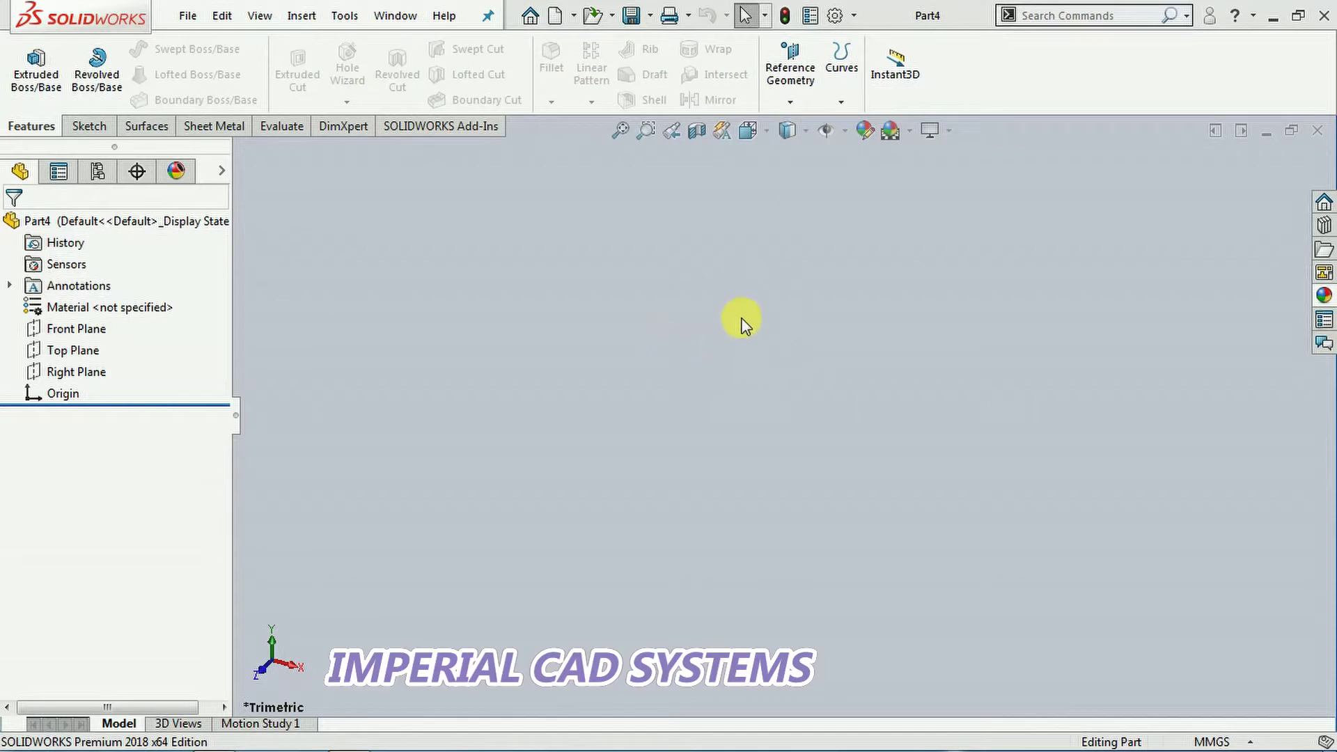
# - Start a Helix and Spiral curve with its base sketch on the Top Plane
pyautogui.click(840, 106)
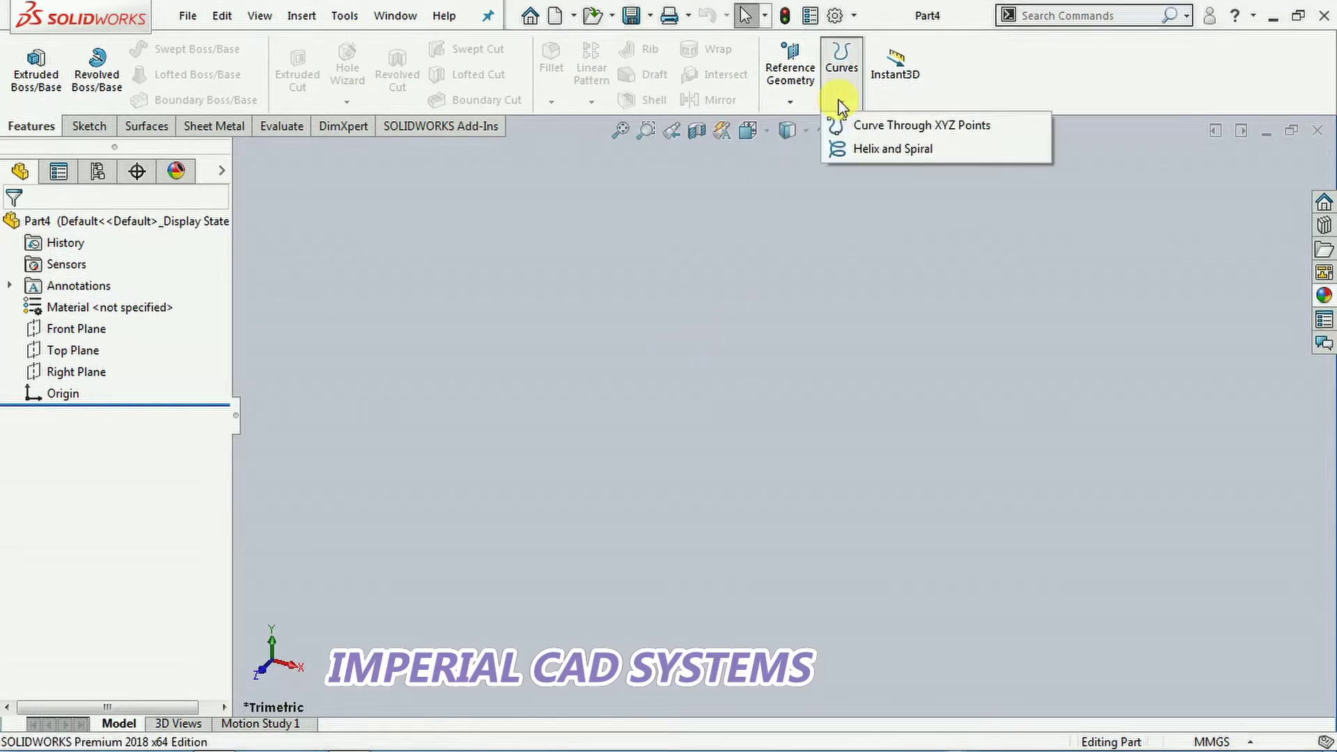
pyautogui.click(866, 151)
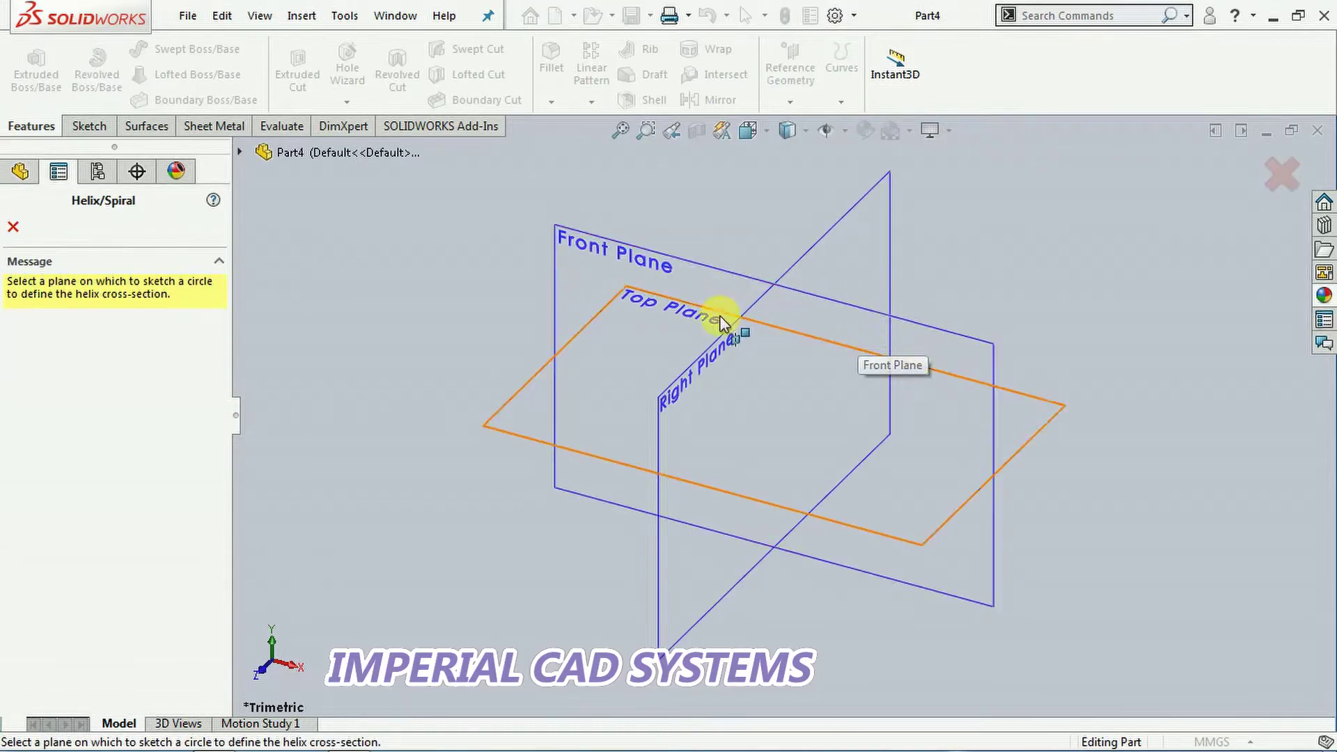
pyautogui.click(793, 332)
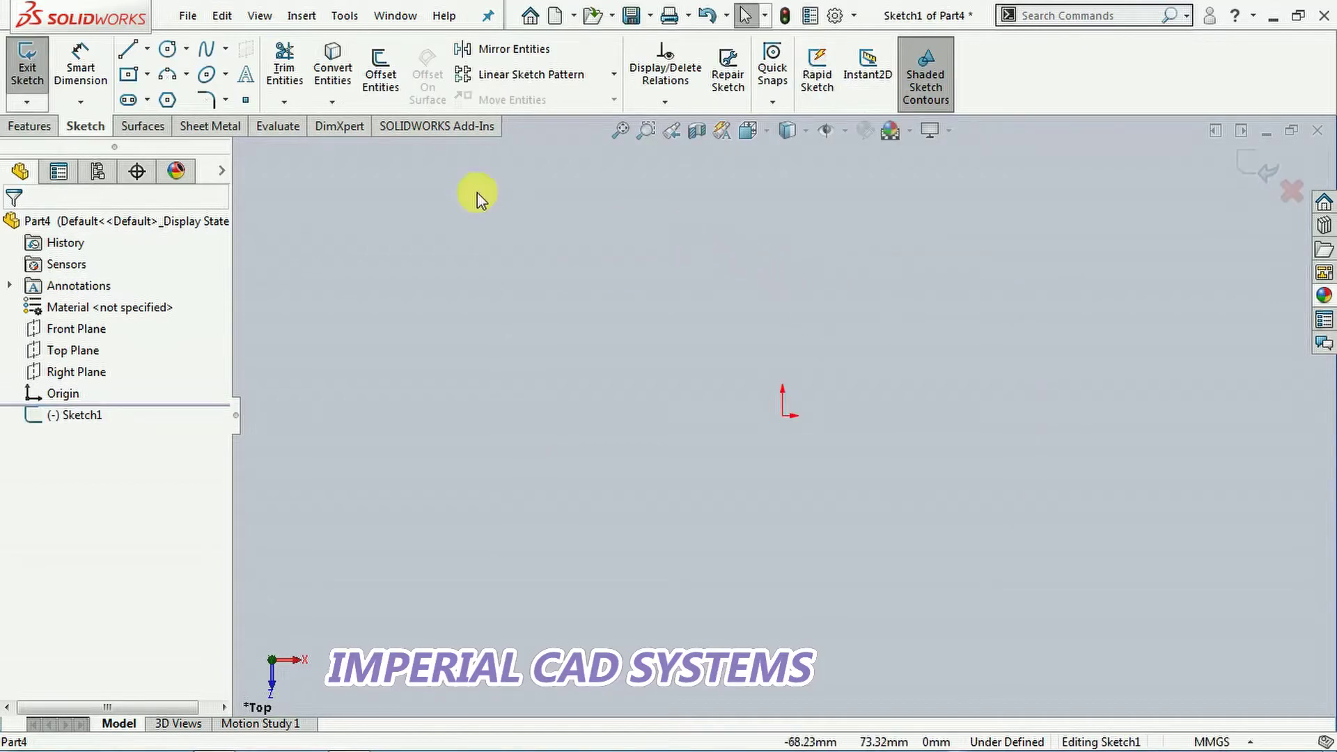
pyautogui.click(168, 50)
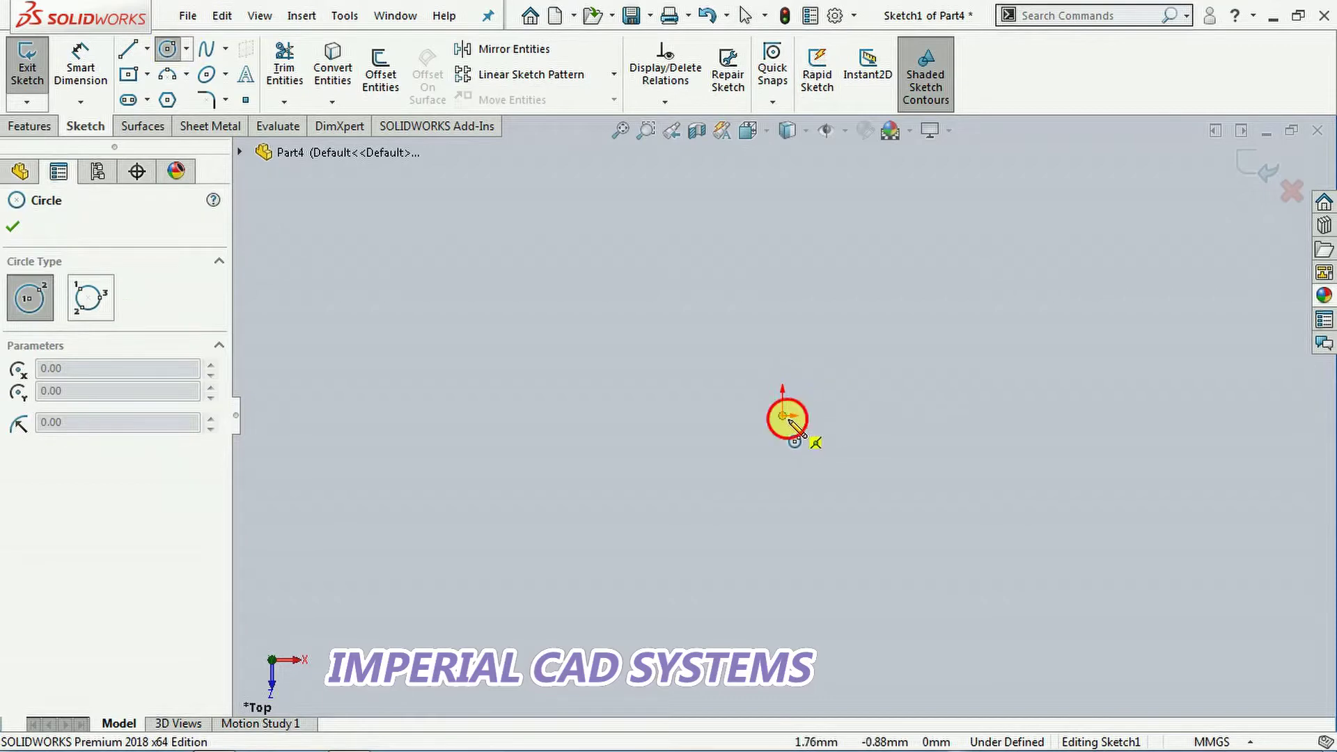
# - Draw a circle at the origin, dimension it to 50 mm diameter, and exit the sketch
pyautogui.click(783, 416)
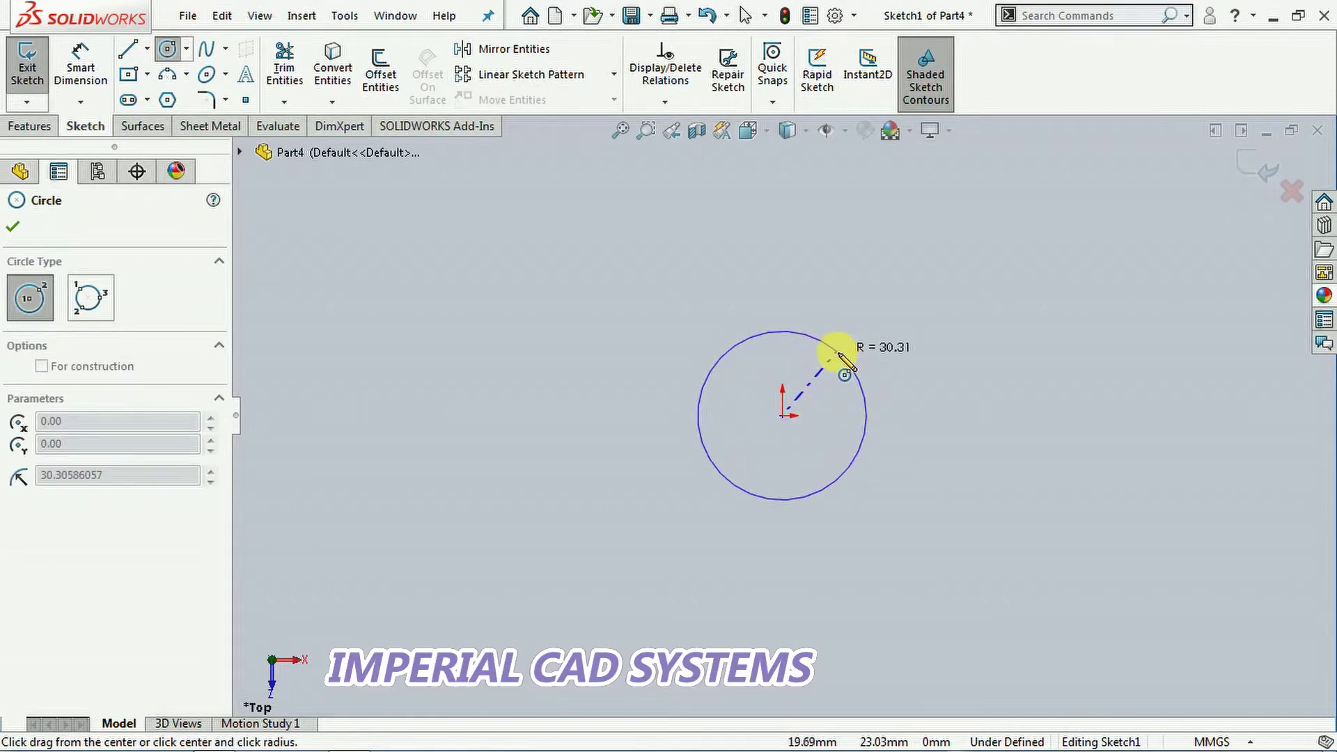
pyautogui.click(838, 355)
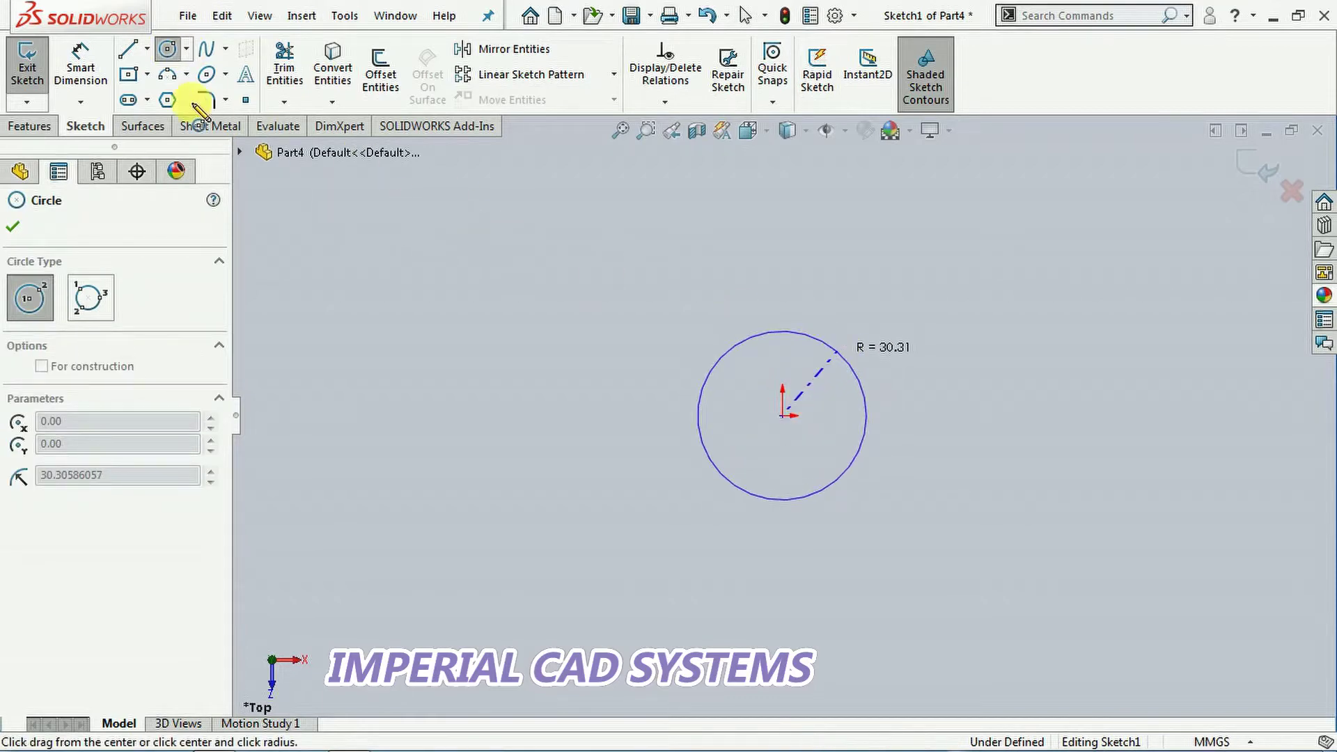
pyautogui.click(82, 70)
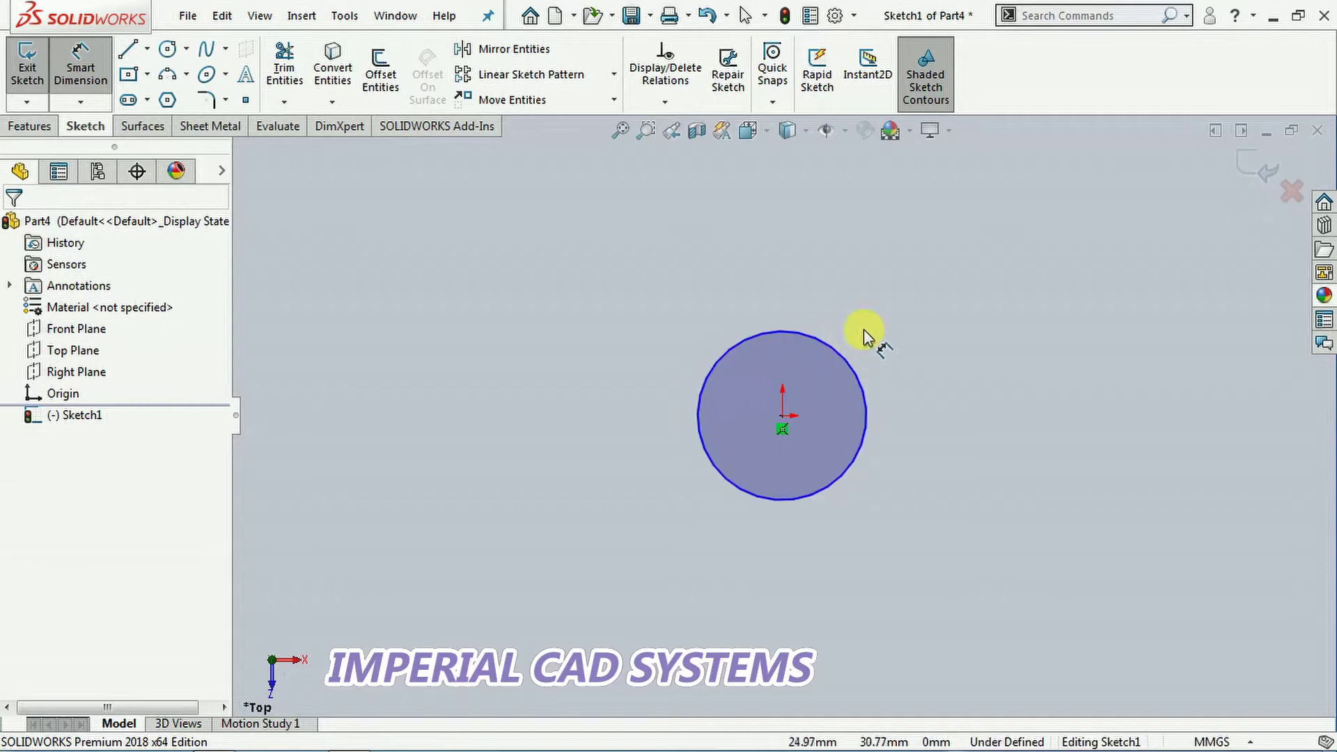
pyautogui.click(847, 362)
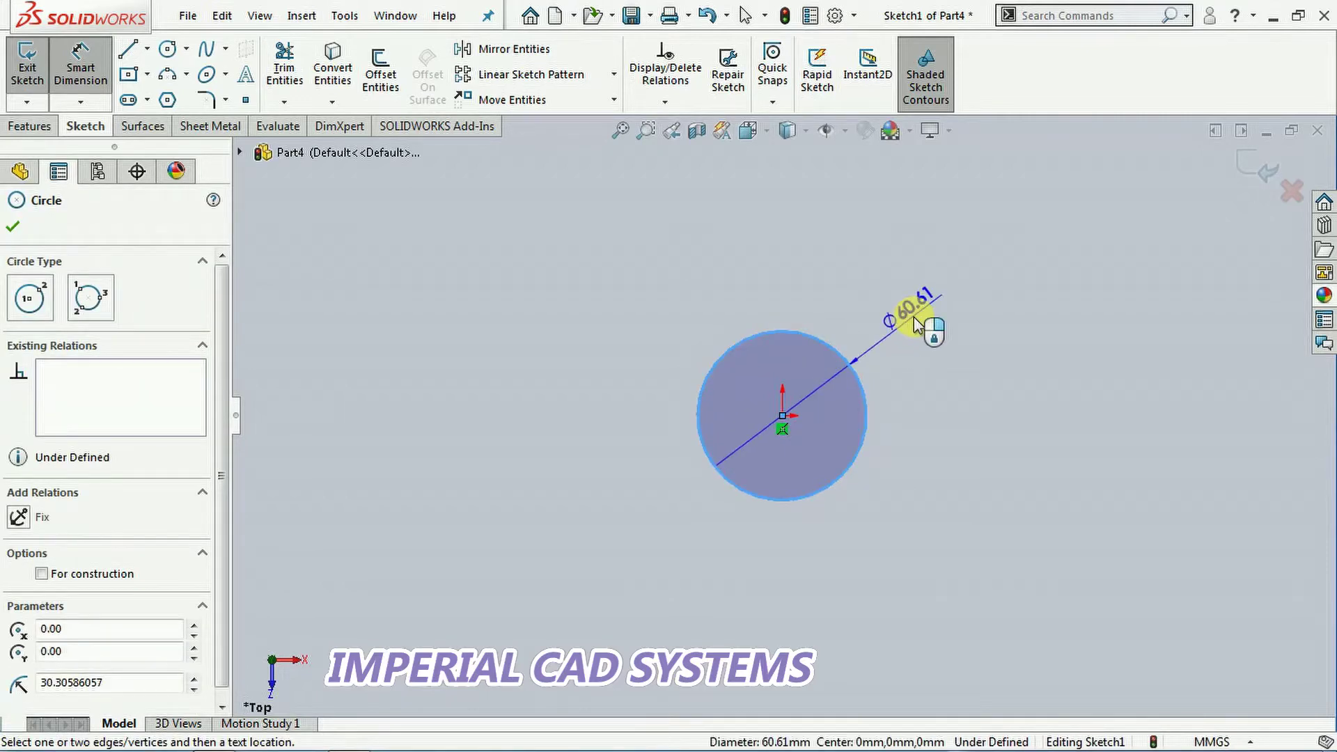
pyautogui.click(913, 316)
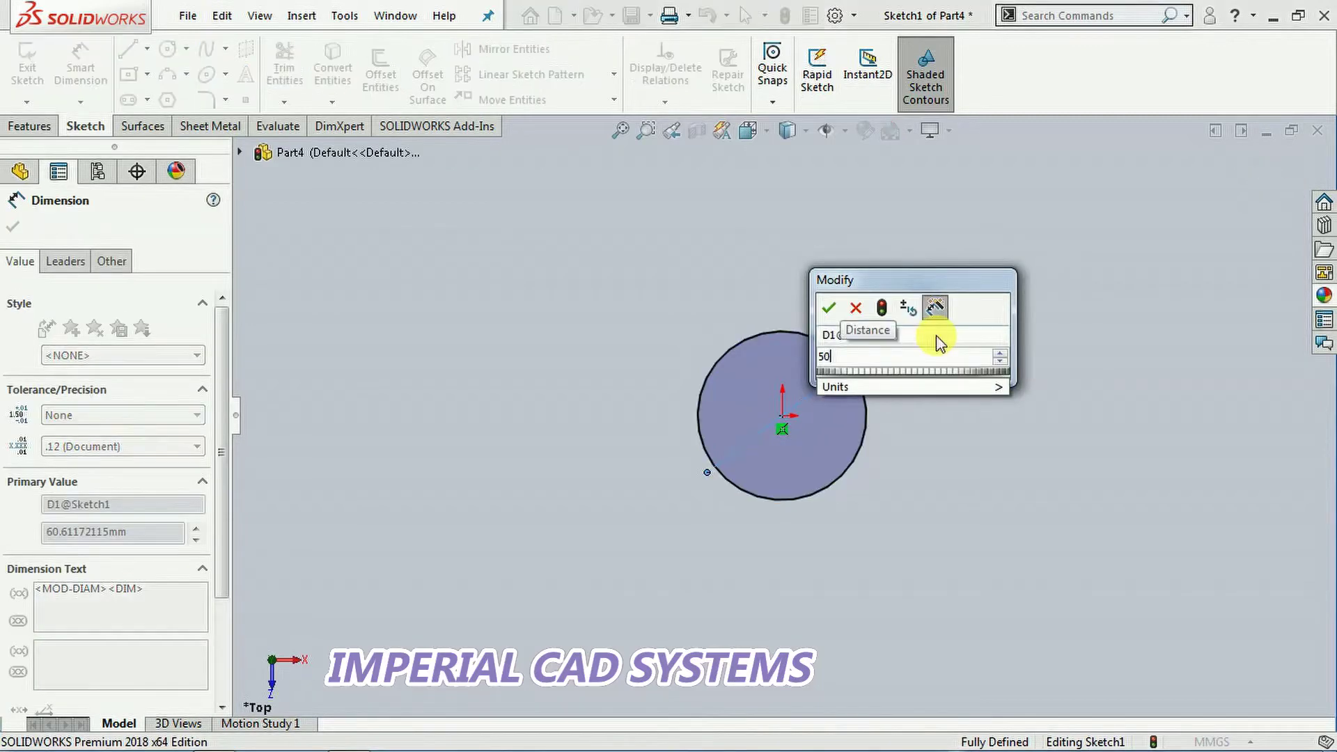
pyautogui.write('50')
pyautogui.press('Return')
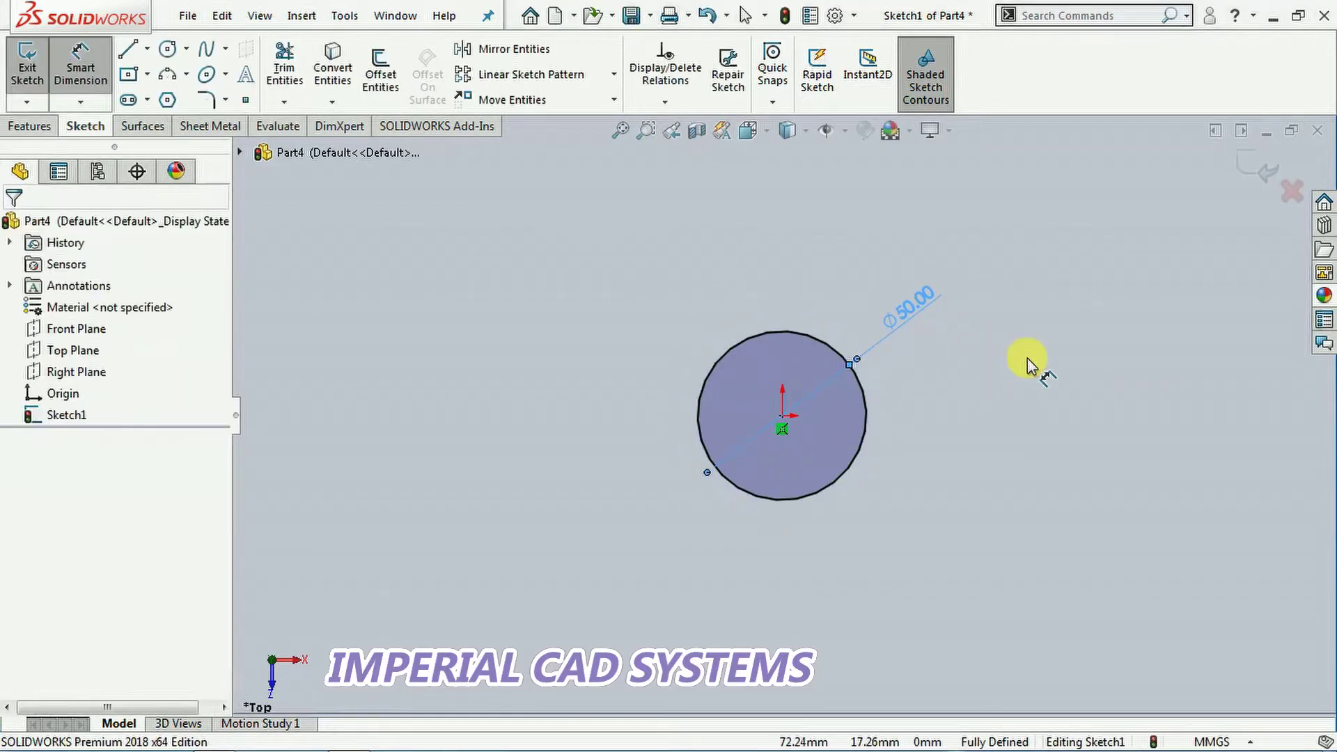
pyautogui.click(1259, 167)
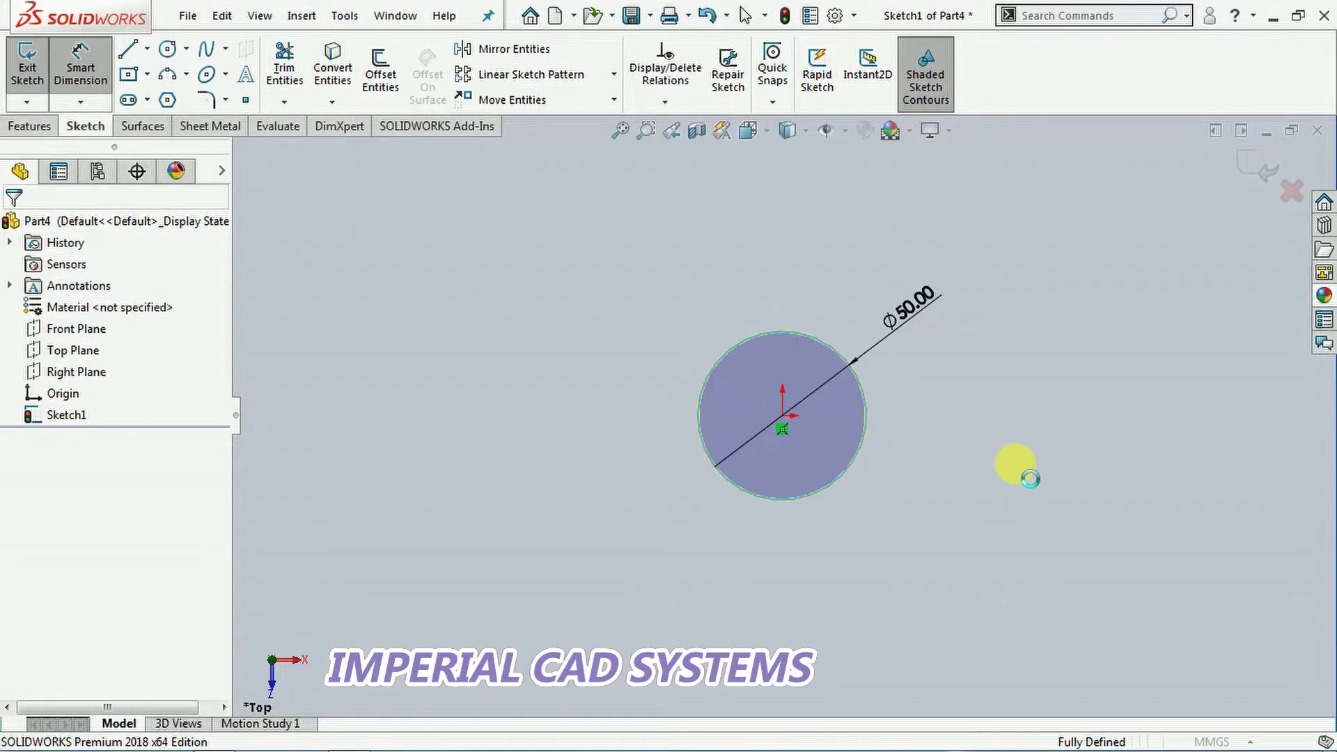
# - Inspect the helix preview (240 mm height, 25 mm pitch) in 3D and open the Defined By options
pyautogui.moveTo(682, 474); pyautogui.dragTo(884, 369, button='middle')
pyautogui.scroll(8, 886, 362)
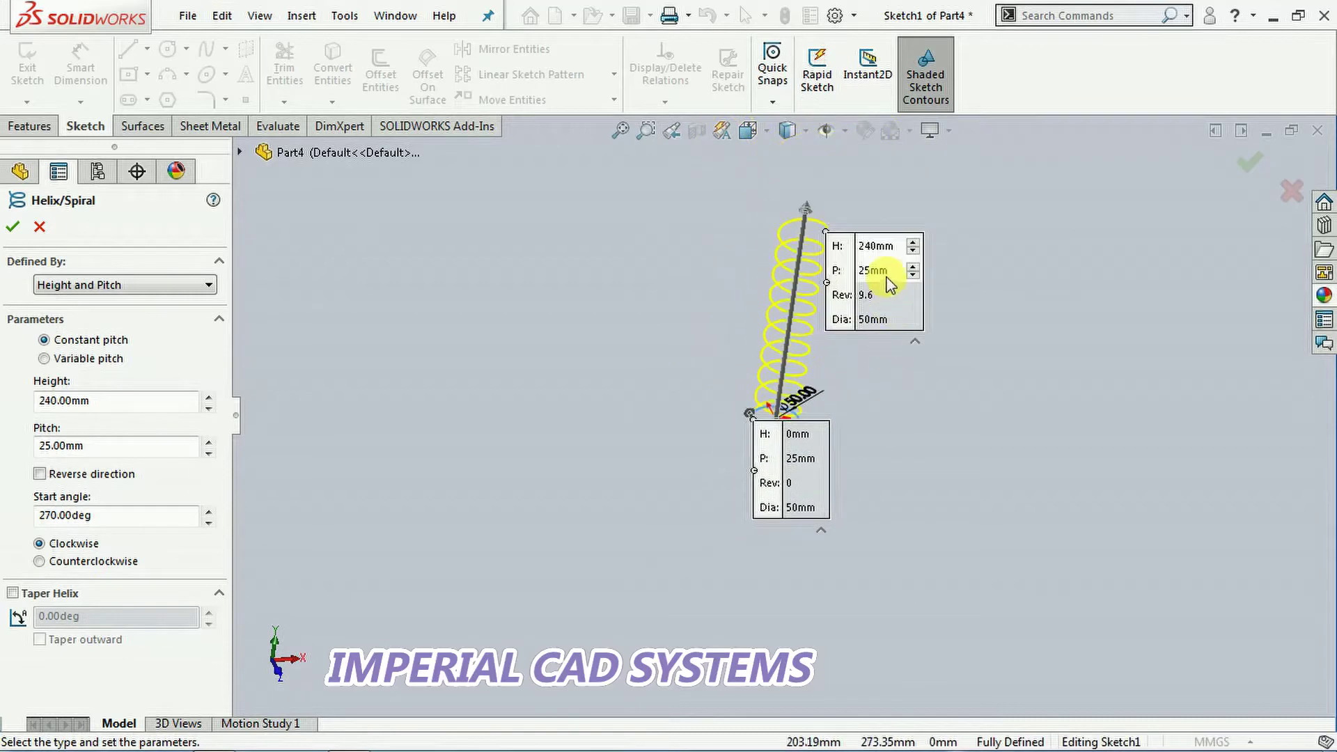
pyautogui.scroll(-5, 954, 373)
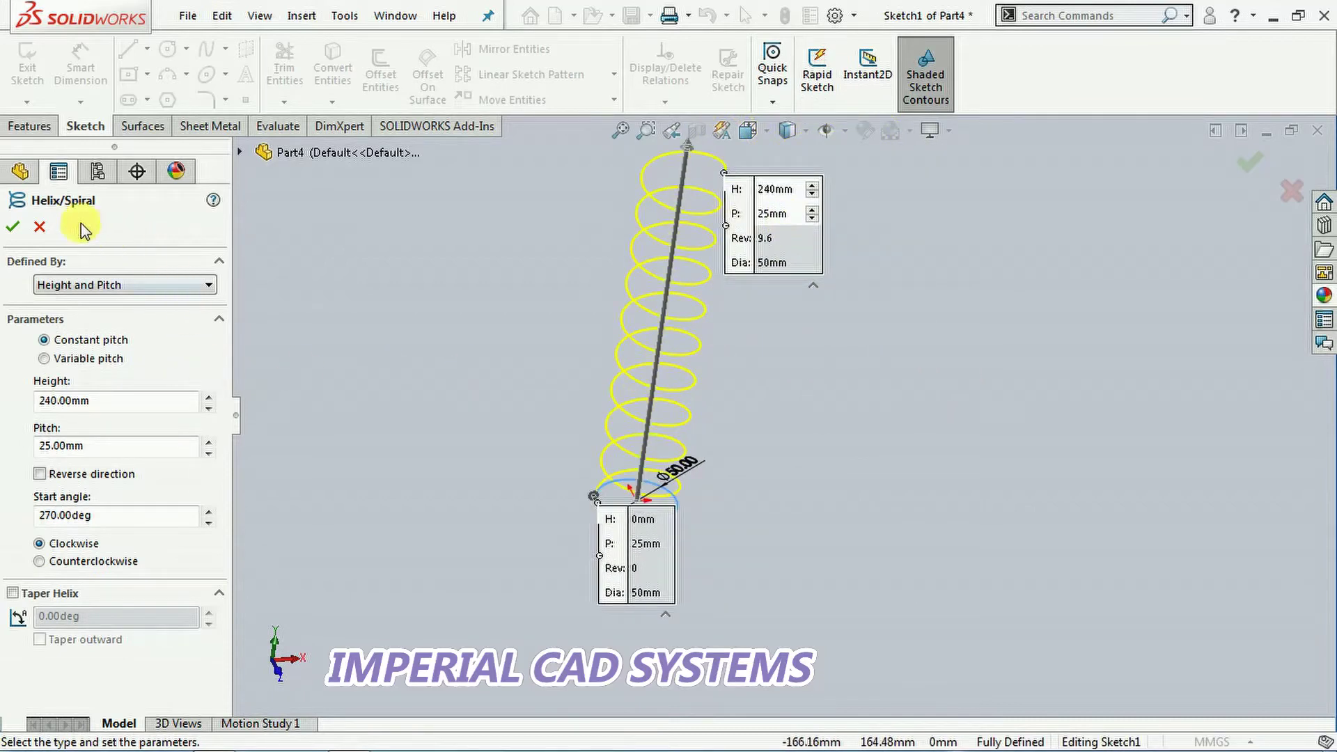
pyautogui.click(86, 286)
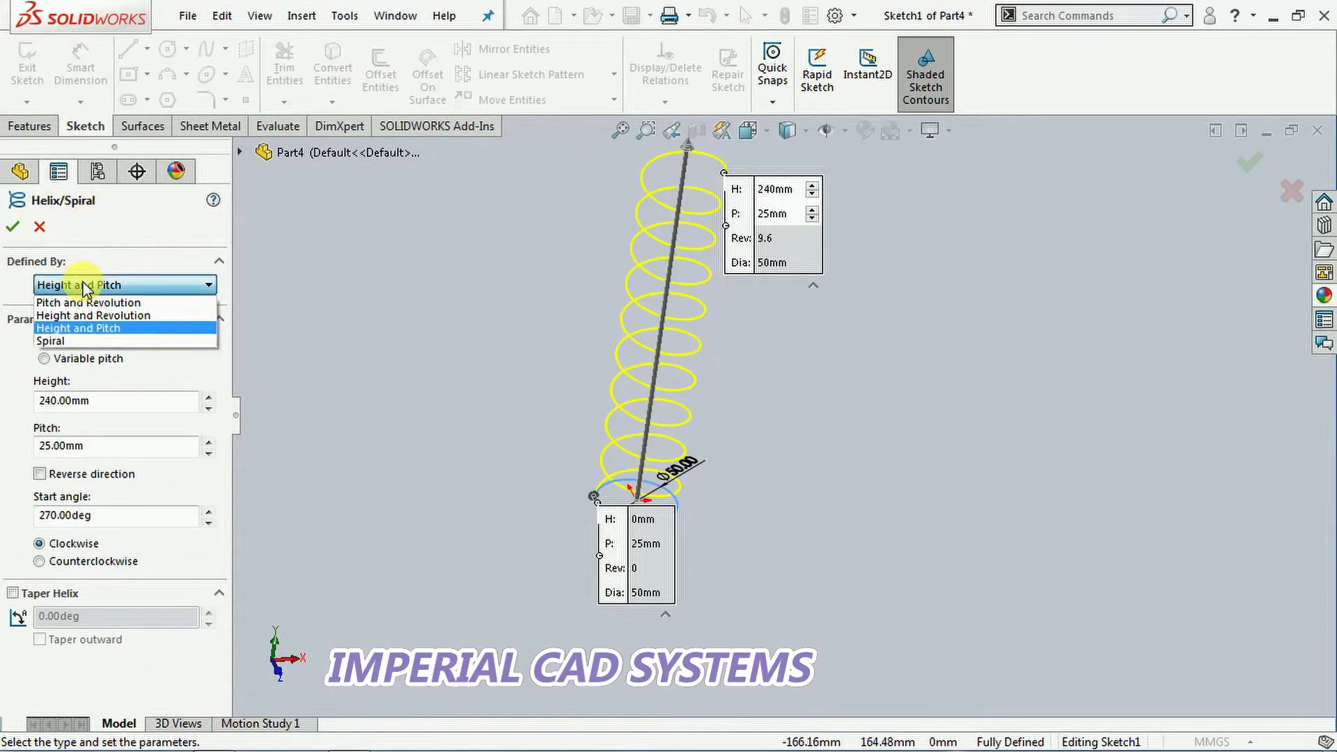
# - Define the curve as a Spiral and view it nearly face-on
pyautogui.click(74, 340)
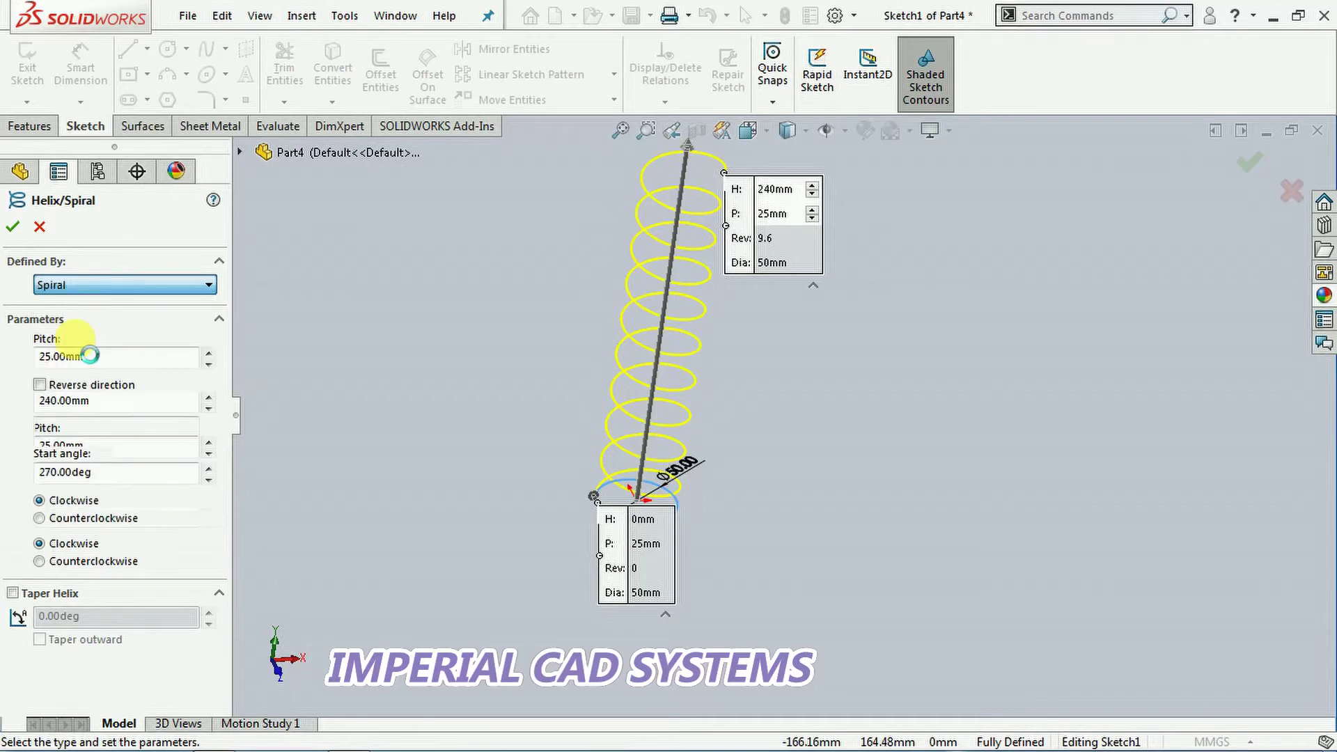
pyautogui.scroll(3, 820, 421)
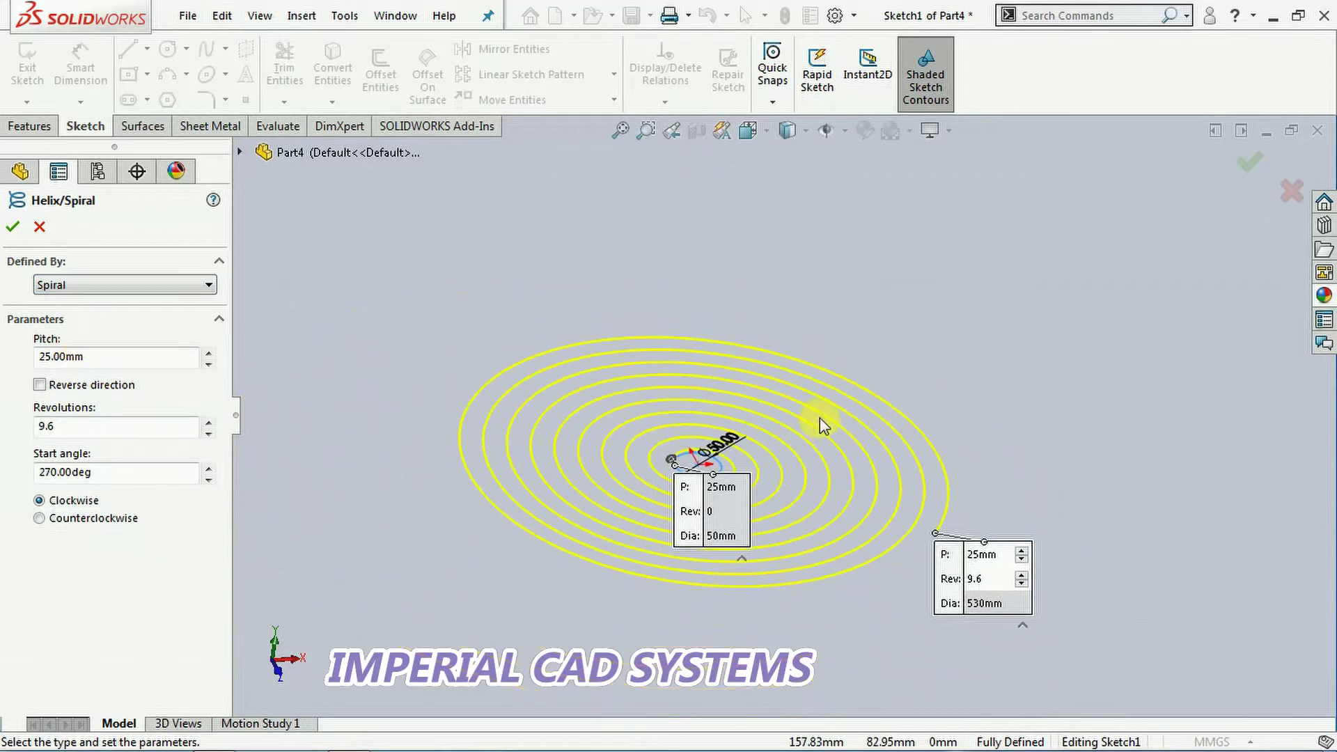
pyautogui.scroll(2, 820, 421)
pyautogui.moveTo(772, 408); pyautogui.dragTo(770, 471, button='middle')
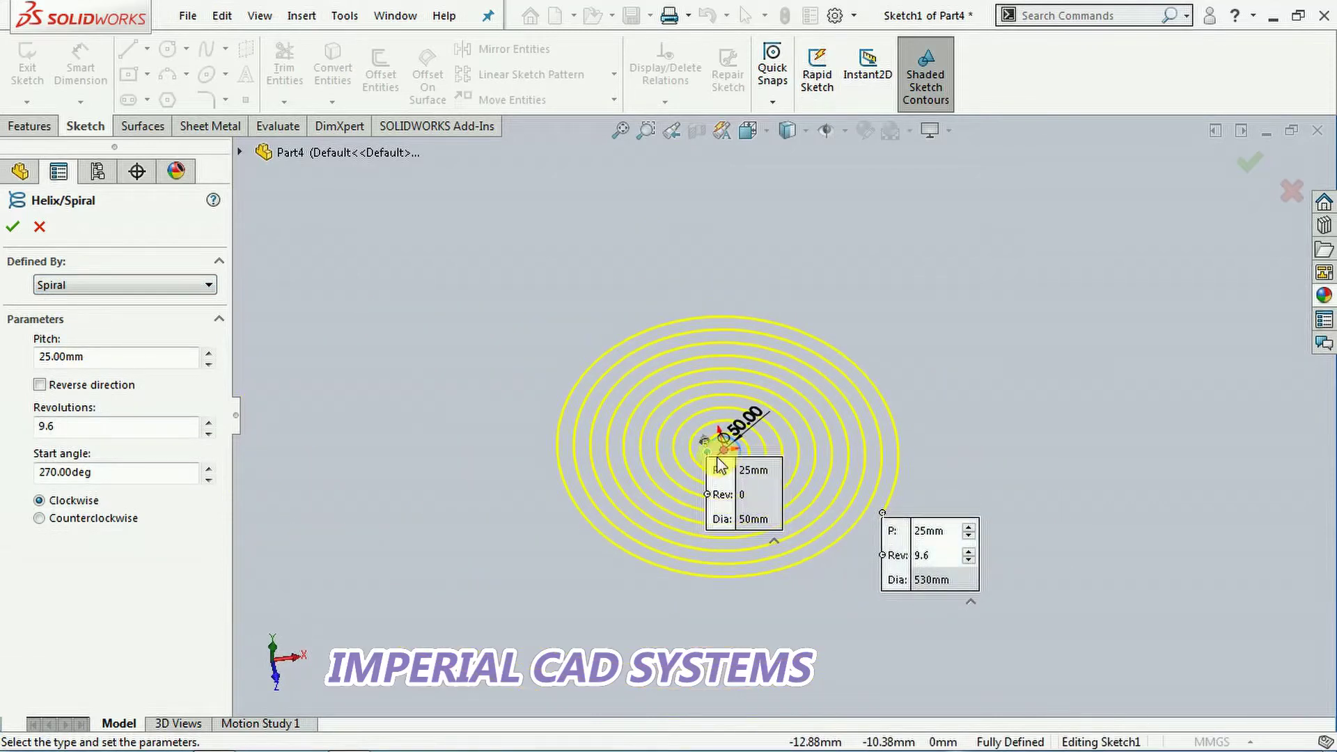
pyautogui.scroll(-4, 718, 465)
pyautogui.scroll(2, 779, 424)
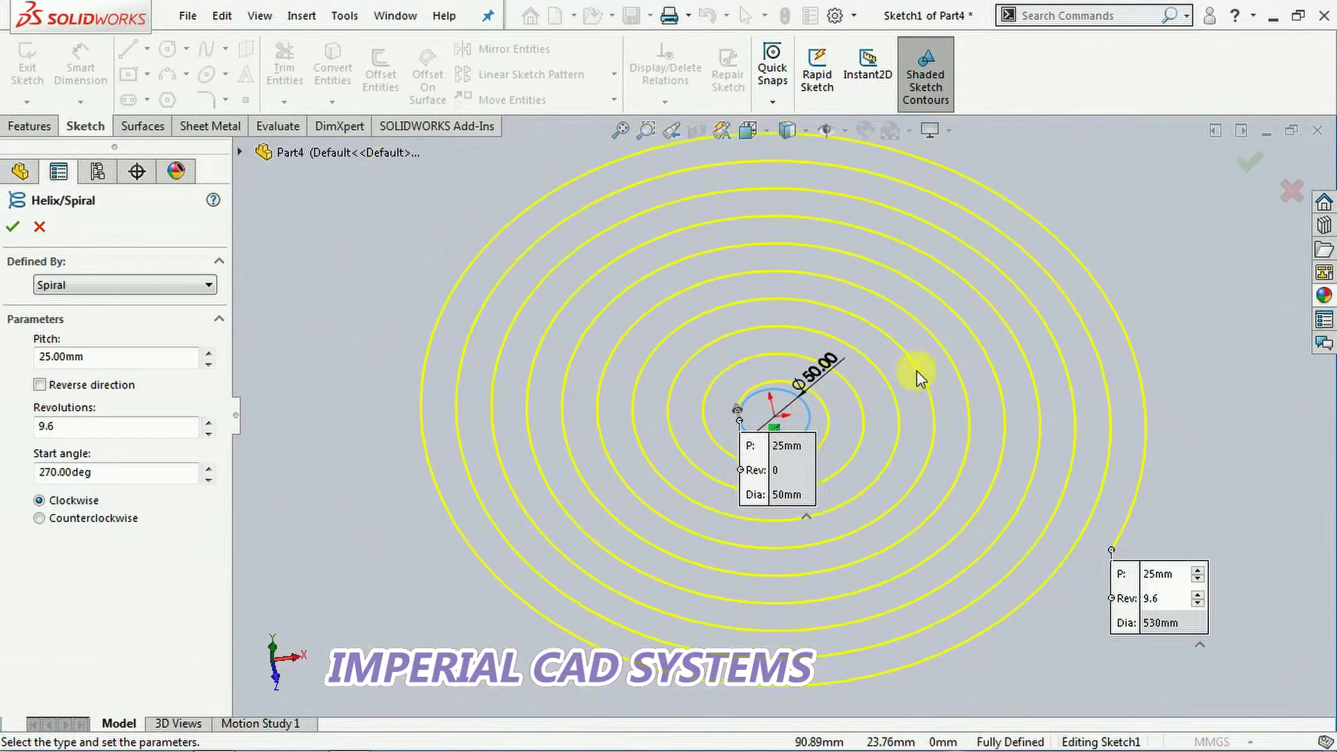
pyautogui.scroll(-2, 917, 370)
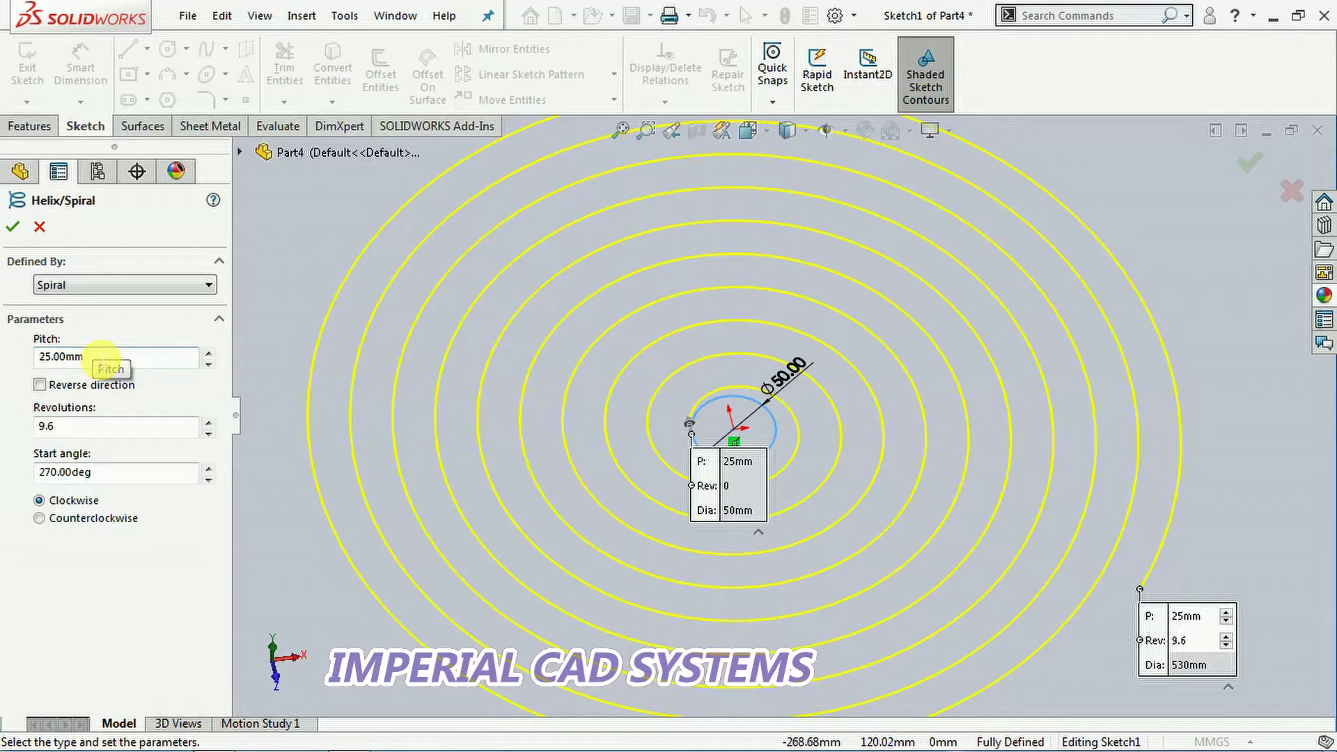
# - Set the clockwise spiral to 20 mm pitch, 10 revolutions and 297° start angle, and create it
pyautogui.moveTo(101, 356); pyautogui.dragTo(34, 357)
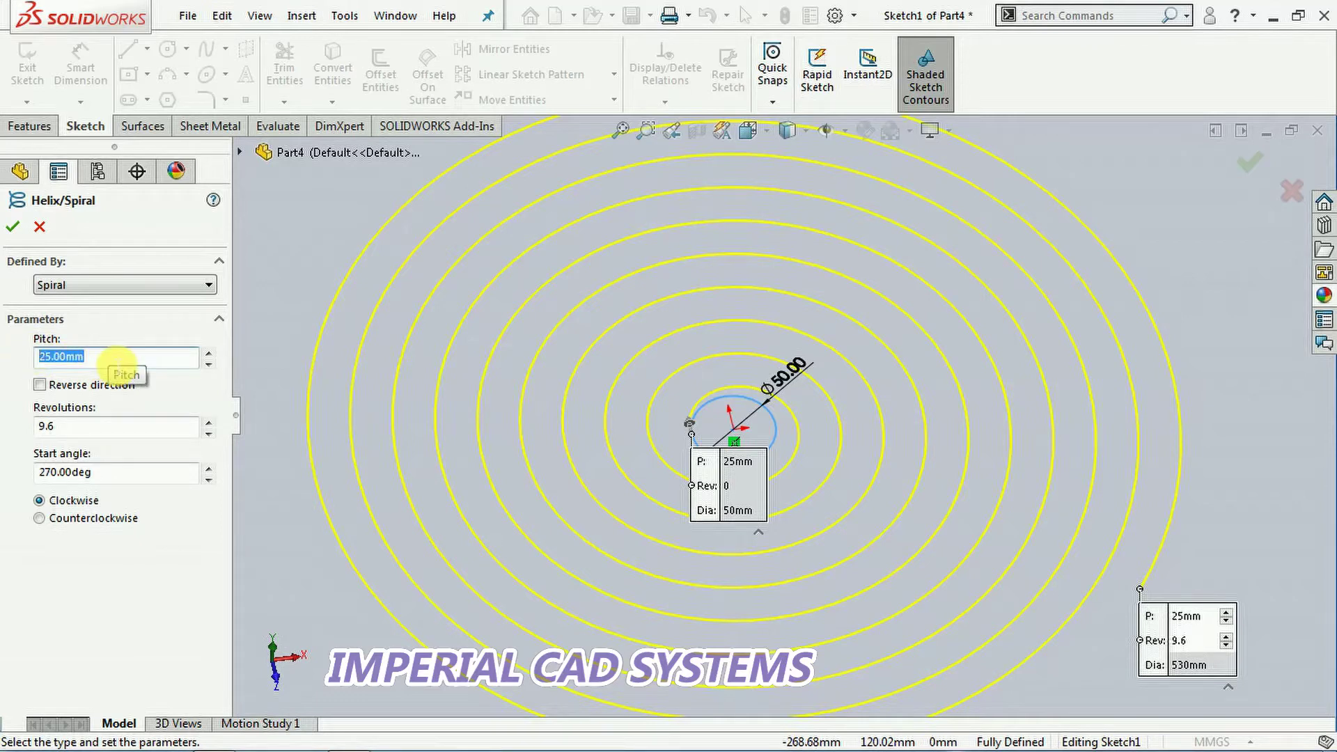
pyautogui.write('30')
pyautogui.press('Return')
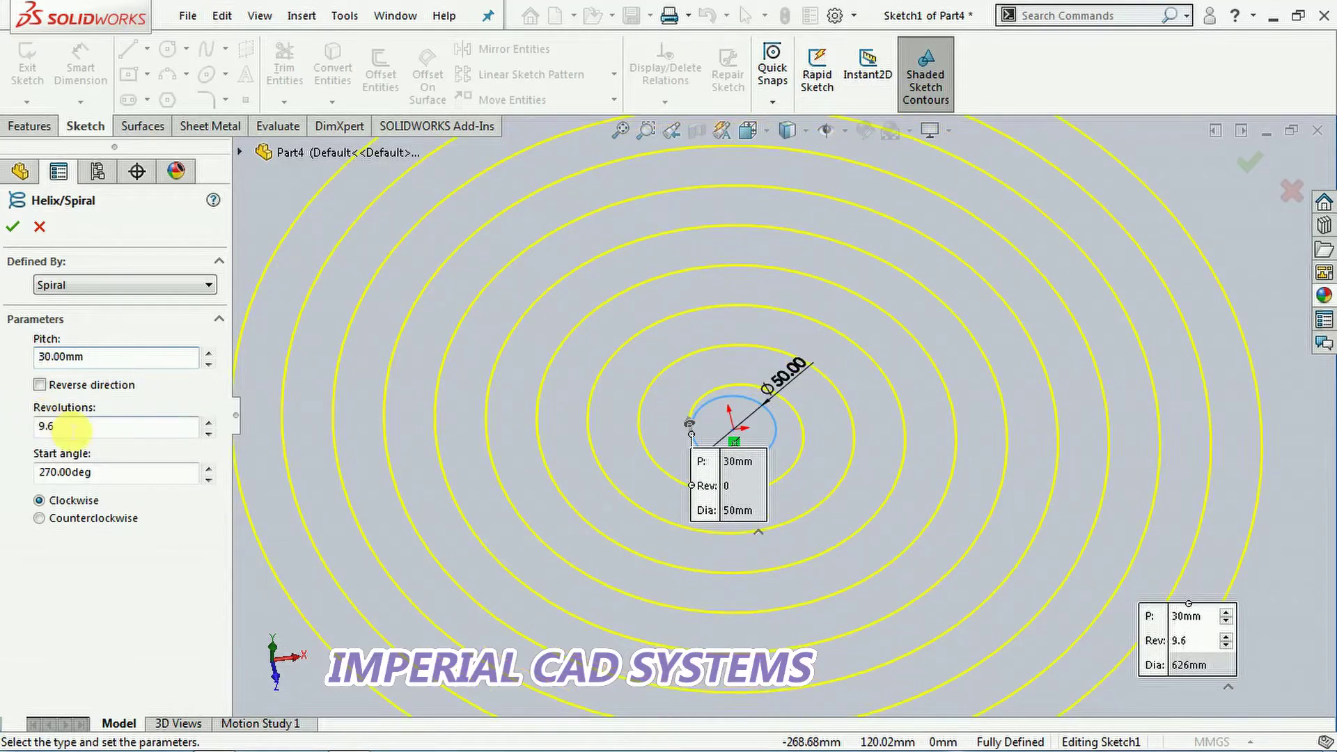
pyautogui.moveTo(84, 435); pyautogui.dragTo(28, 423)
pyautogui.write('5')
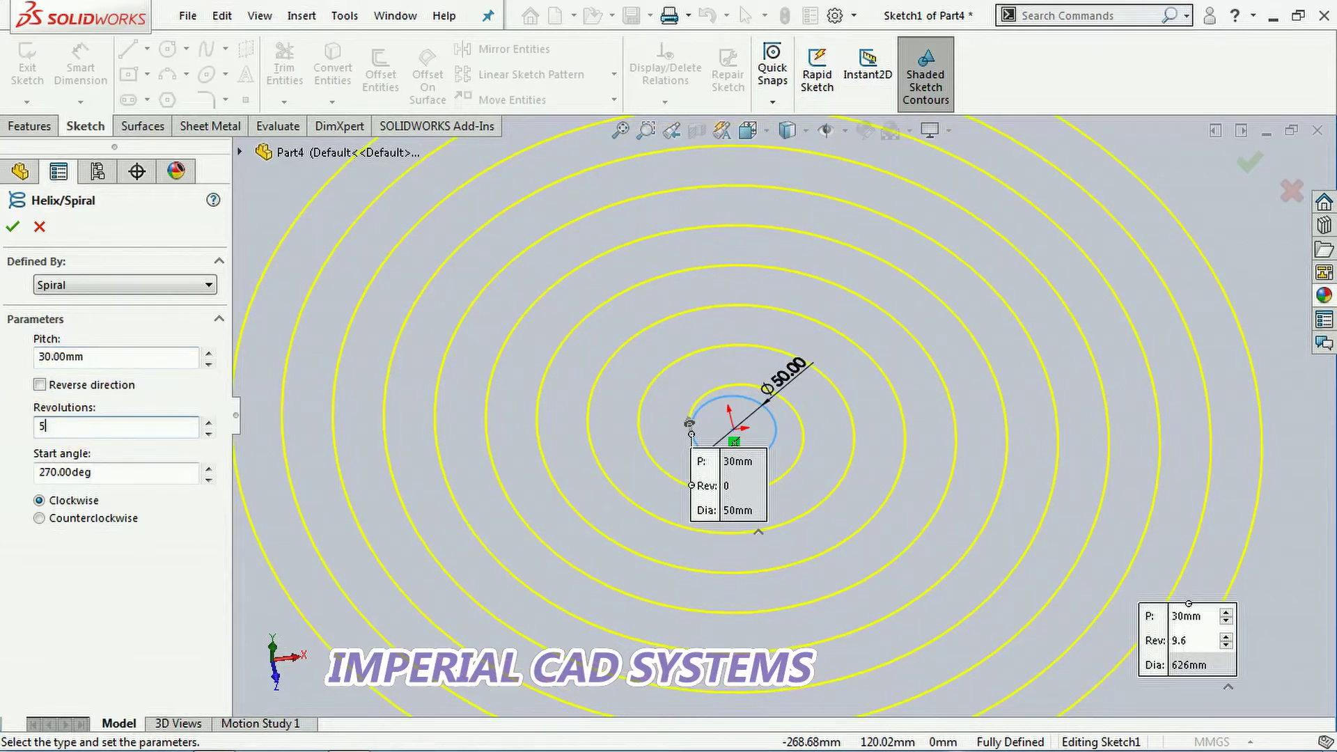
pyautogui.scroll(2, 570, 454)
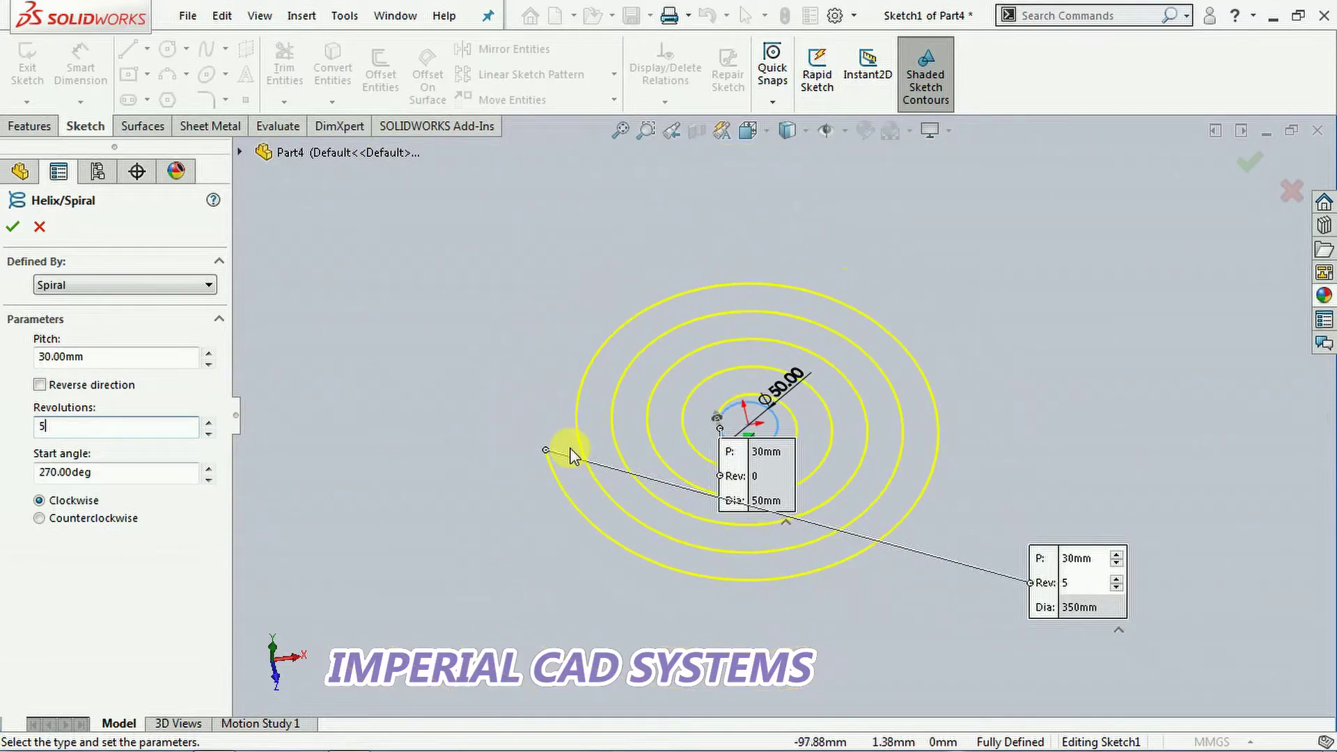
pyautogui.moveTo(103, 357); pyautogui.dragTo(39, 357)
pyautogui.write('20')
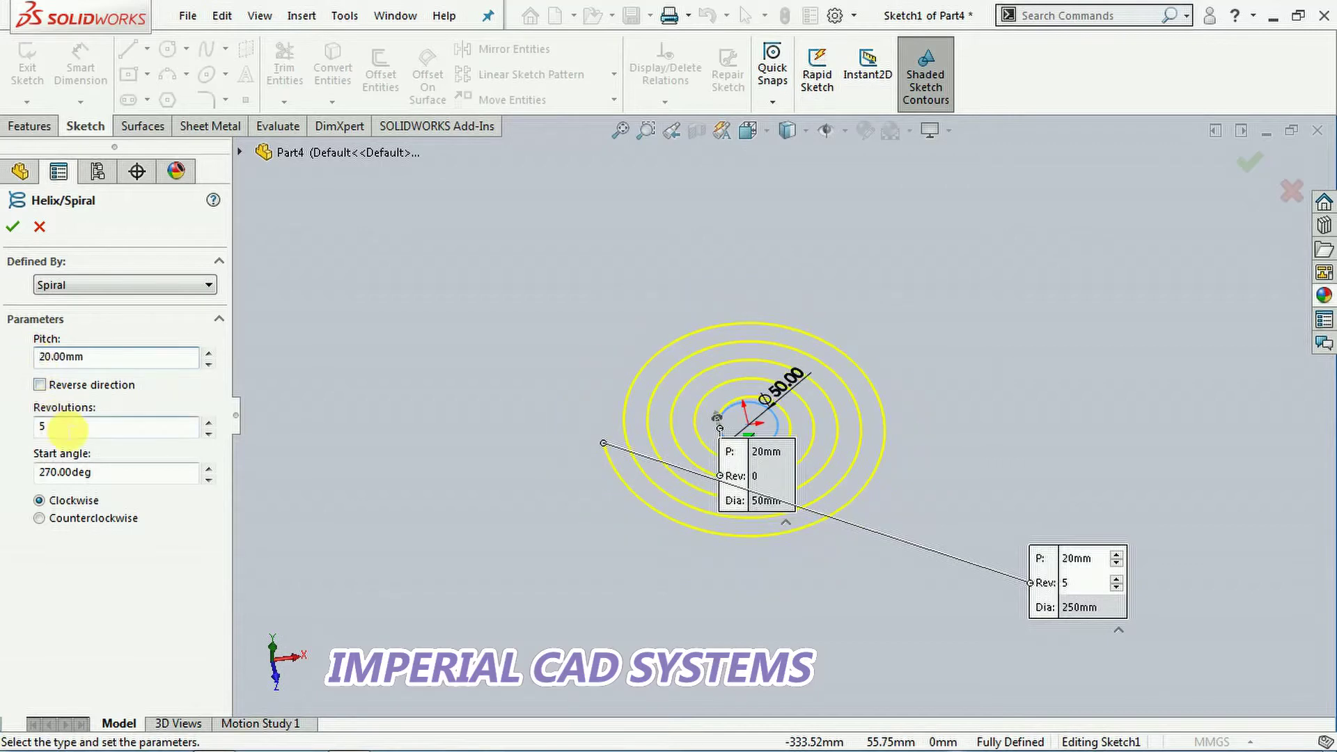
pyautogui.moveTo(56, 431); pyautogui.dragTo(27, 421)
pyautogui.write('1')
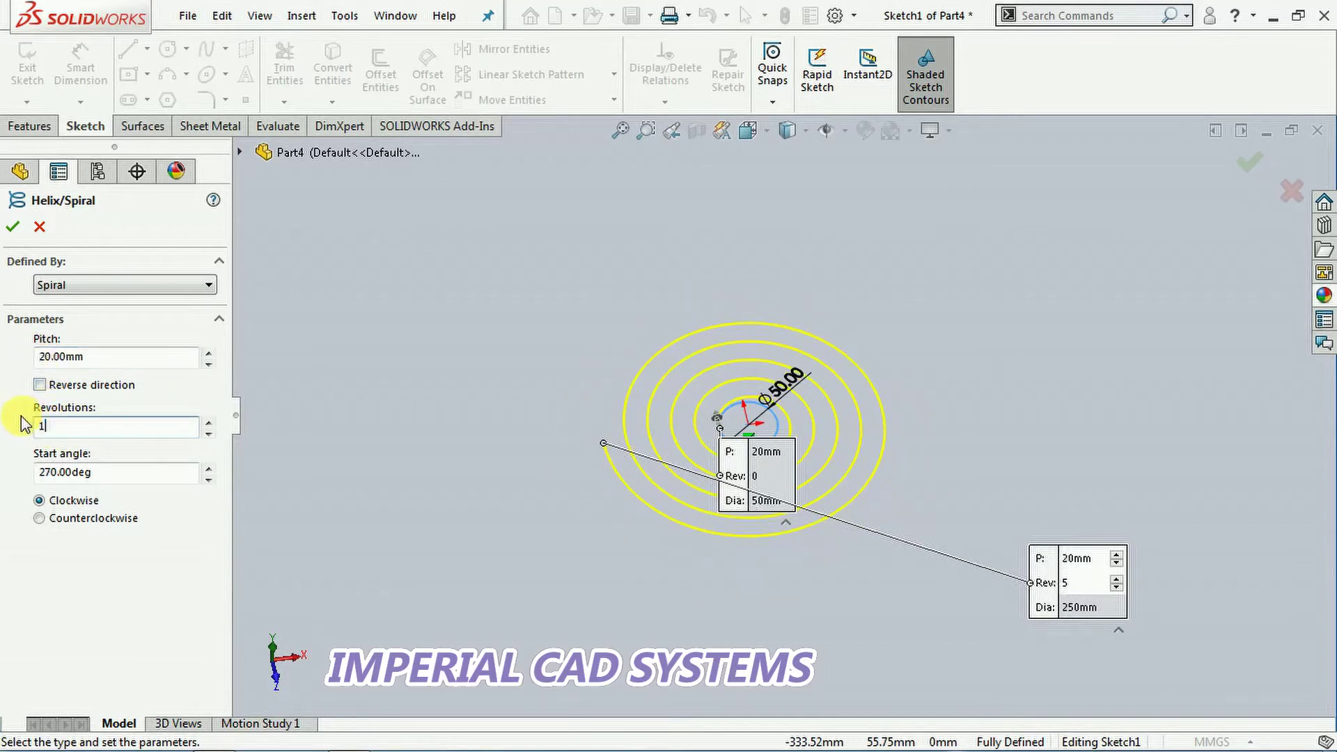
pyautogui.write('0')
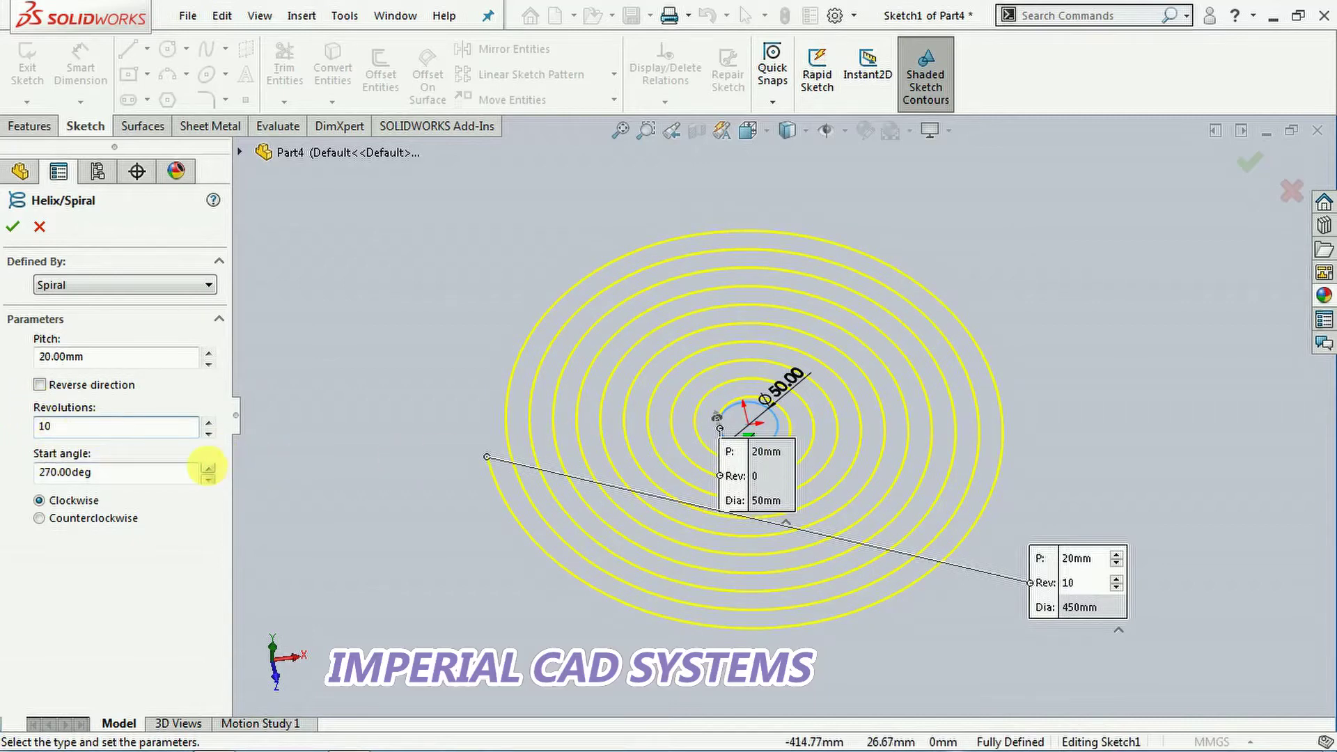
pyautogui.moveTo(208, 467)
pyautogui.mouseDown()
pyautogui.moveTo(221, 480)
pyautogui.moveTo(208, 468)
pyautogui.mouseUp()
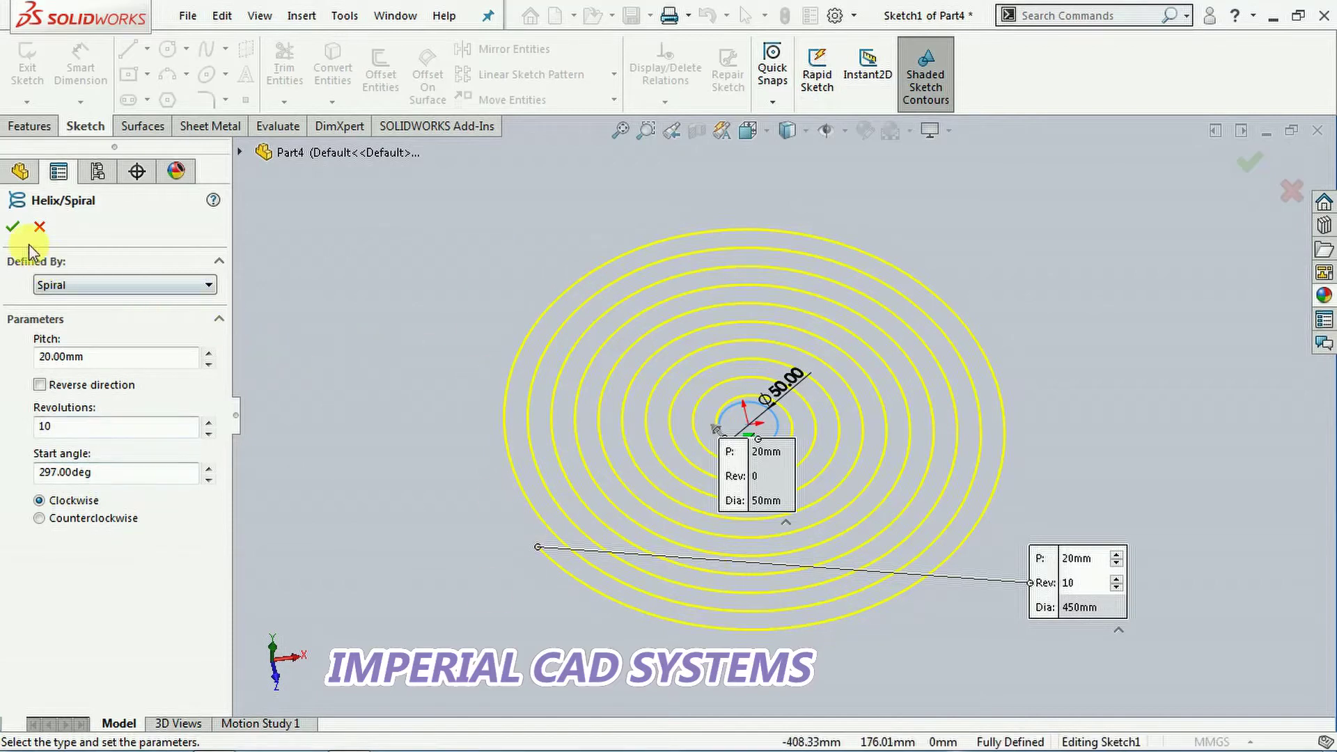
pyautogui.click(11, 228)
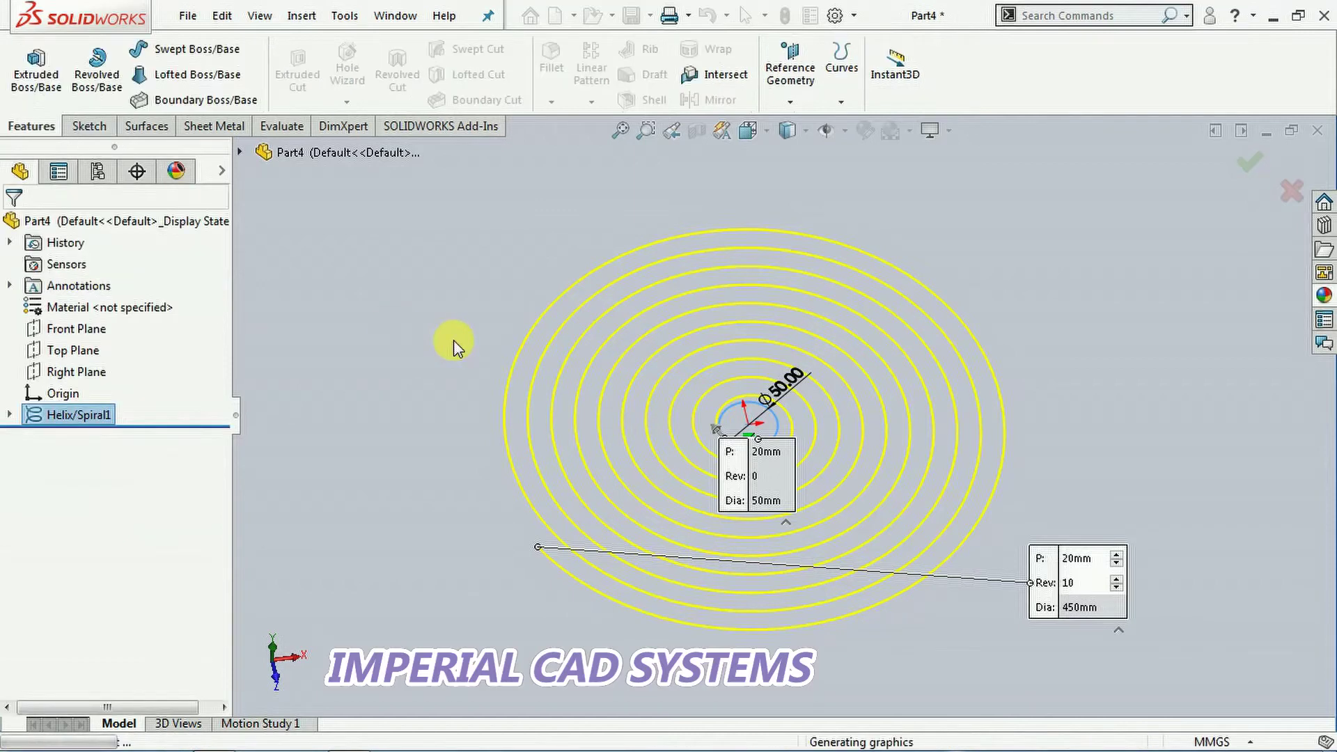
pyautogui.scroll(-2, 540, 501)
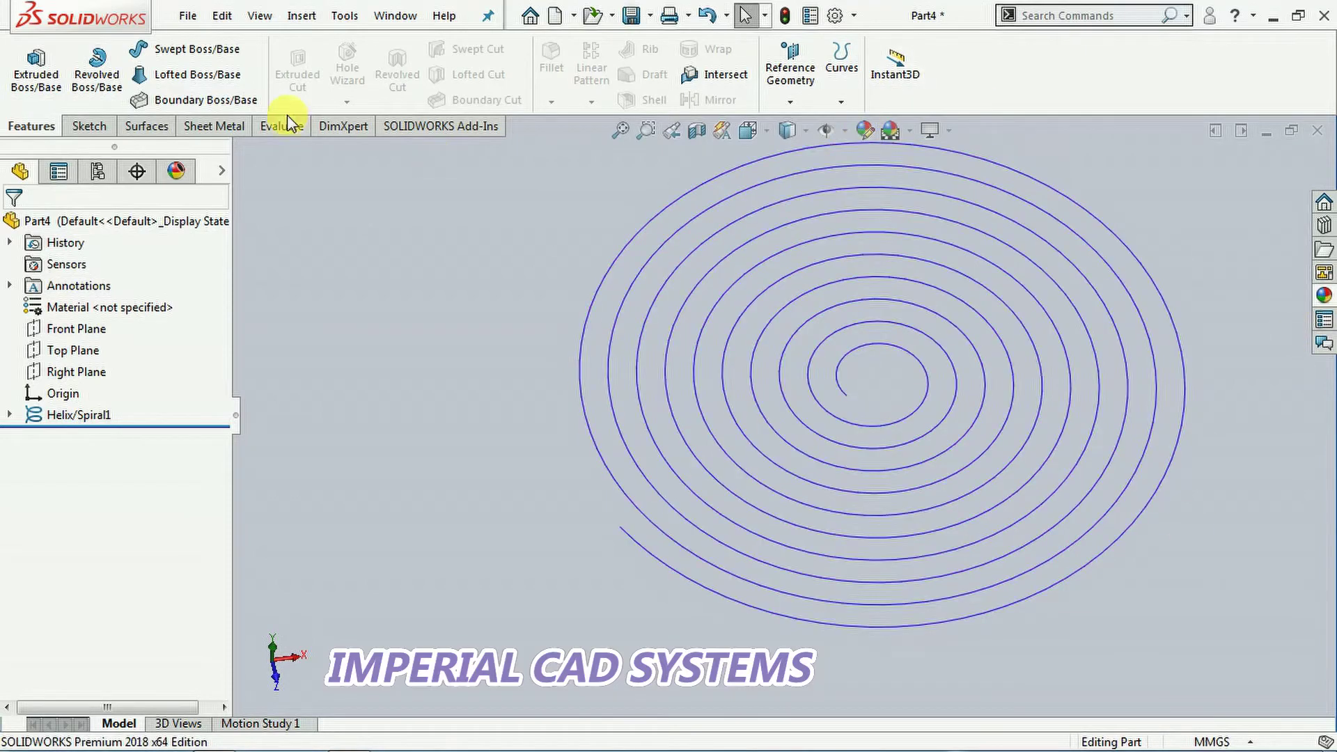
# - Create Plane1 perpendicular to the spiral edge and coincident with its outer end point
pyautogui.click(790, 100)
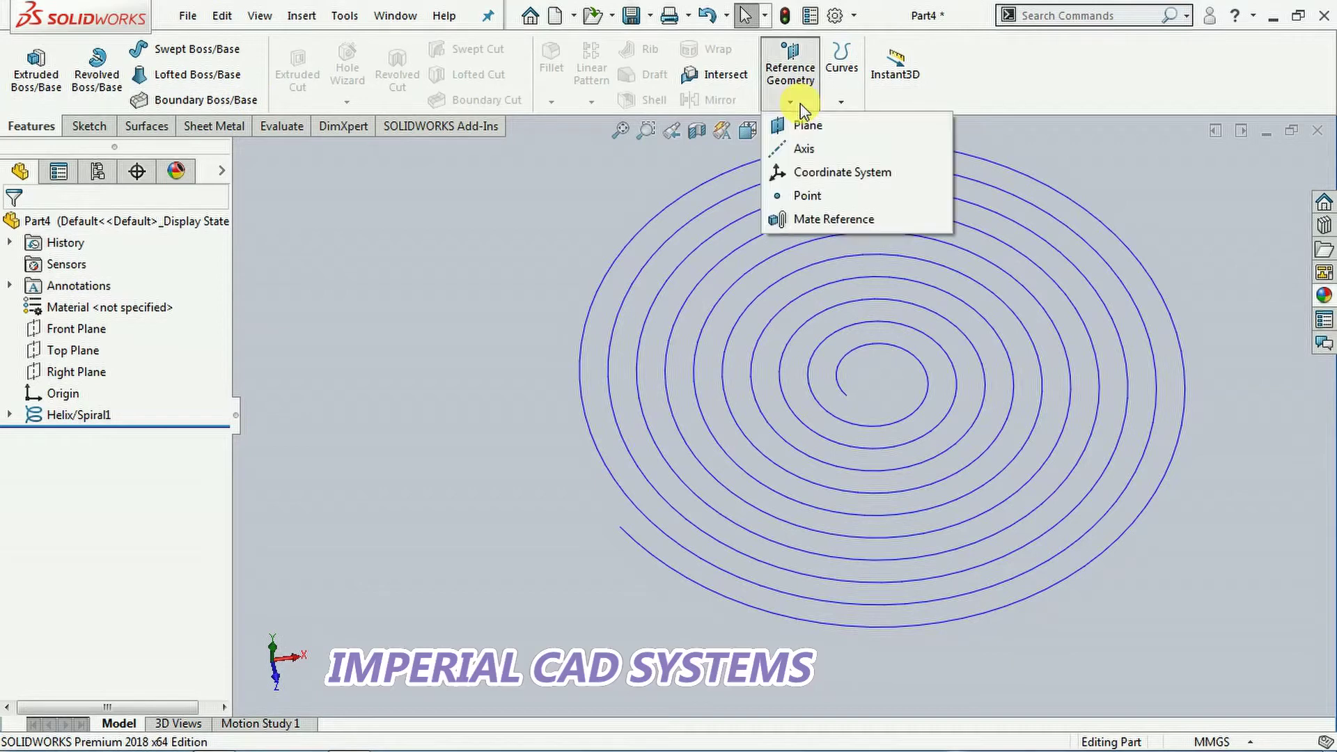
pyautogui.click(808, 127)
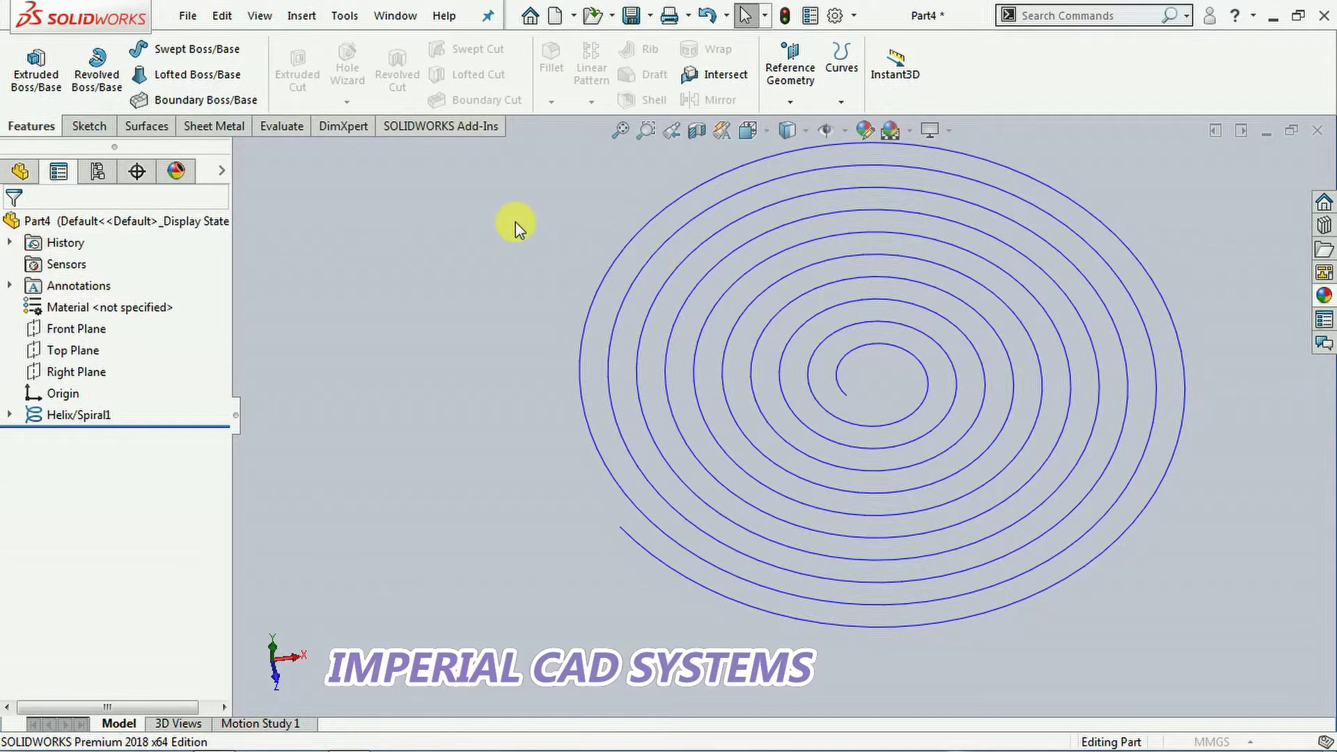
pyautogui.press('p')
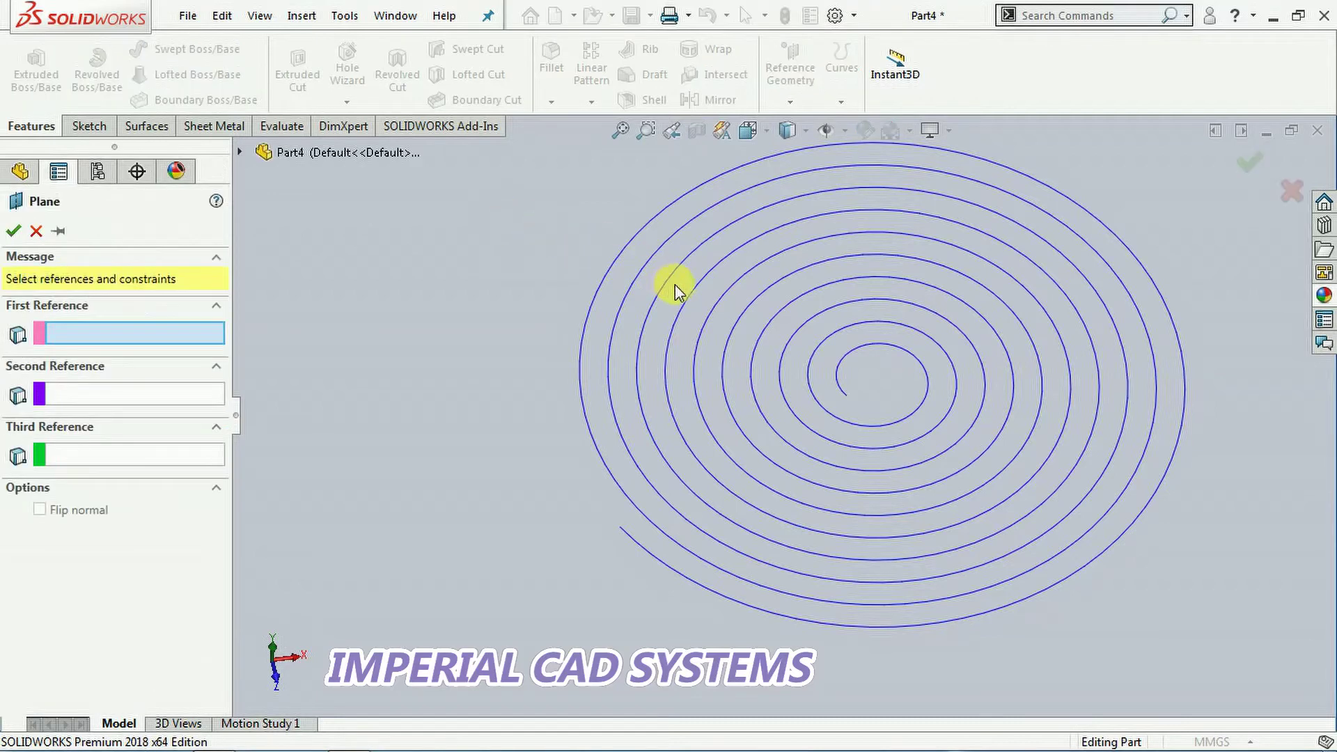
pyautogui.click(714, 290)
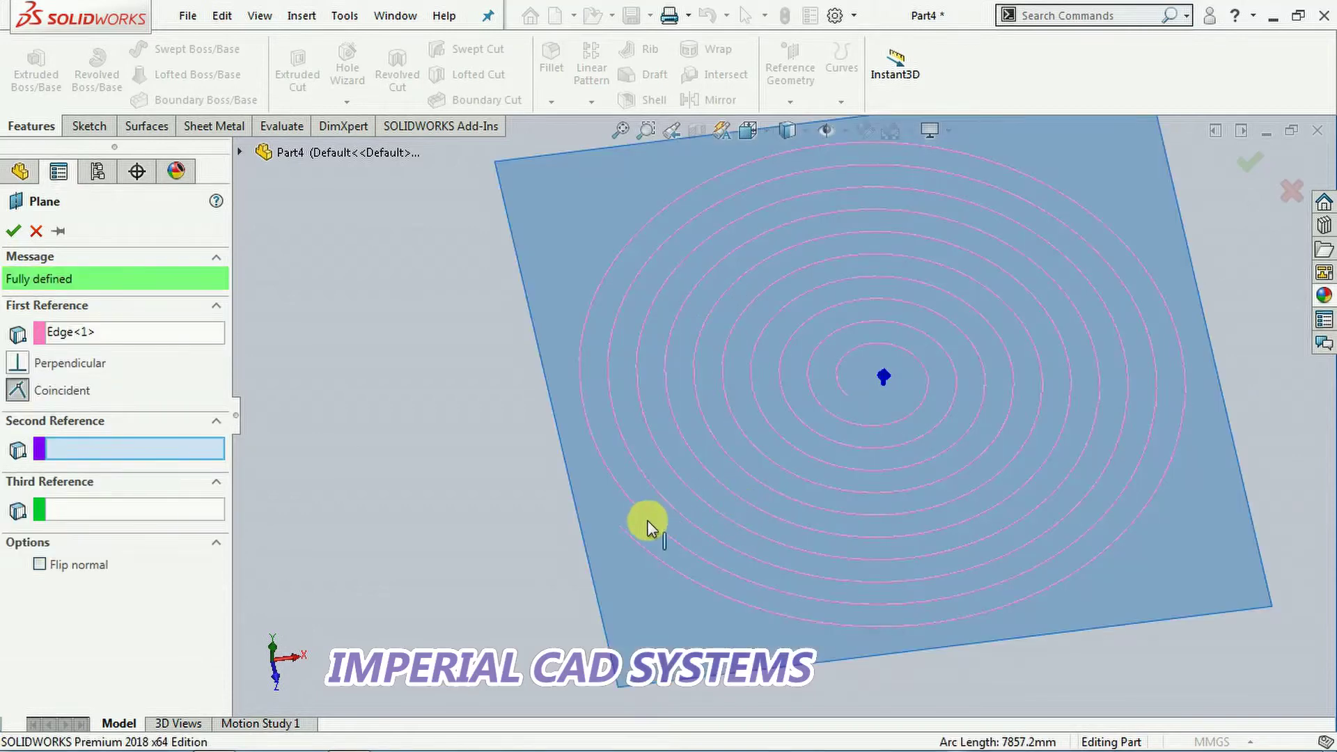
pyautogui.click(621, 529)
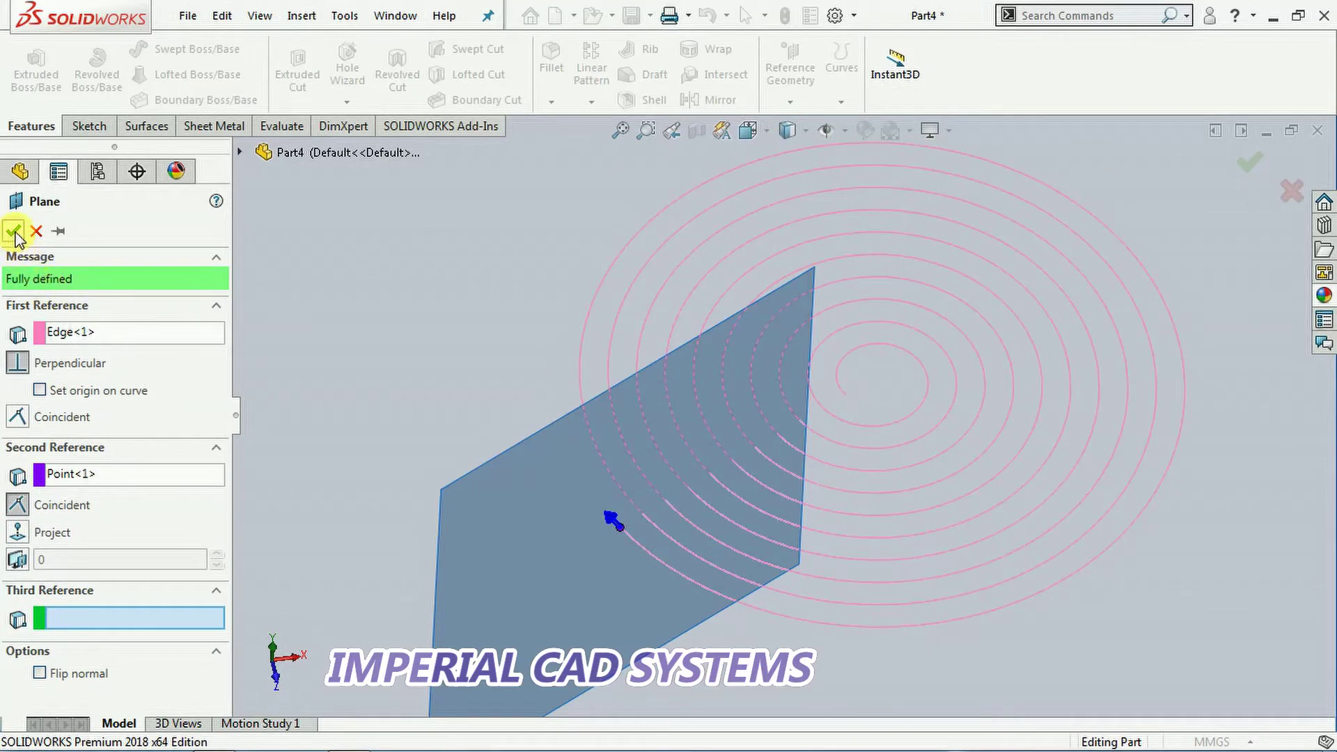
pyautogui.press('Return')
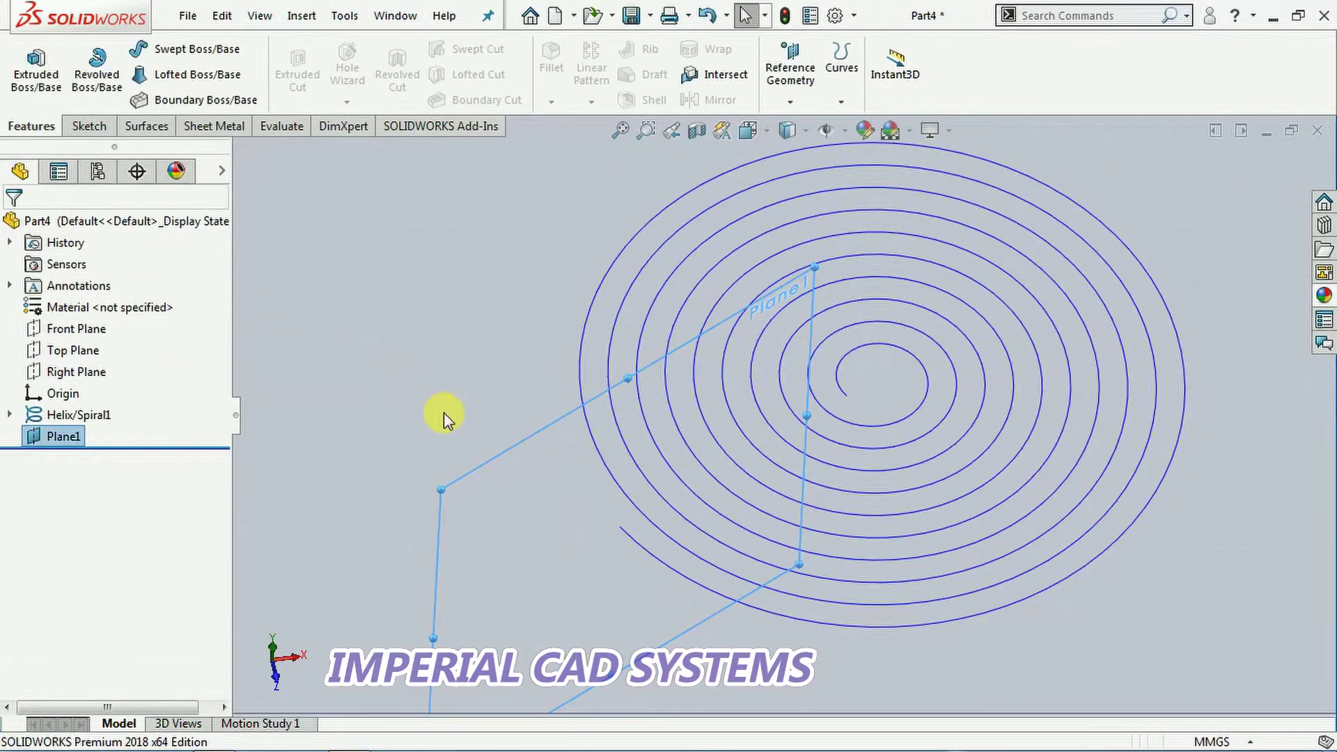
pyautogui.click(508, 456)
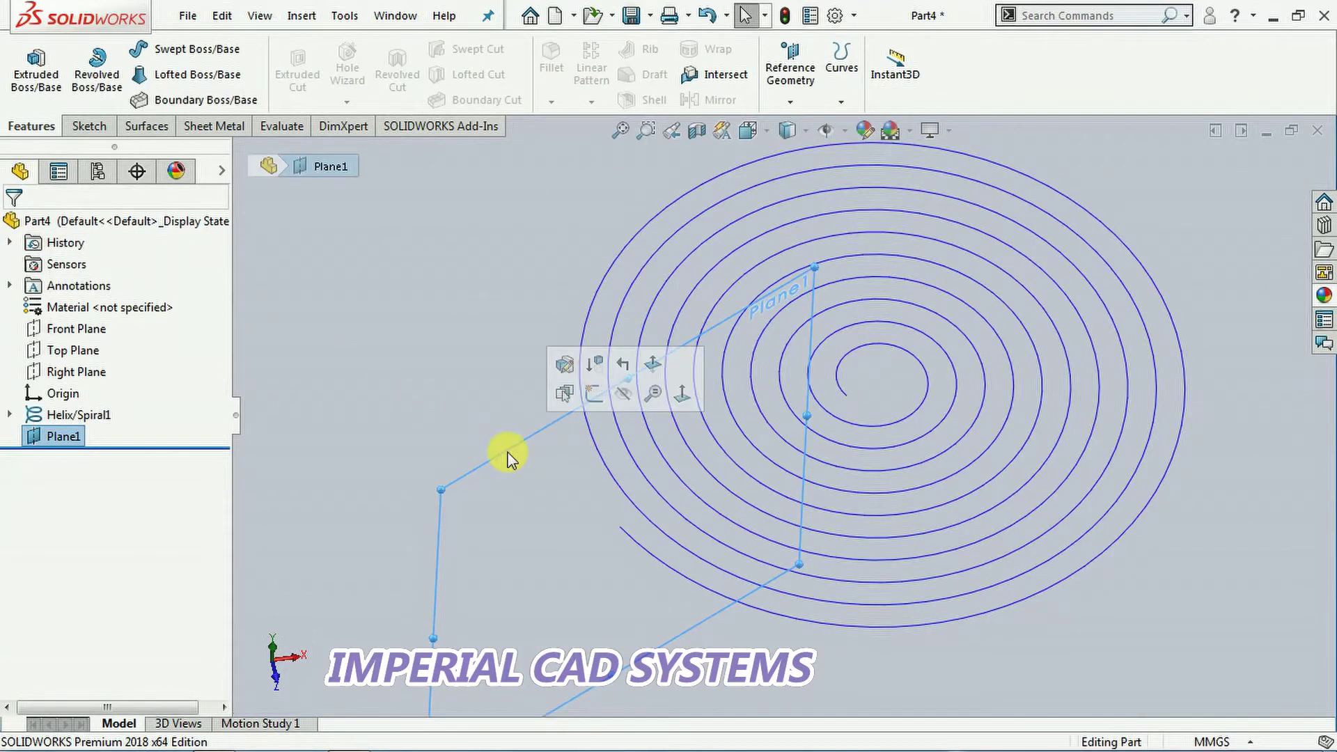
# - Sketch a small centre rectangle on Plane1 at the spiral's end point and exit the sketch
pyautogui.click(587, 395)
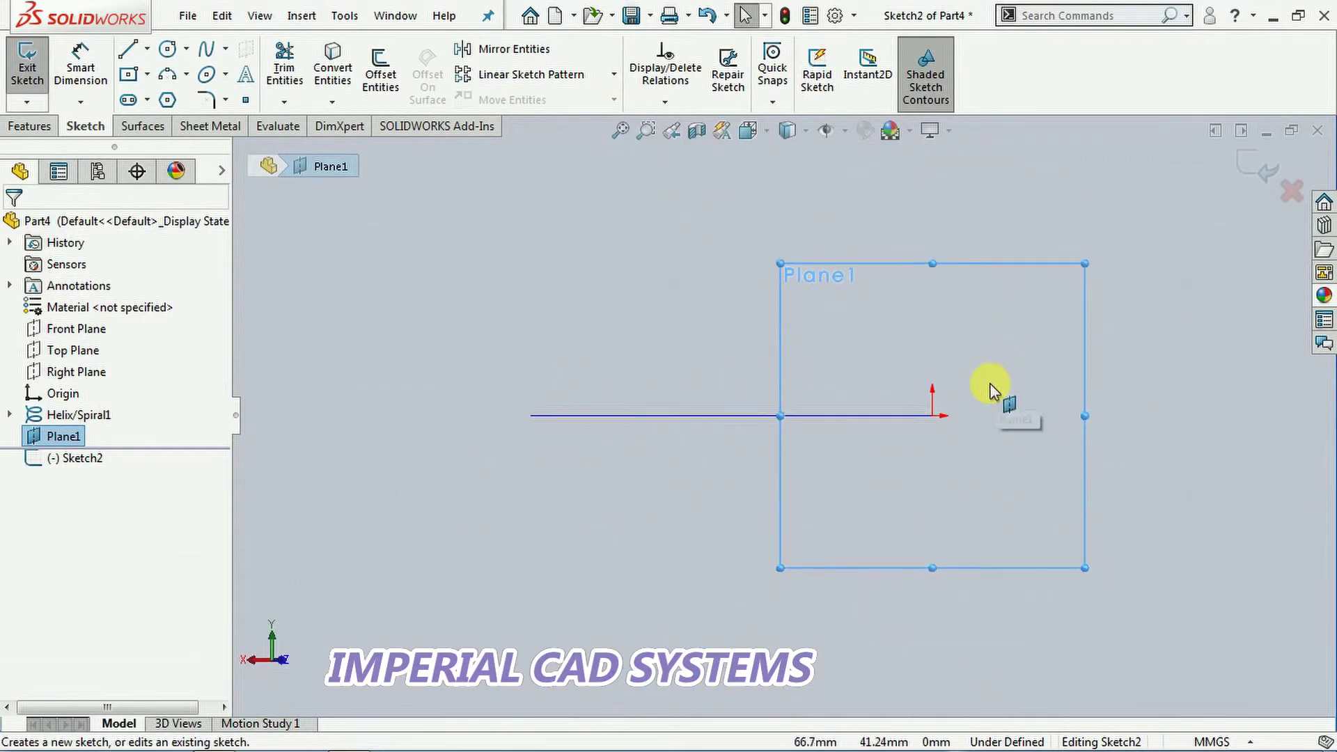
pyautogui.scroll(-5, 992, 391)
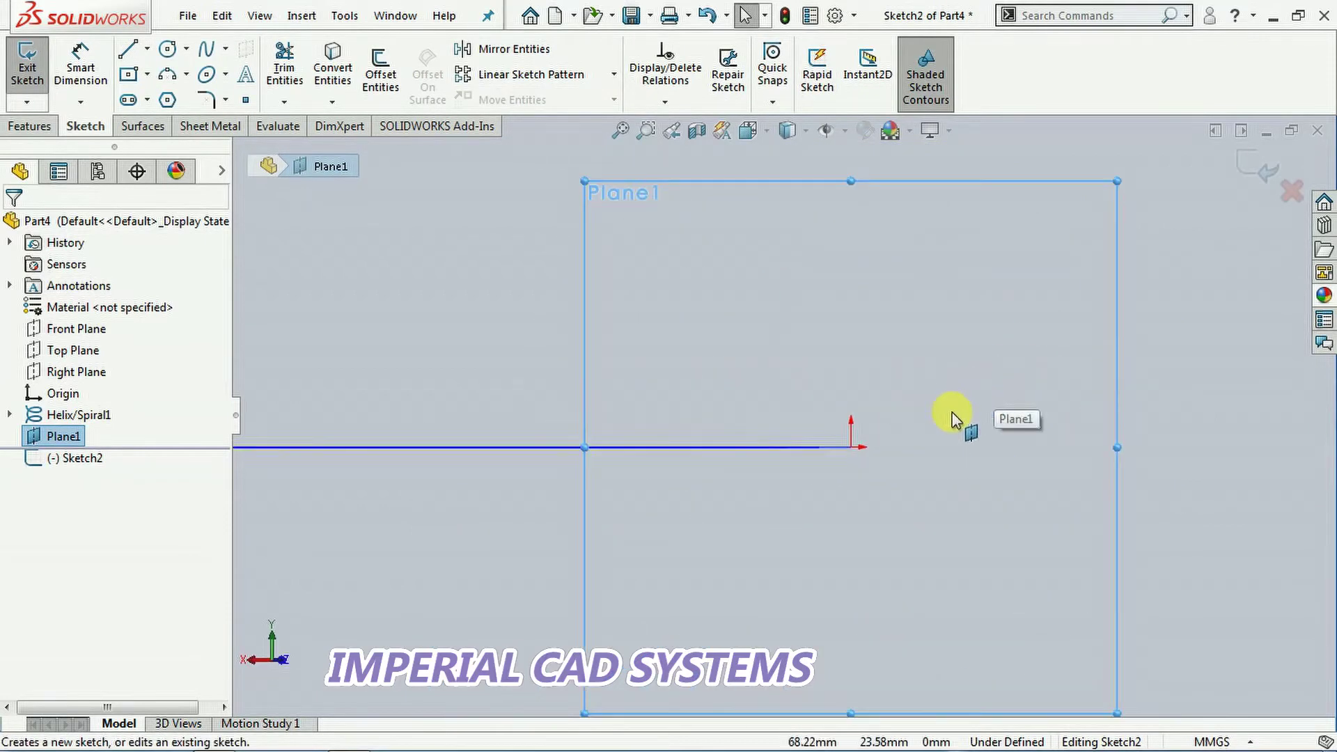
pyautogui.click(132, 80)
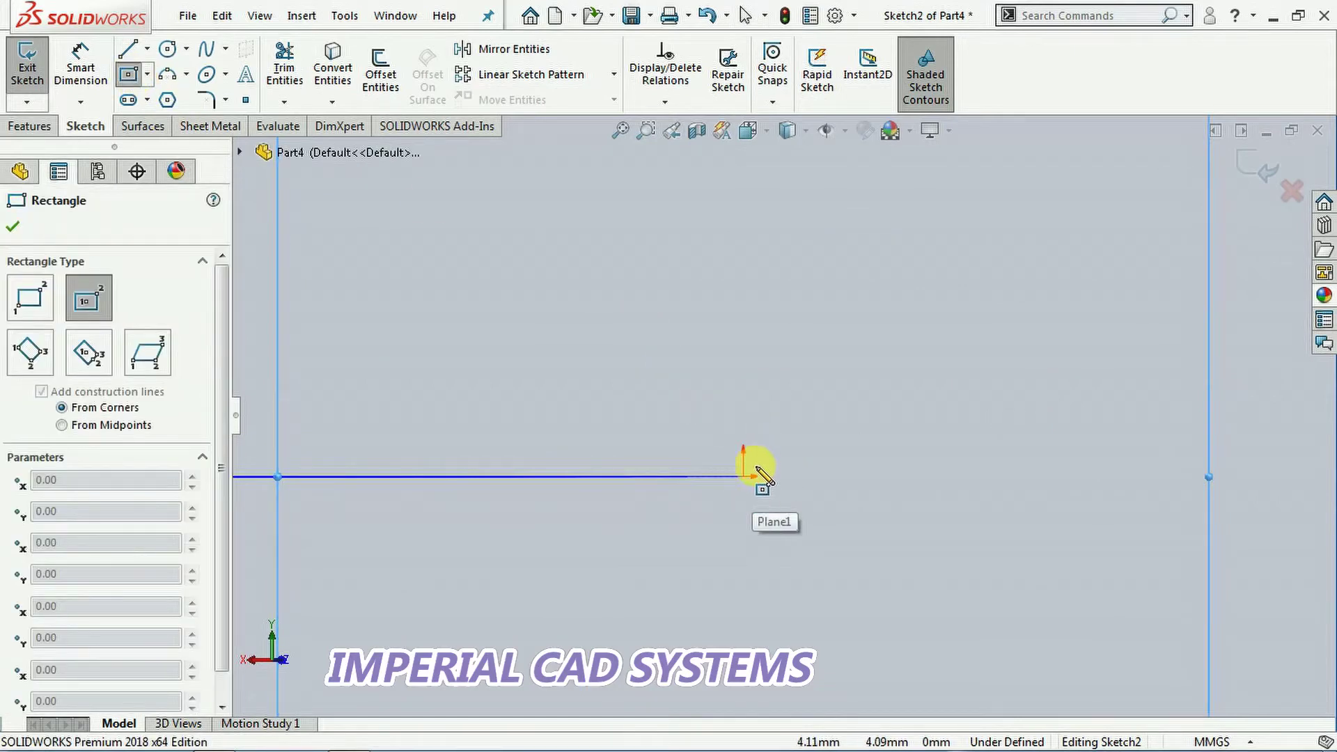
pyautogui.click(741, 476)
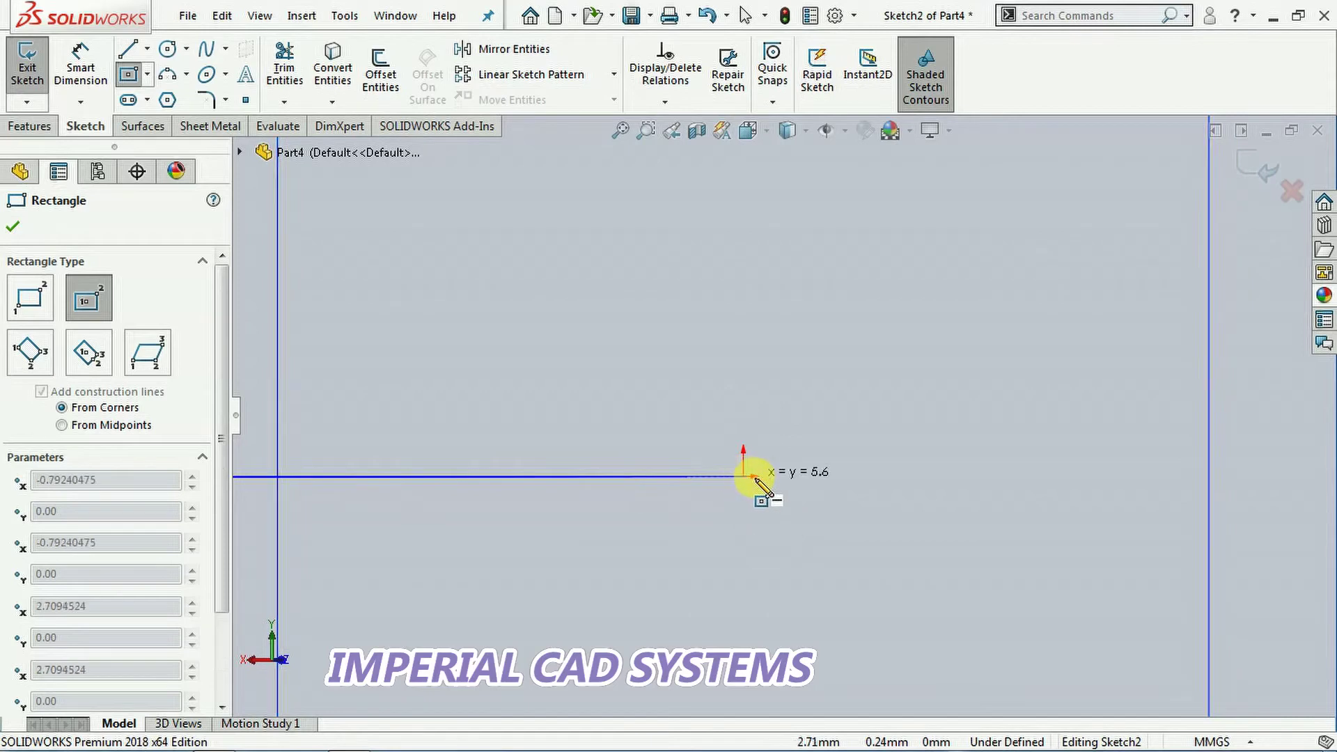
pyautogui.click(759, 491)
pyautogui.moveTo(722, 411); pyautogui.dragTo(869, 504, button='middle')
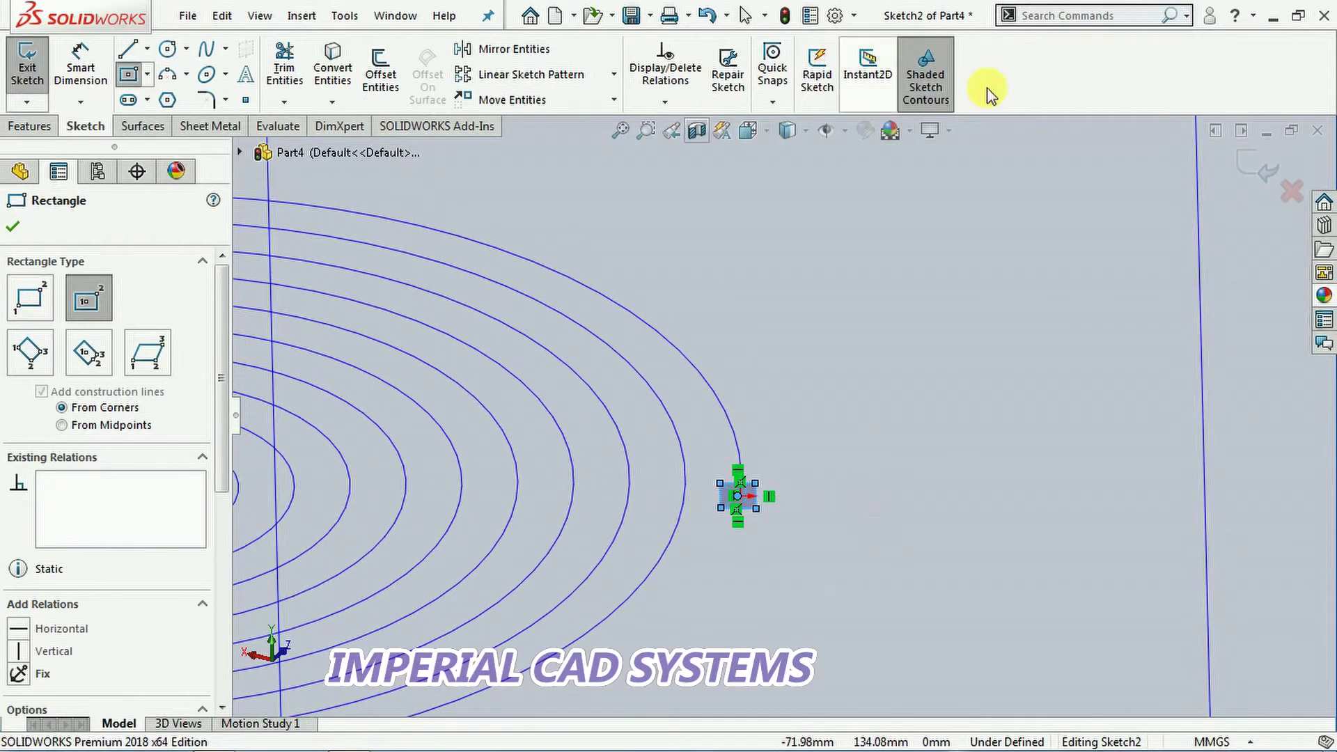
pyautogui.click(1243, 166)
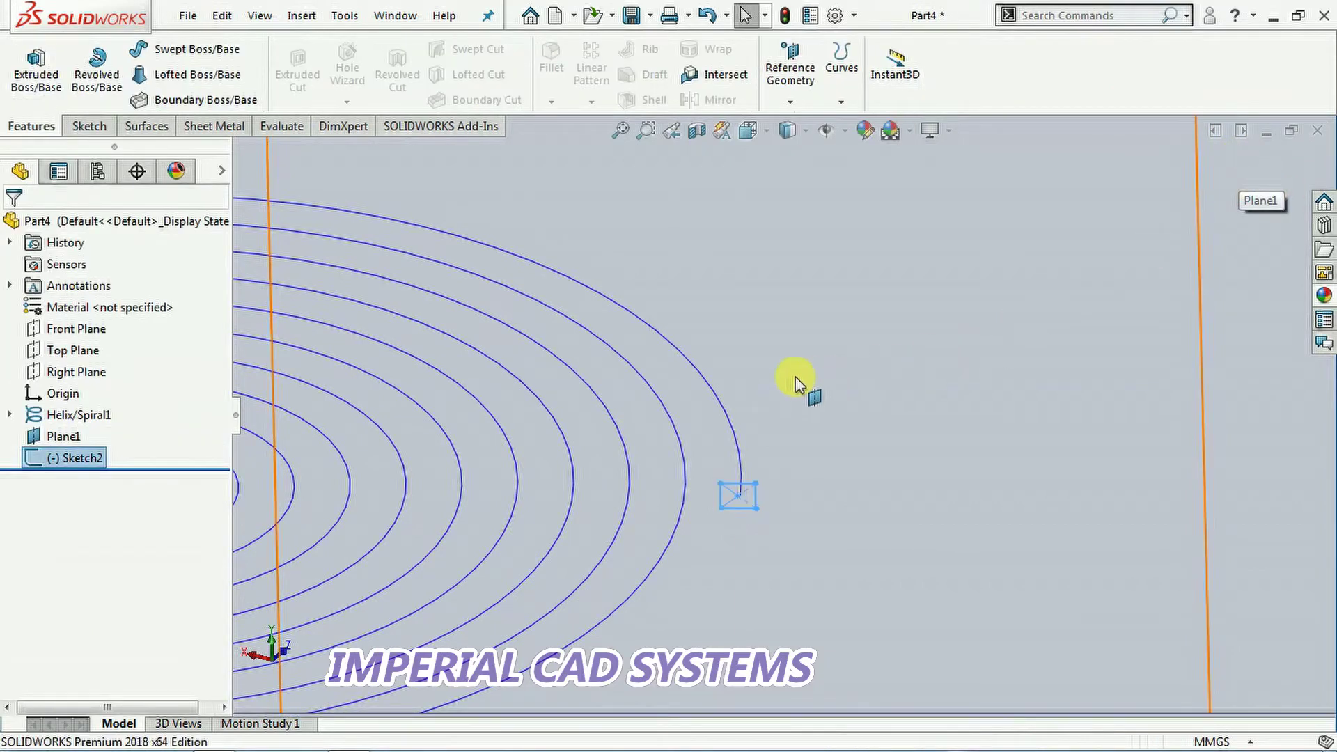
pyautogui.scroll(-5, 764, 408)
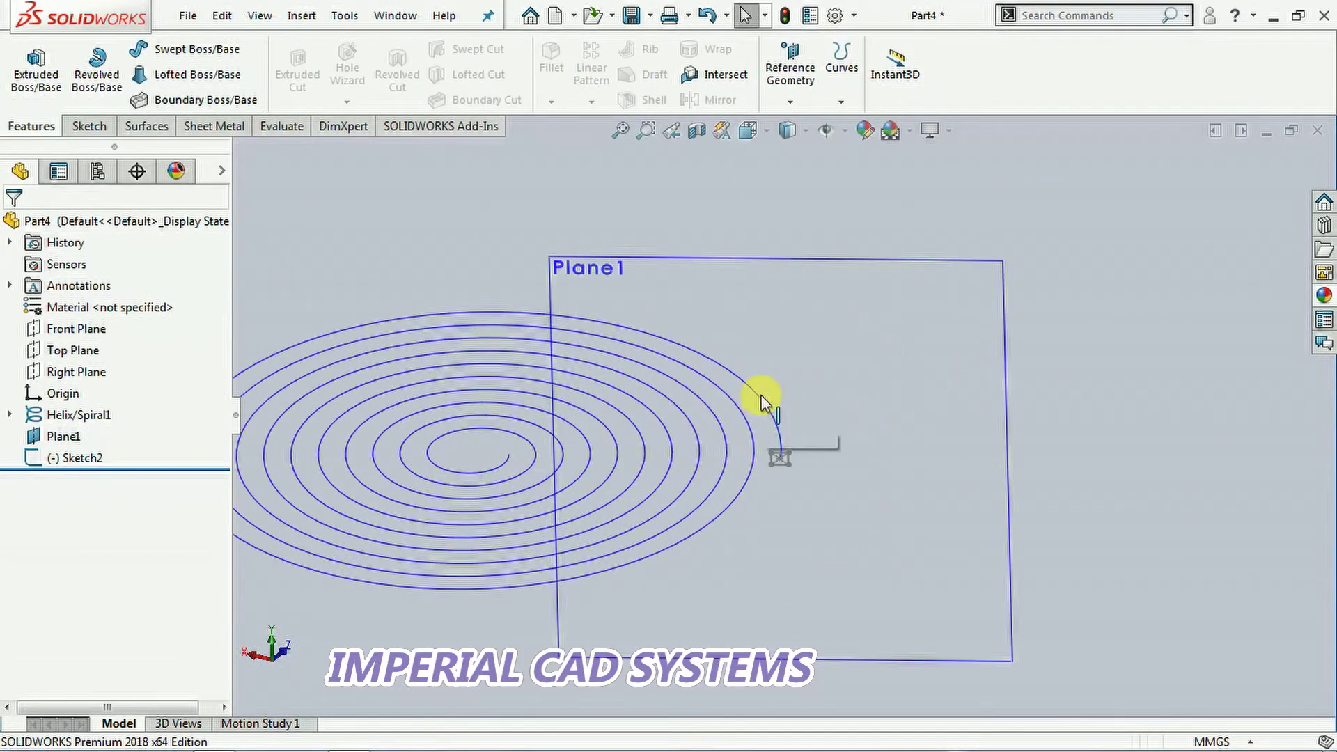
# - Sweep the Sketch2 rectangle along Helix/Spiral1 into a solid spiral coil and inspect it
pyautogui.click(167, 56)
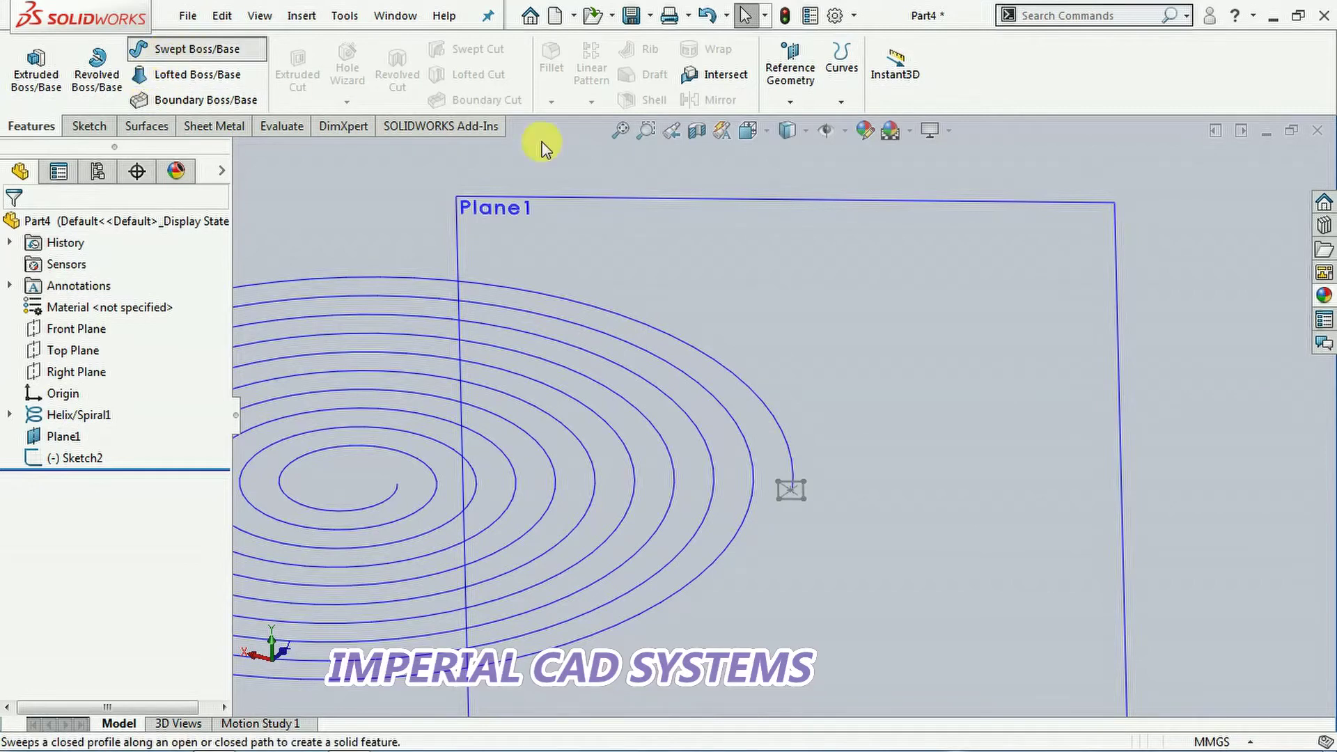
pyautogui.click(806, 490)
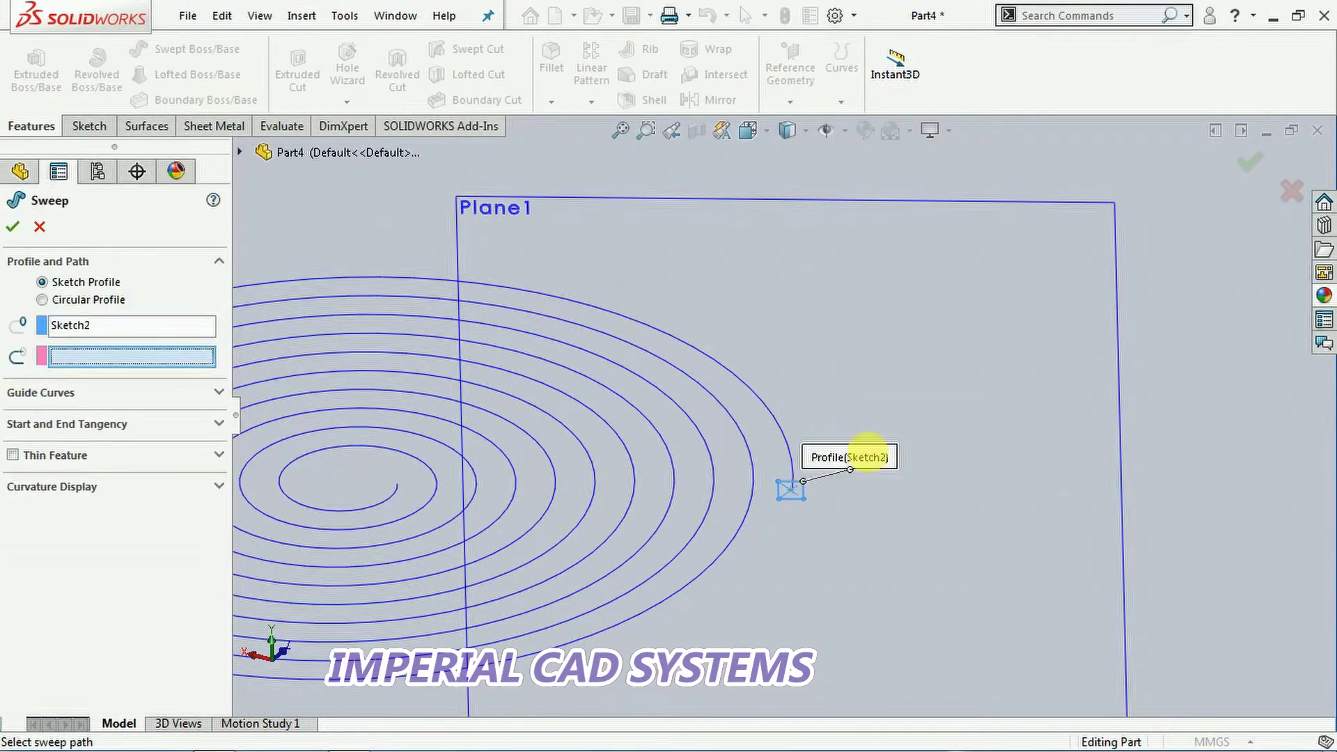
pyautogui.click(816, 373)
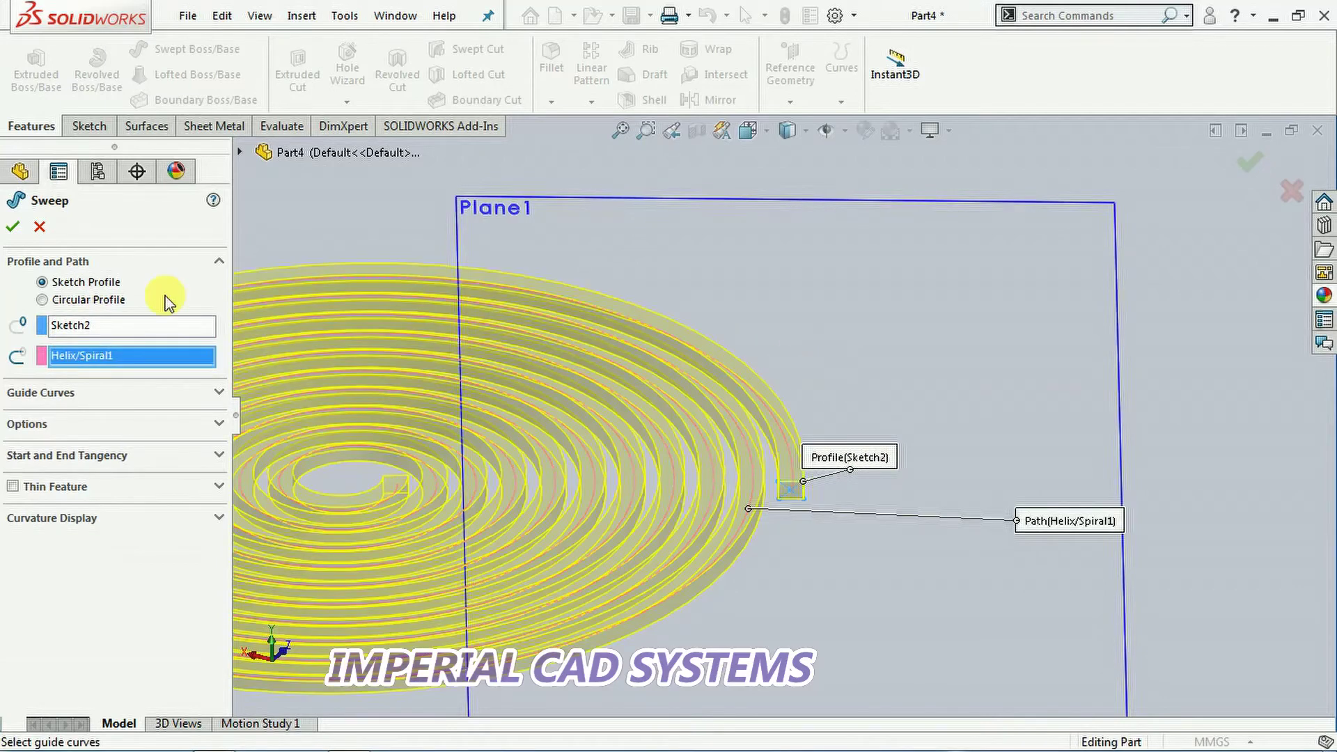
pyautogui.click(13, 229)
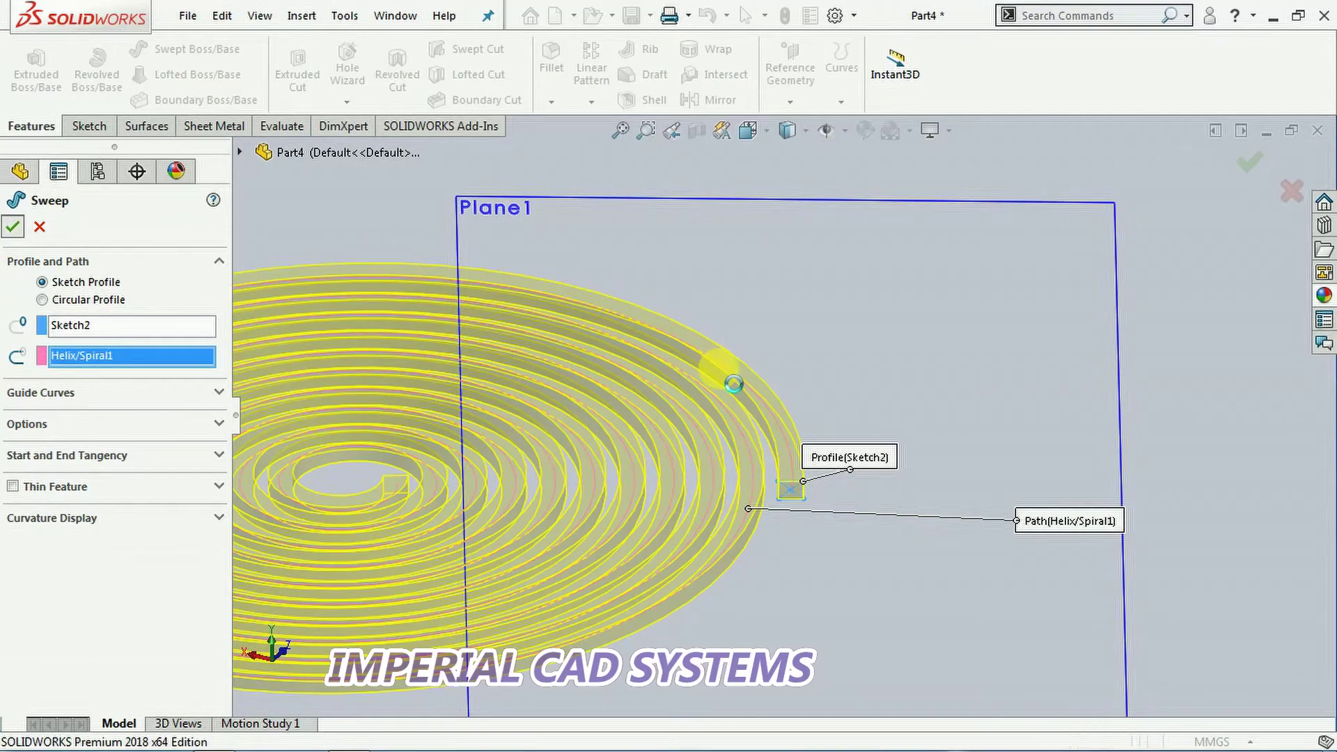
pyautogui.press('z')
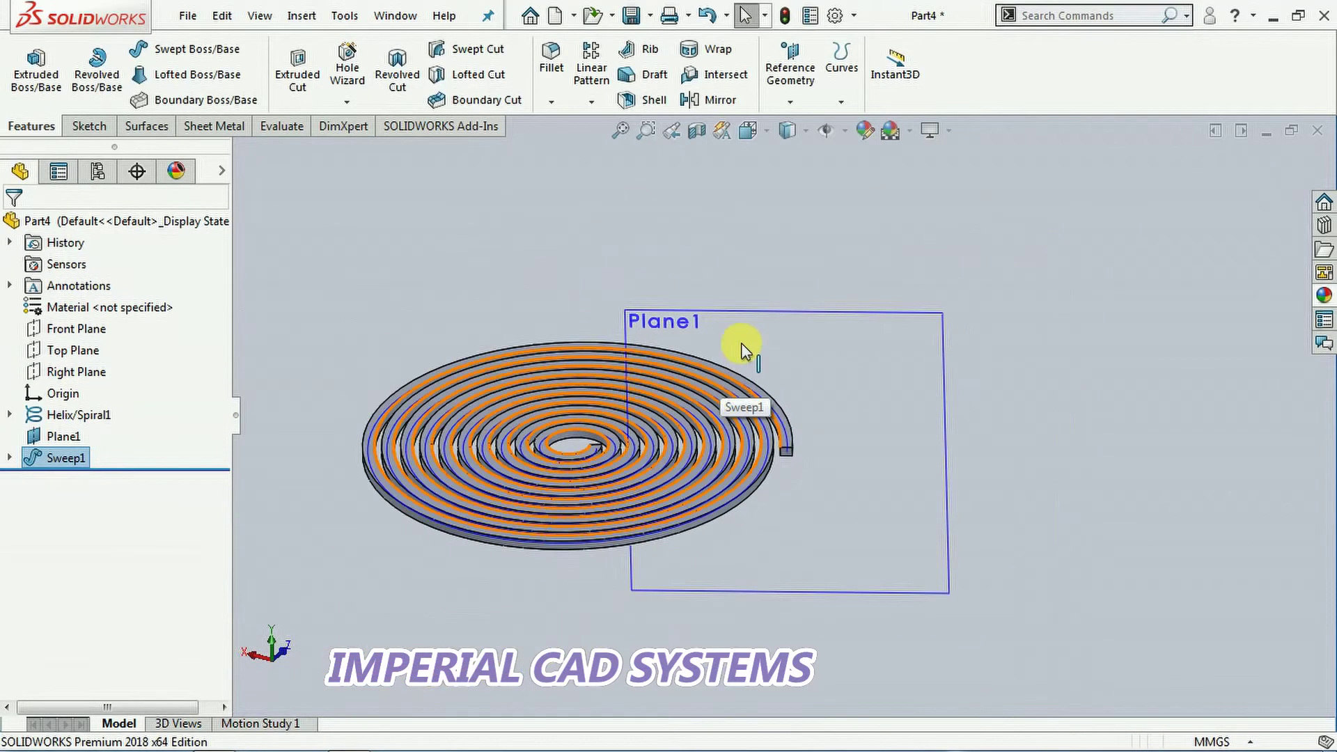
pyautogui.moveTo(507, 254); pyautogui.dragTo(519, 388, button='middle')
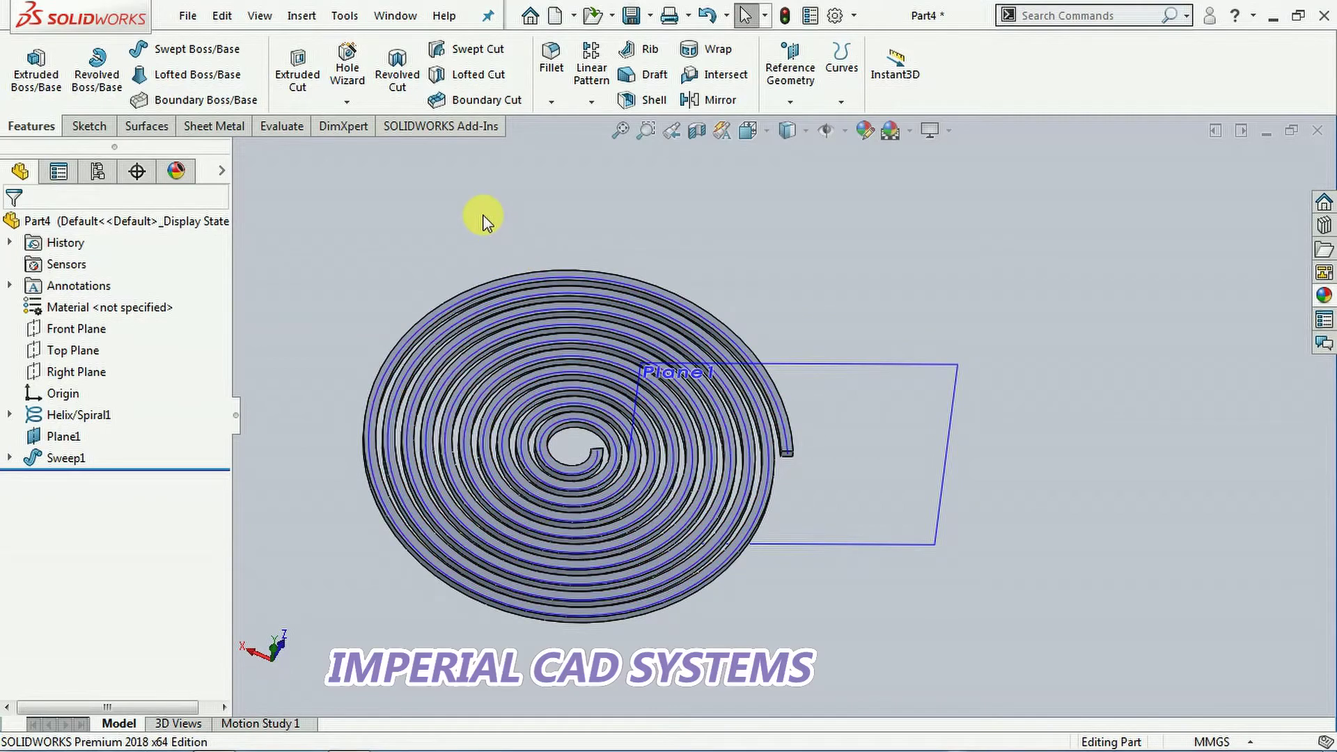
pyautogui.moveTo(482, 215)
pyautogui.mouseDown(button='middle')
pyautogui.moveTo(452, 223)
pyautogui.moveTo(488, 225)
pyautogui.mouseUp(button='middle')
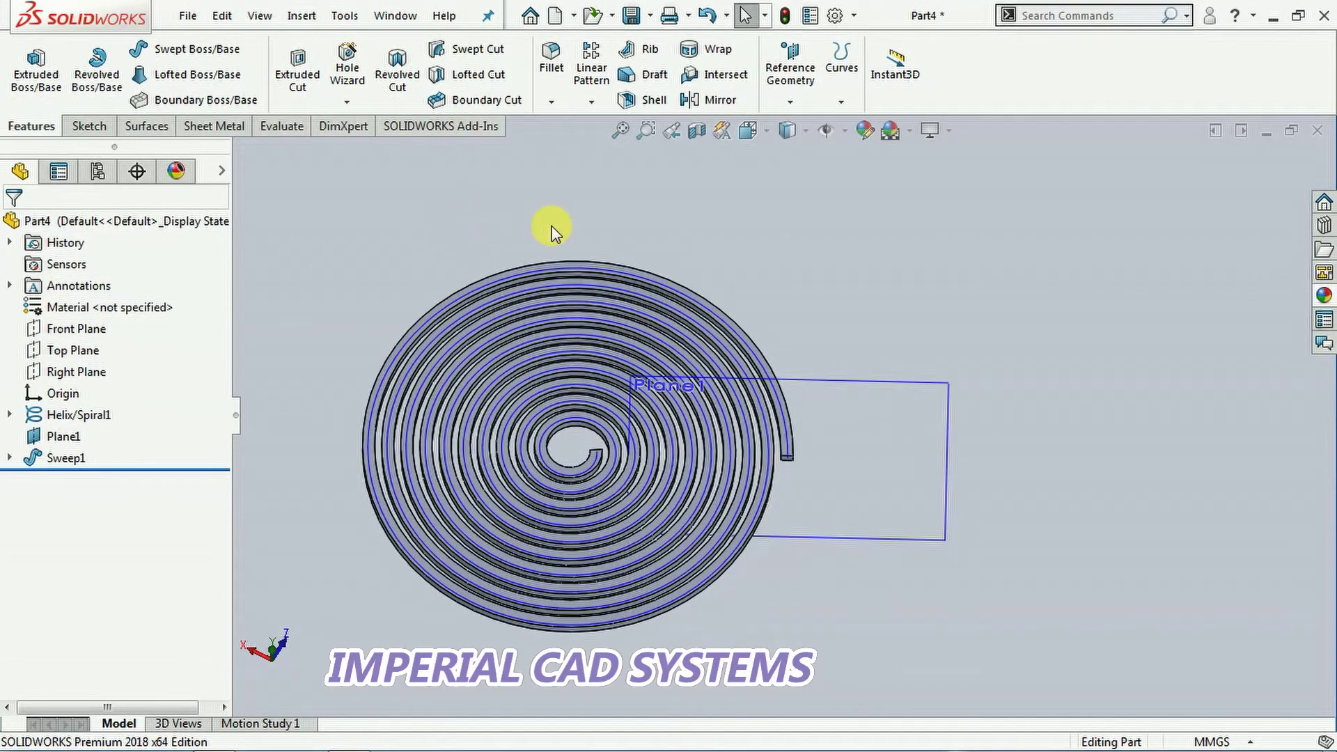
# - Create a new part document, Part5, from the Part template
pyautogui.click(186, 16)
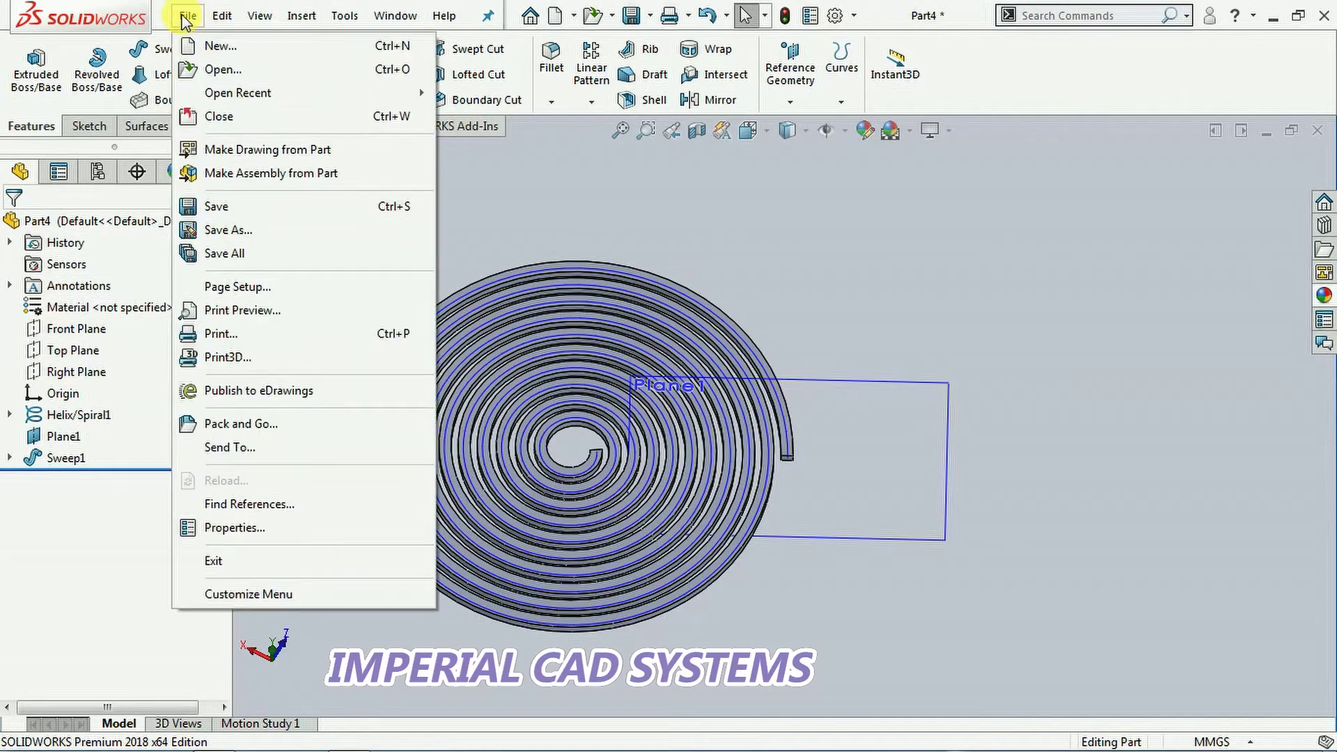
pyautogui.click(197, 45)
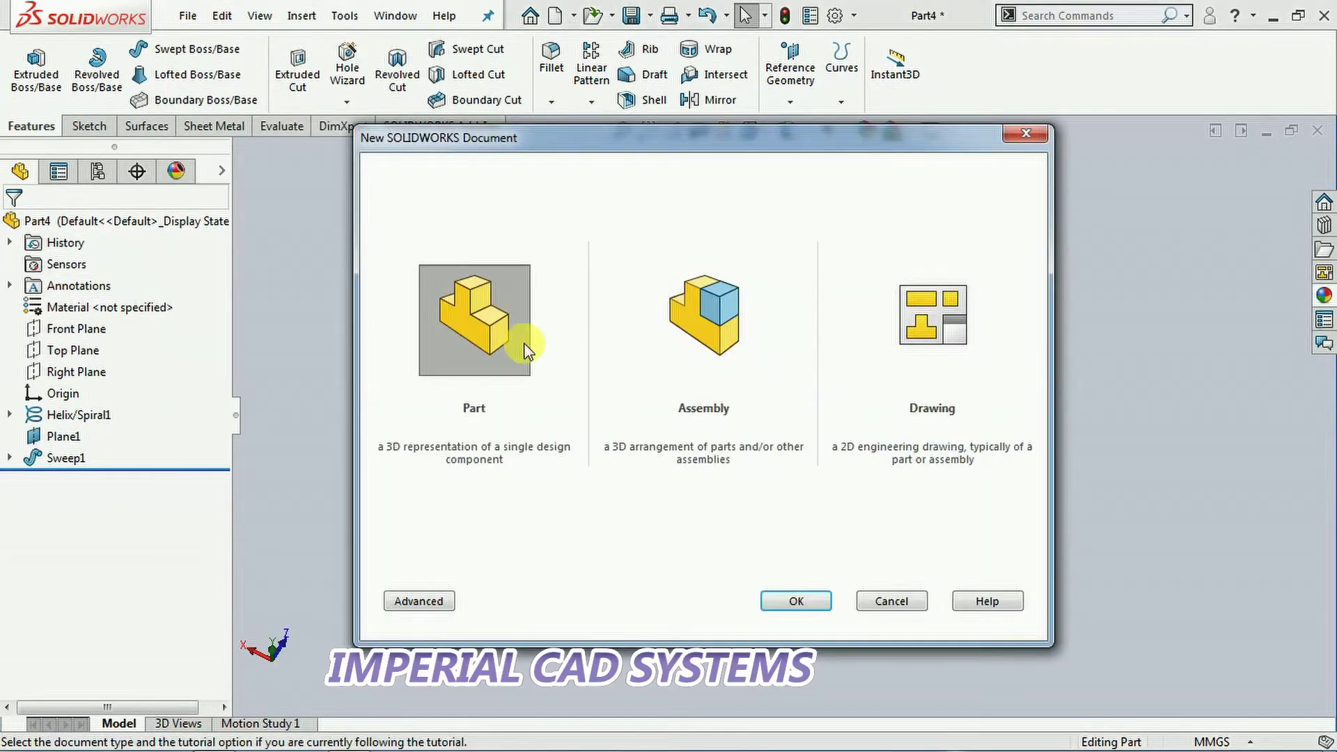
pyautogui.click(825, 603)
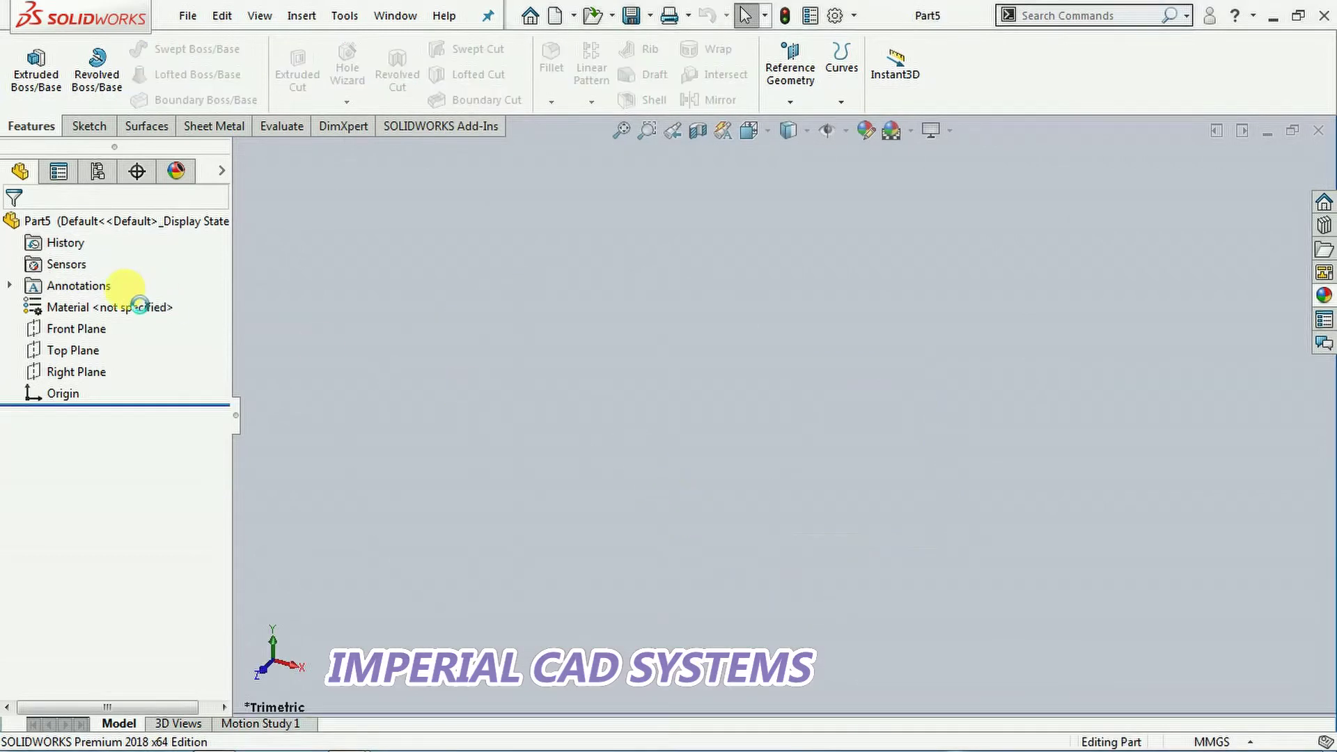
pyautogui.click(73, 350)
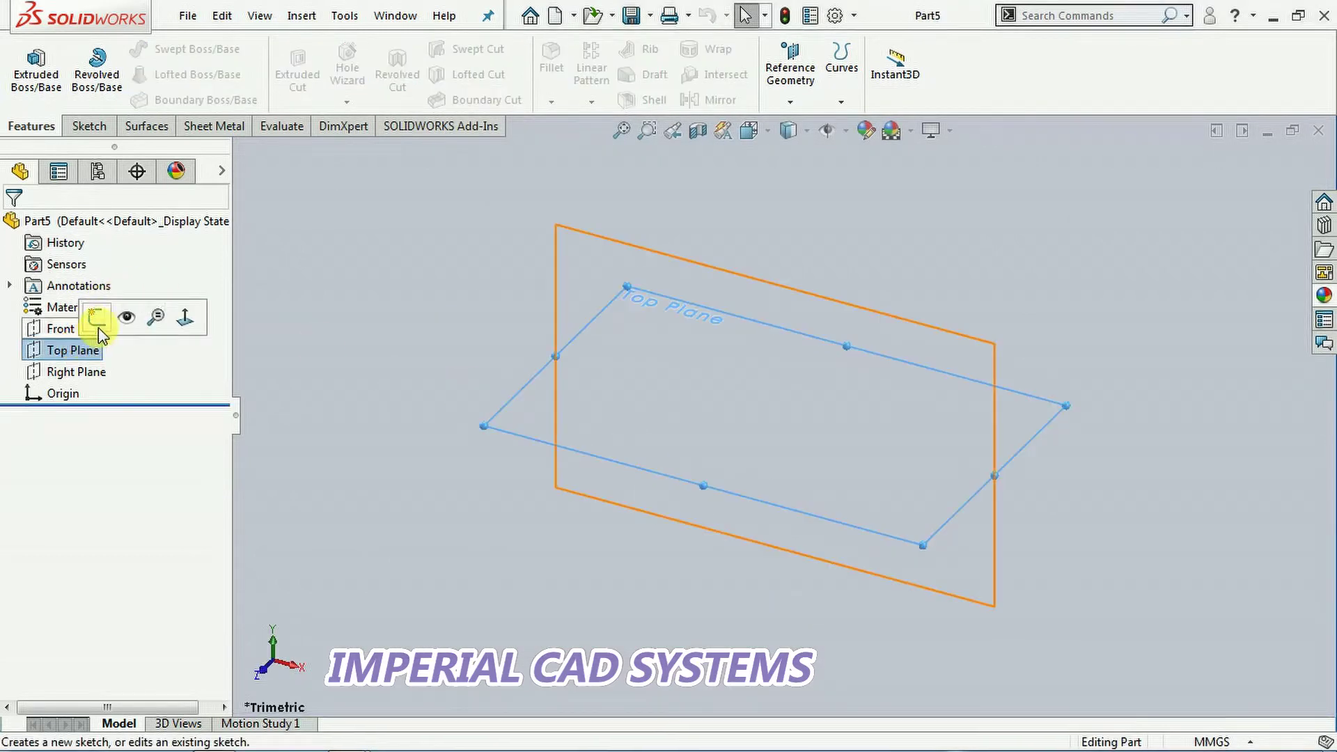
# - Sketch a centre rectangle at the origin on Part5's Top Plane and exit the sketch
pyautogui.click(99, 319)
pyautogui.hotkey('ctrl', '6')
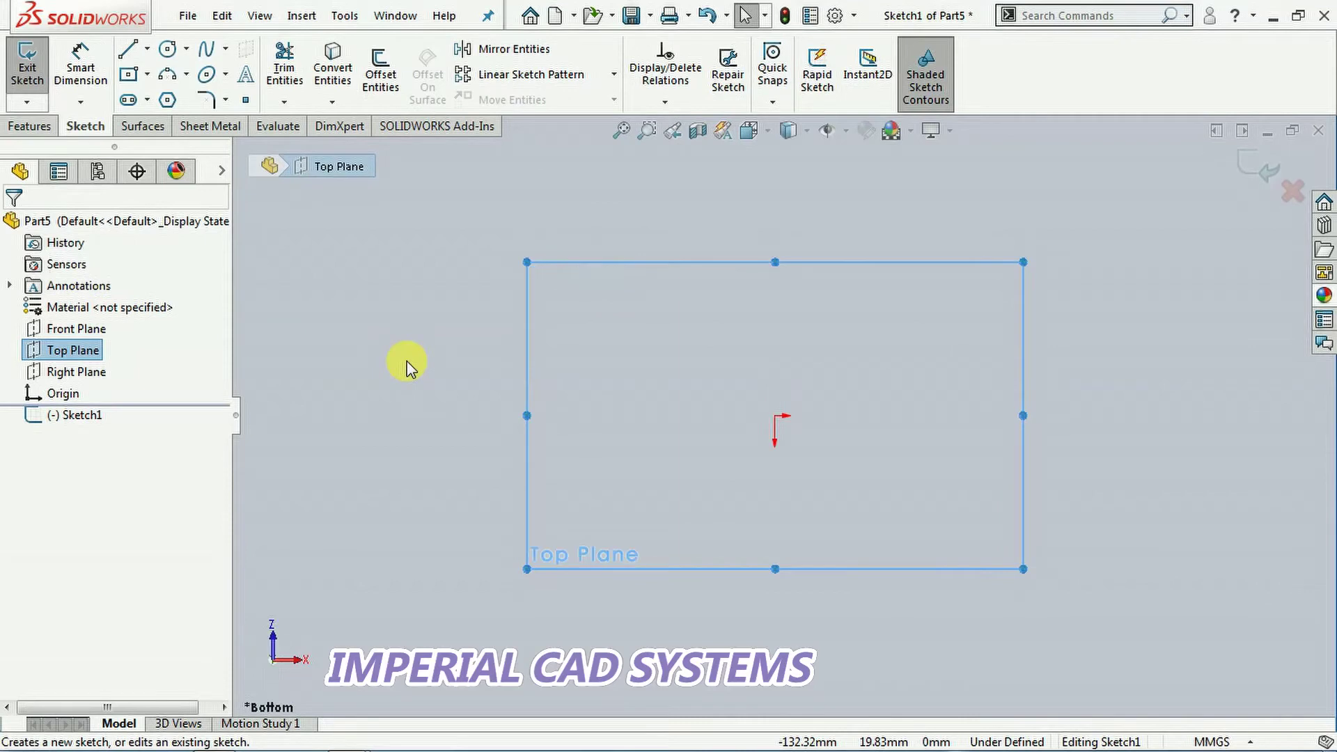
pyautogui.click(130, 74)
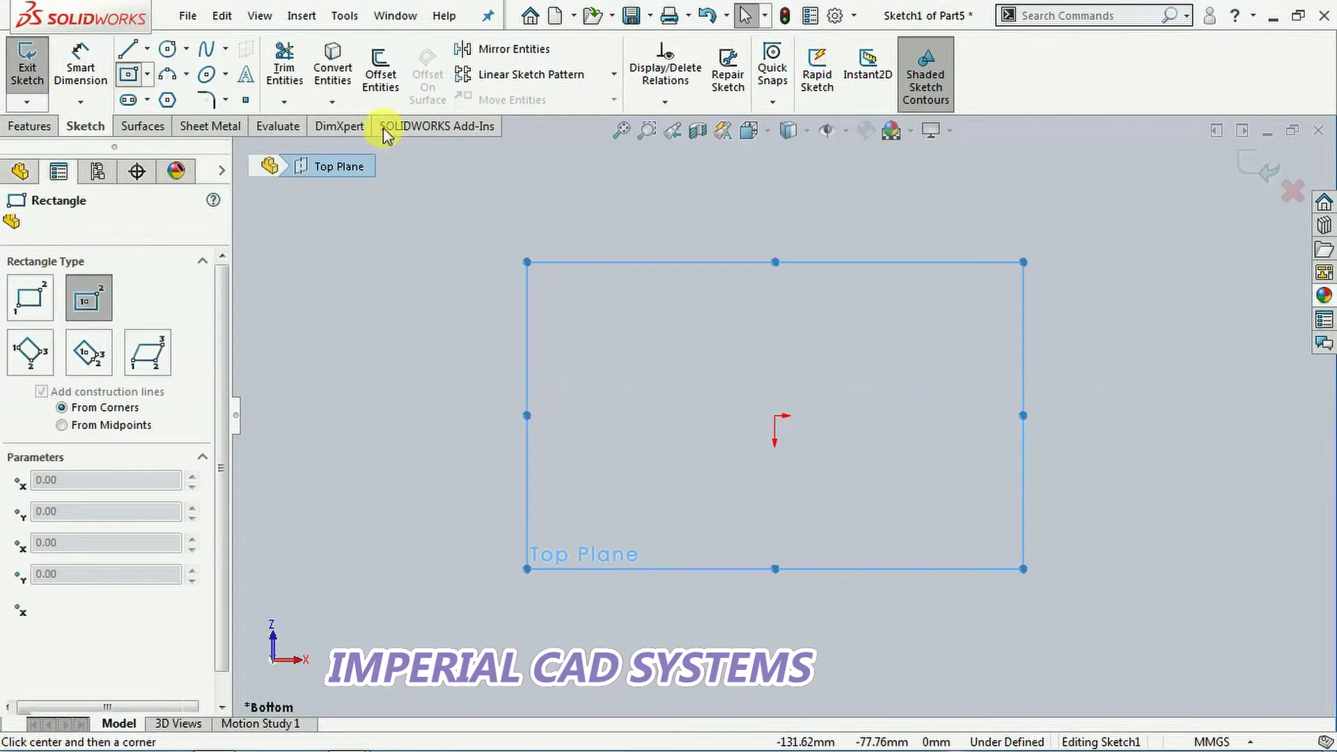
pyautogui.click(775, 415)
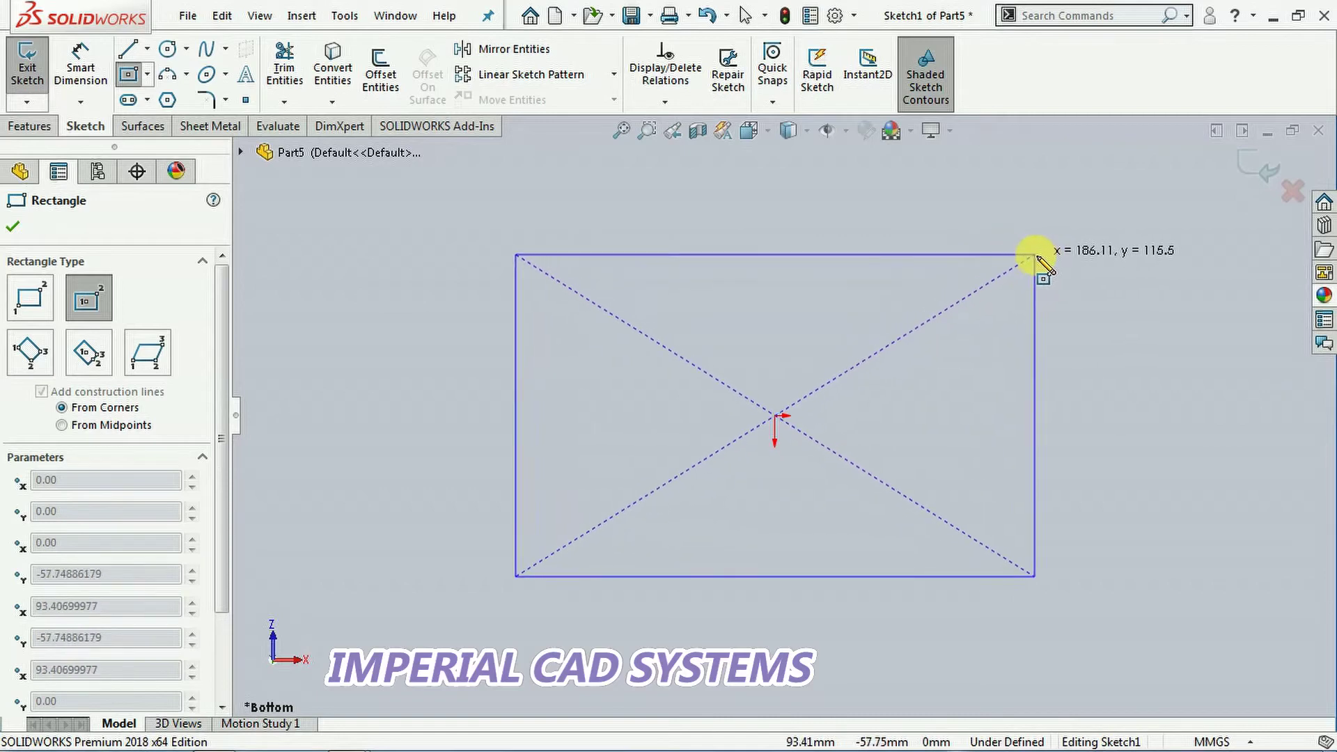
pyautogui.click(1036, 255)
pyautogui.click(1259, 165)
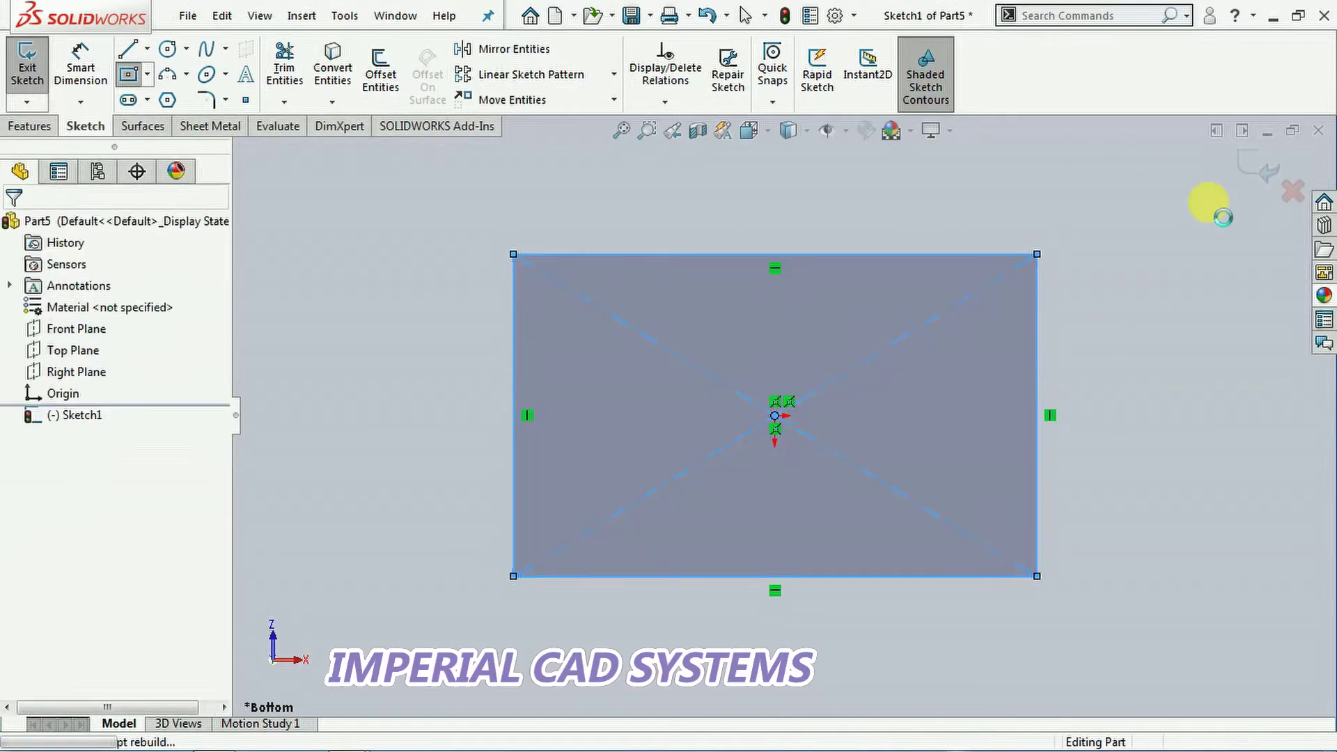
pyautogui.moveTo(936, 627); pyautogui.dragTo(958, 490, button='middle')
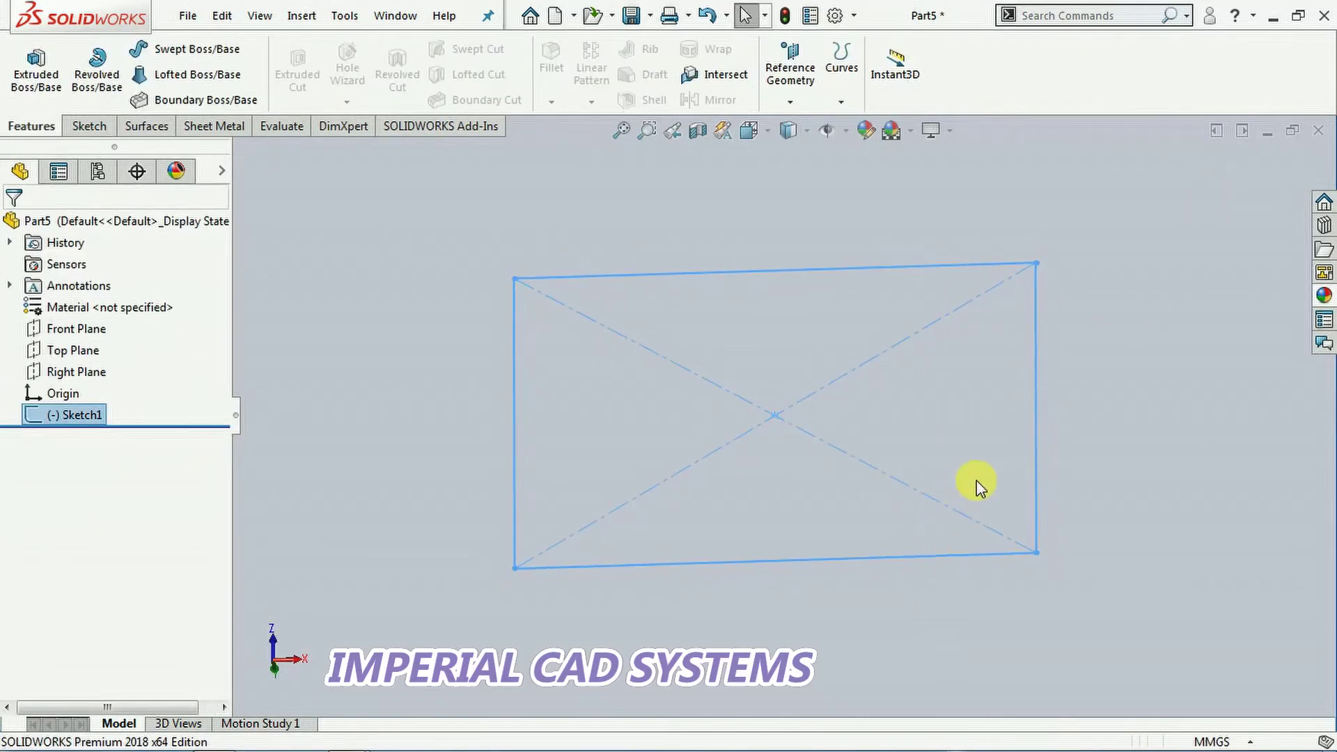
pyautogui.moveTo(713, 491)
pyautogui.mouseDown(button='middle')
pyautogui.moveTo(800, 394)
pyautogui.moveTo(738, 367)
pyautogui.mouseUp(button='middle')
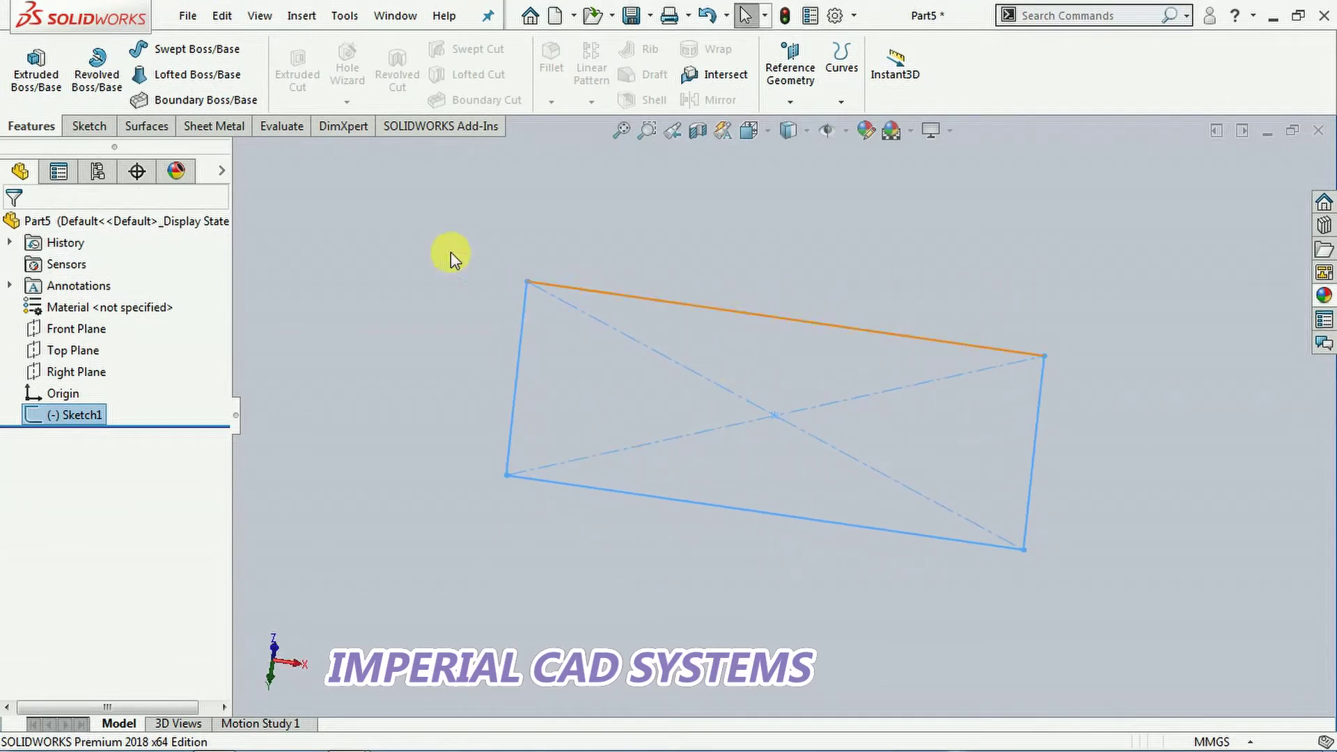
pyautogui.click(36, 69)
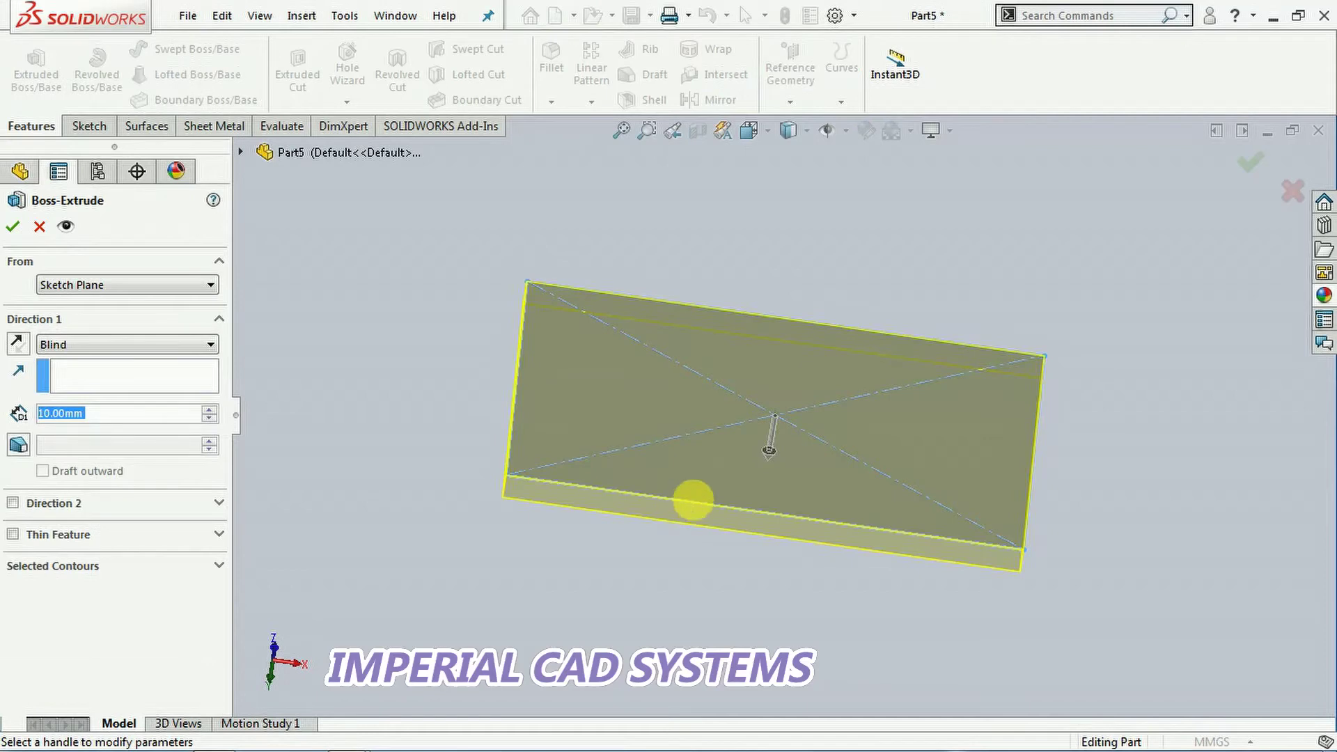
# - Extrude the rectangle 44 mm with Mid Plane into a block, then begin a new Helix/Spiral
pyautogui.moveTo(763, 473); pyautogui.dragTo(577, 483)
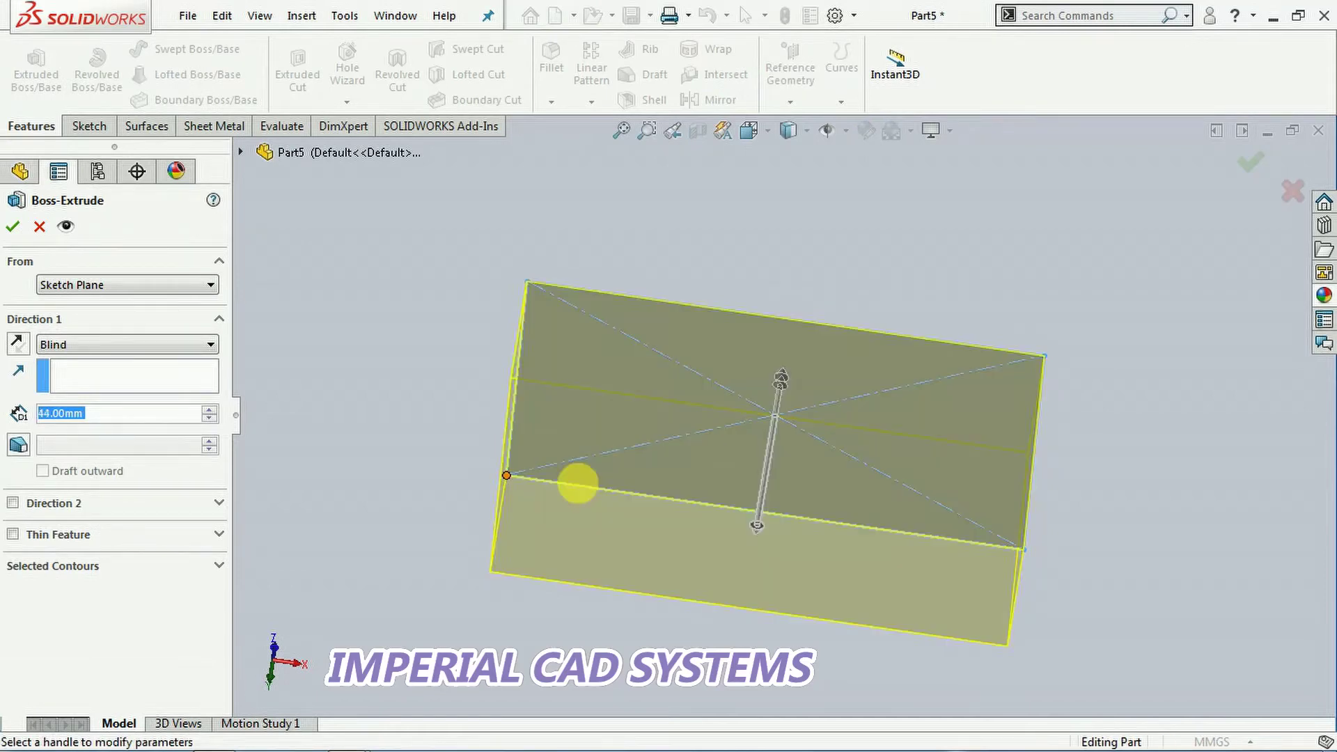
pyautogui.click(145, 343)
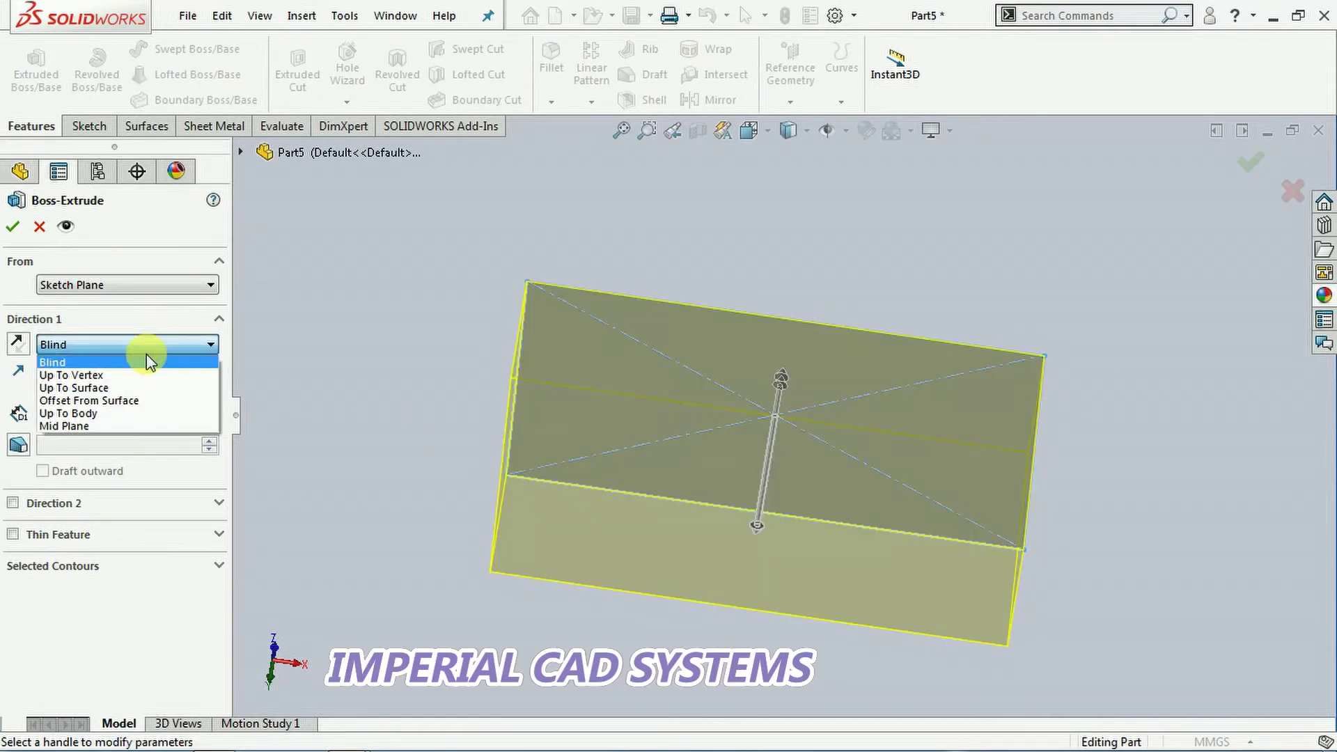
pyautogui.click(146, 424)
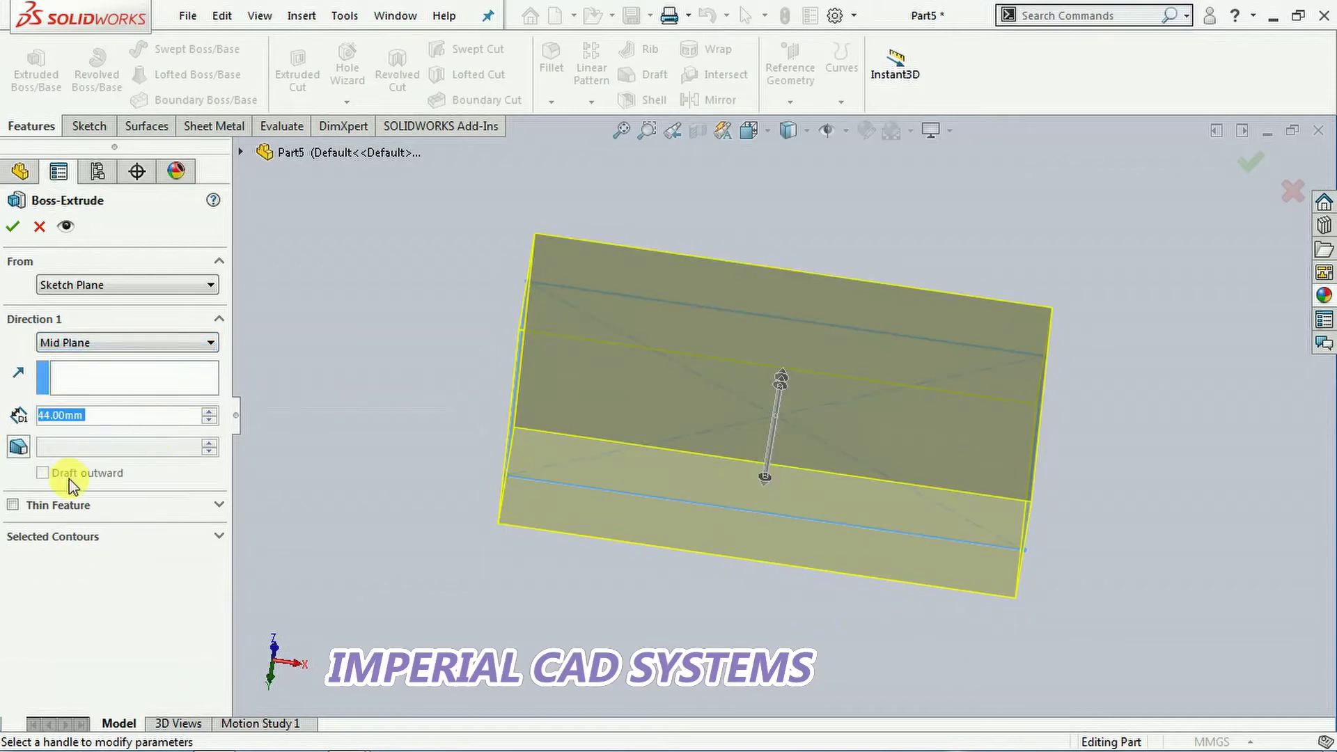
pyautogui.click(13, 228)
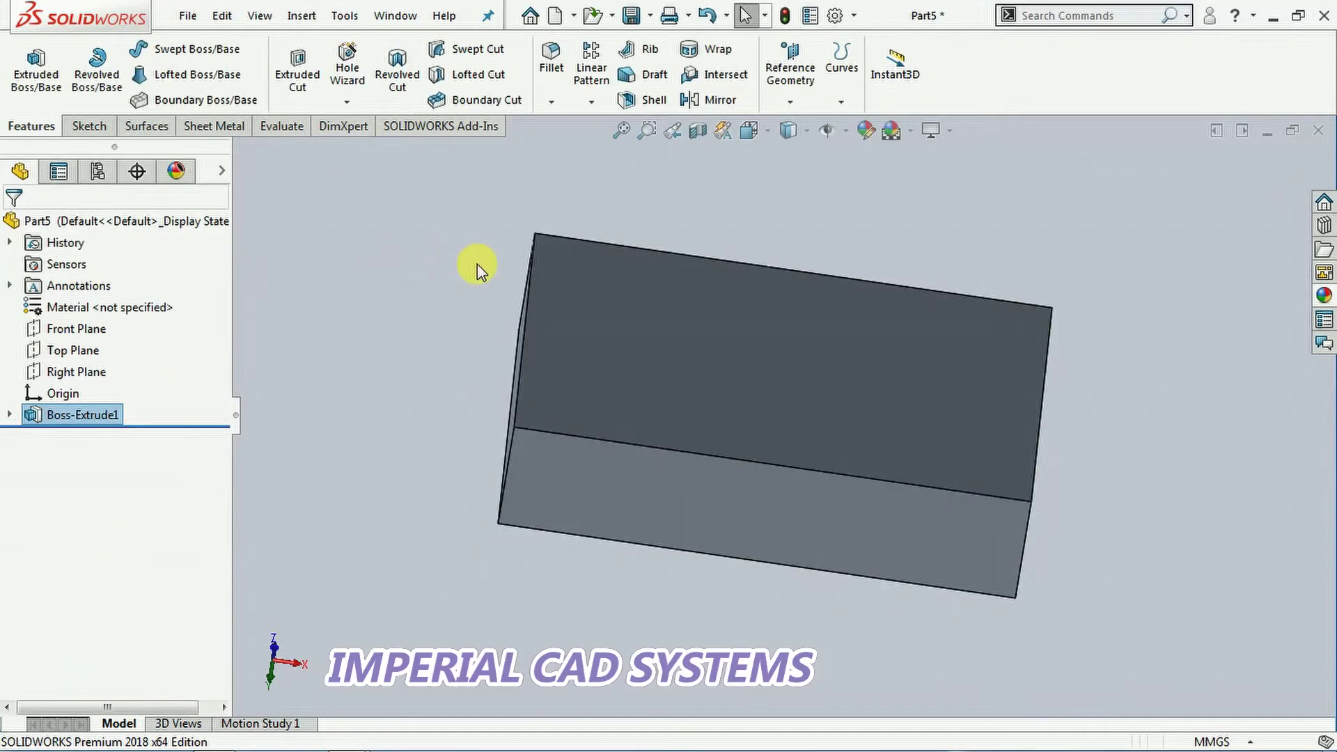
pyautogui.moveTo(633, 531)
pyautogui.mouseDown(button='middle')
pyautogui.moveTo(657, 433)
pyautogui.moveTo(719, 369)
pyautogui.moveTo(728, 456)
pyautogui.moveTo(645, 517)
pyautogui.mouseUp(button='middle')
pyautogui.click(973, 215)
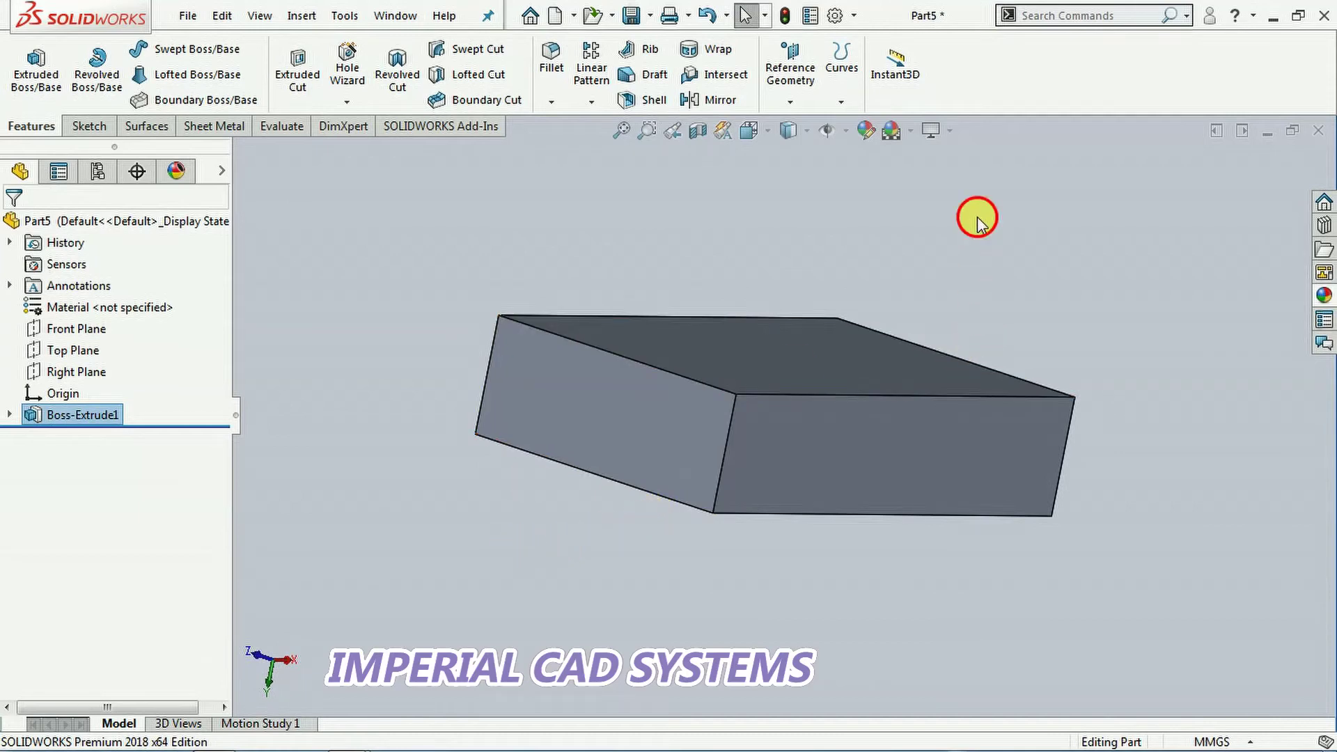
pyautogui.click(838, 103)
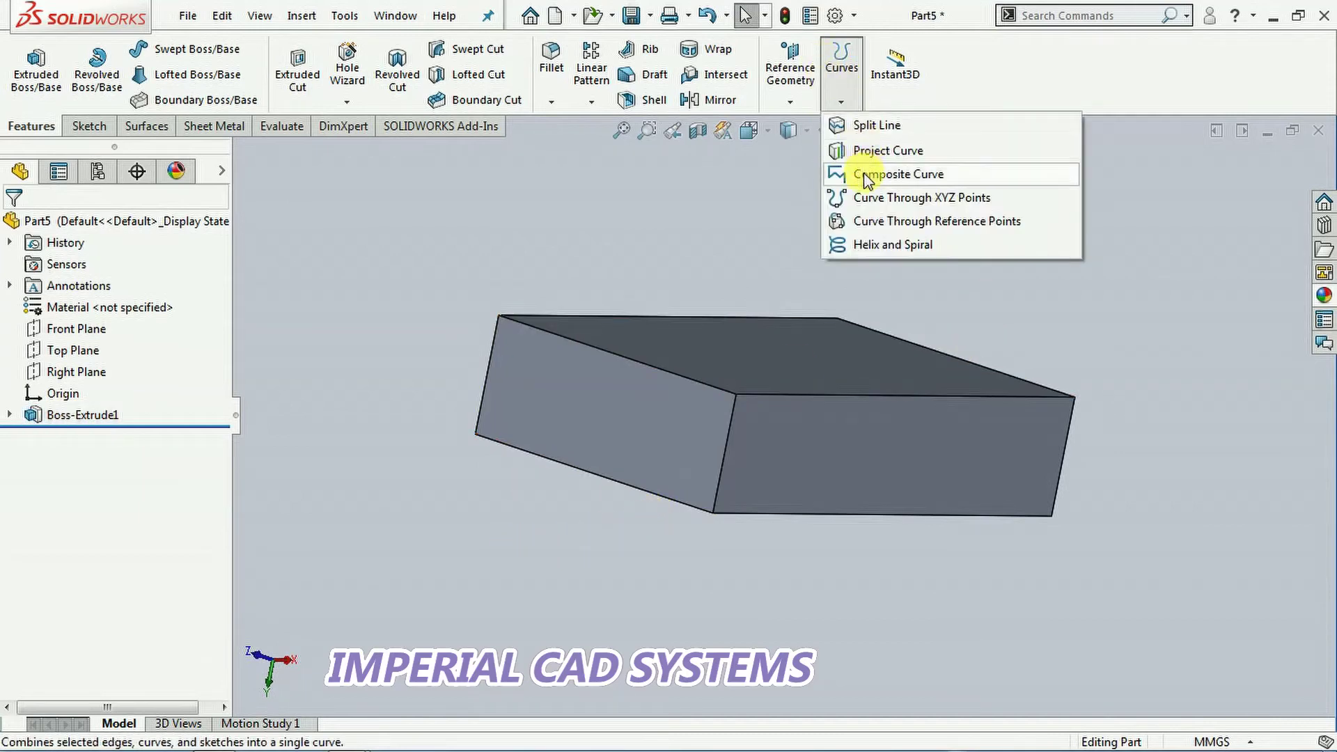
pyautogui.click(867, 242)
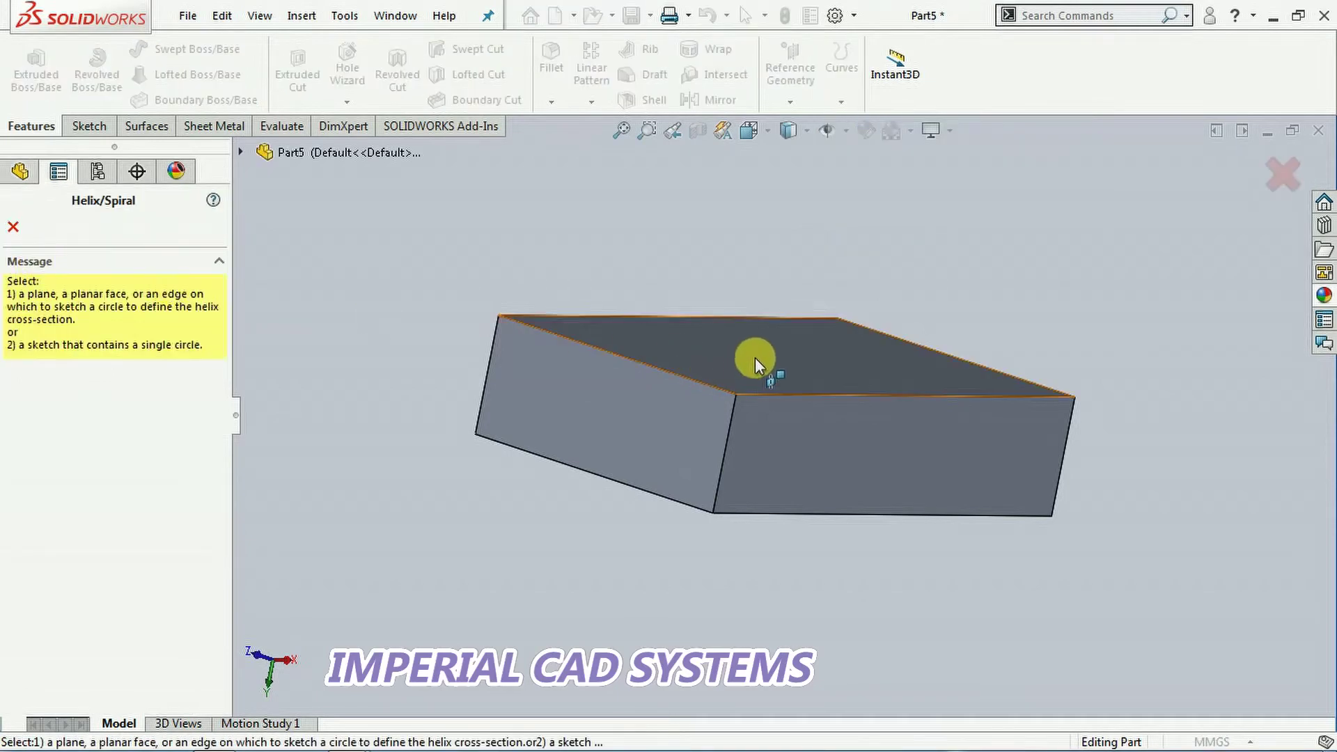
# - Draw a 28.08 mm circle centred at the origin on the block's top face
pyautogui.click(792, 354)
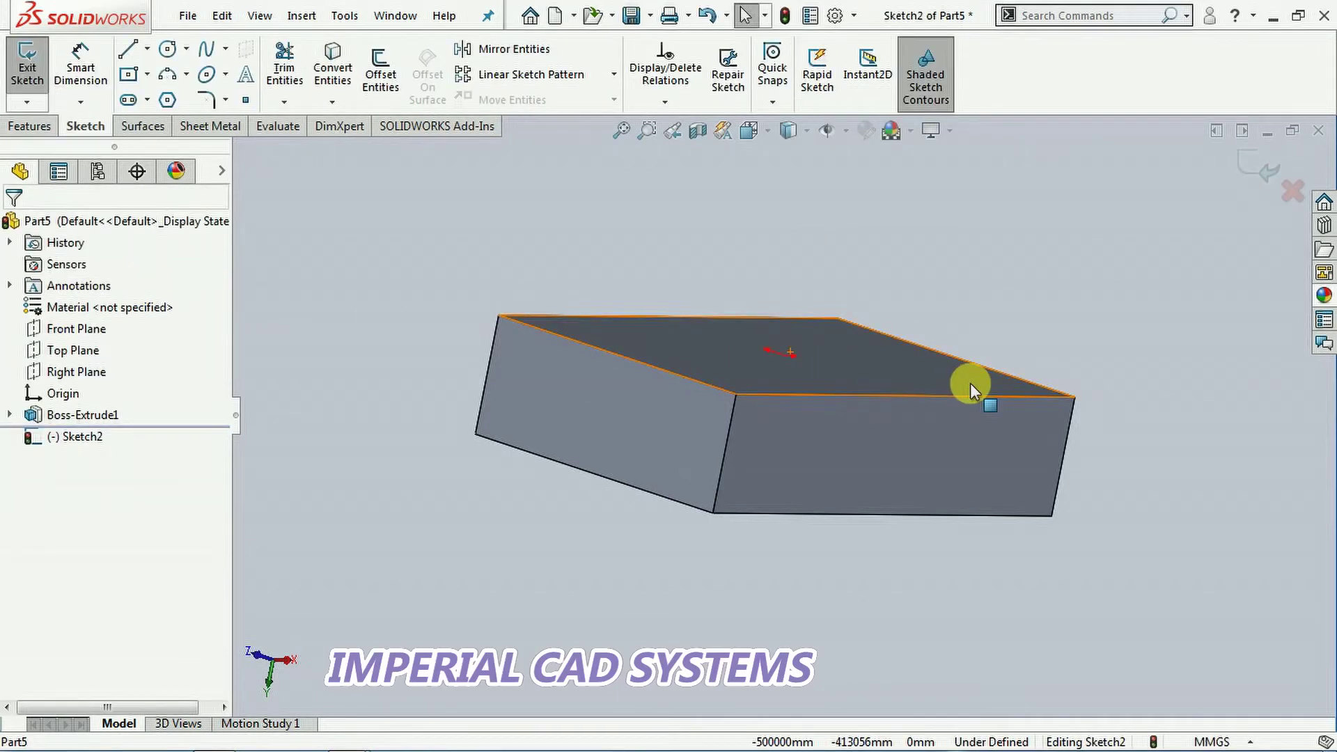
pyautogui.click(169, 50)
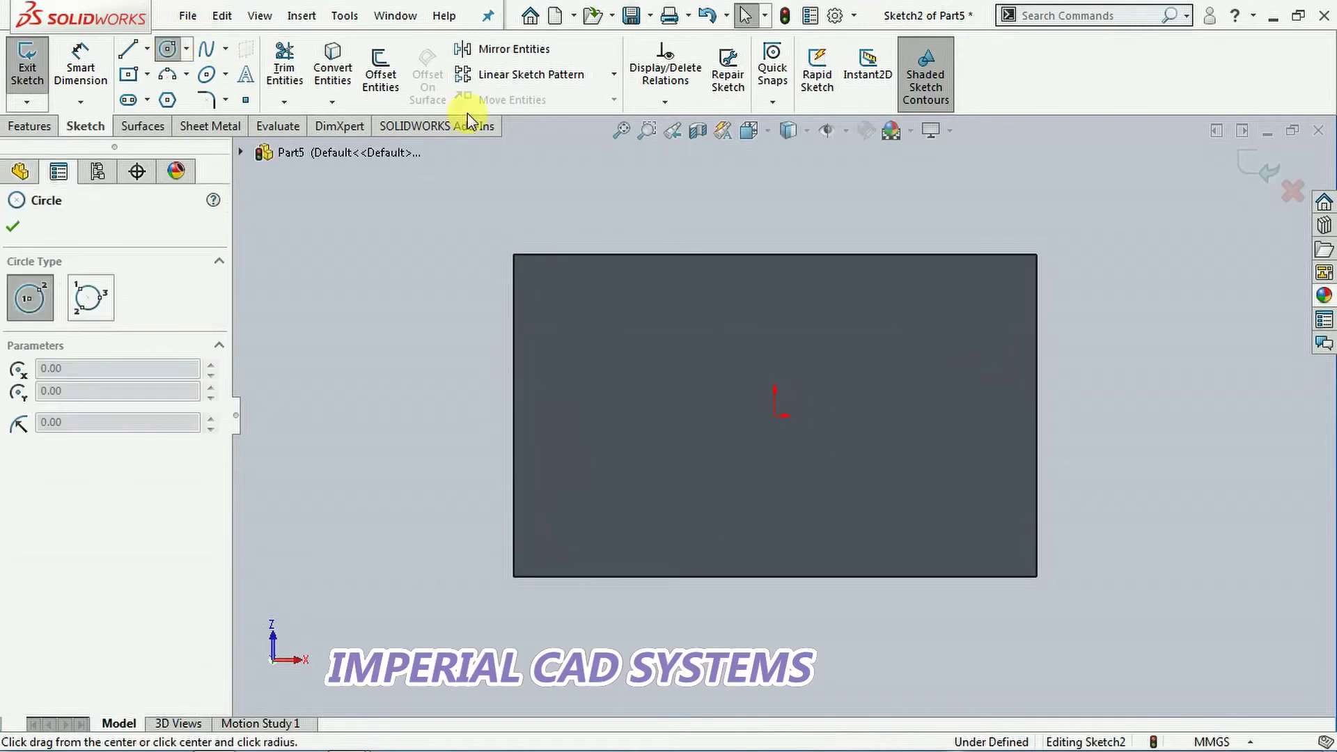
pyautogui.click(775, 401)
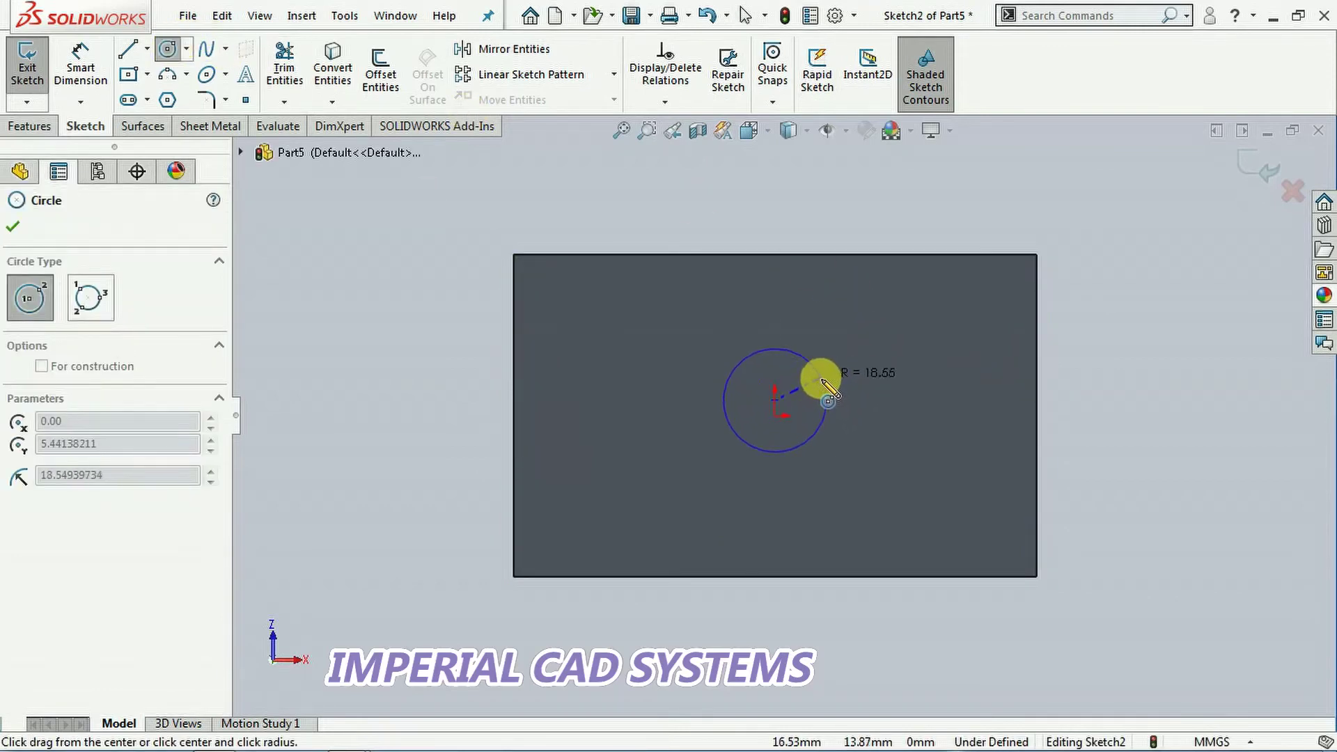
pyautogui.click(810, 382)
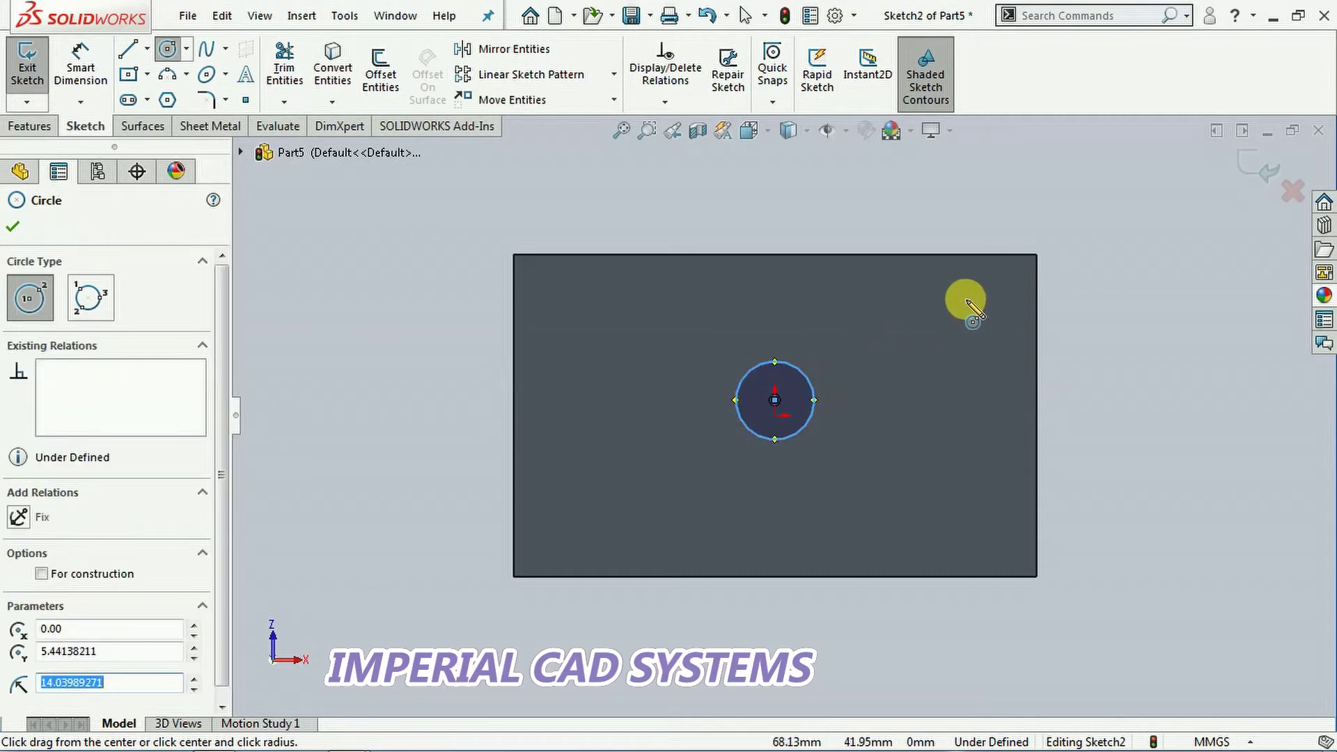
pyautogui.click(16, 229)
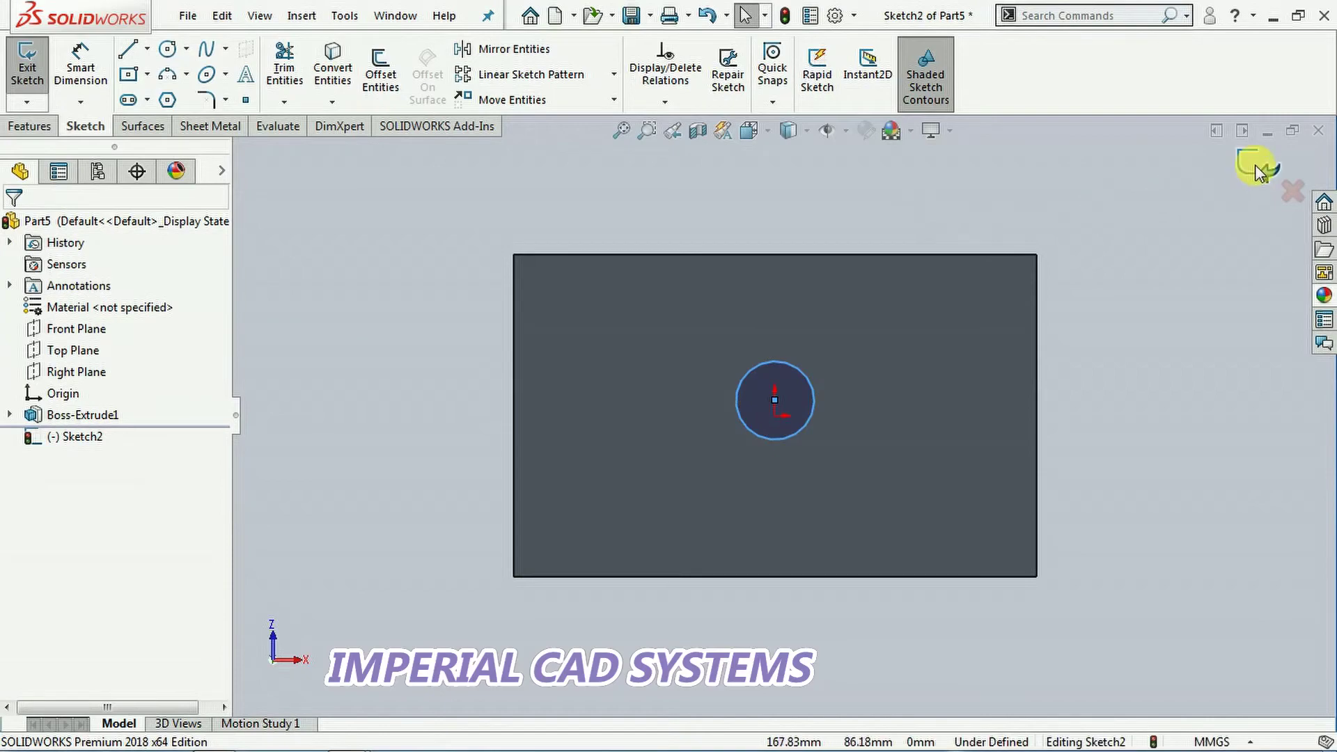
# - Create a clockwise spiral from the circle with 10 mm pitch and 4 revolutions
pyautogui.press('h')
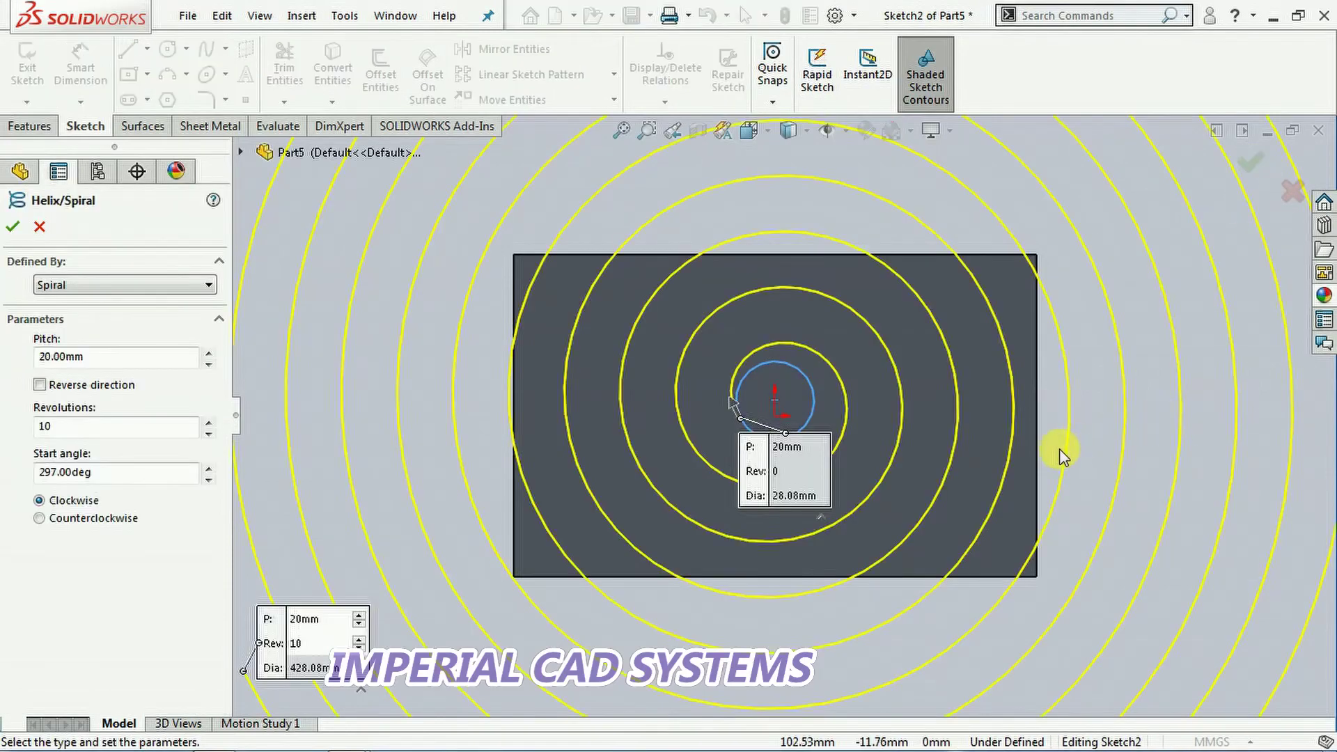
pyautogui.moveTo(1058, 450)
pyautogui.mouseDown(button='middle')
pyautogui.moveTo(1050, 361)
pyautogui.moveTo(1072, 233)
pyautogui.mouseUp(button='middle')
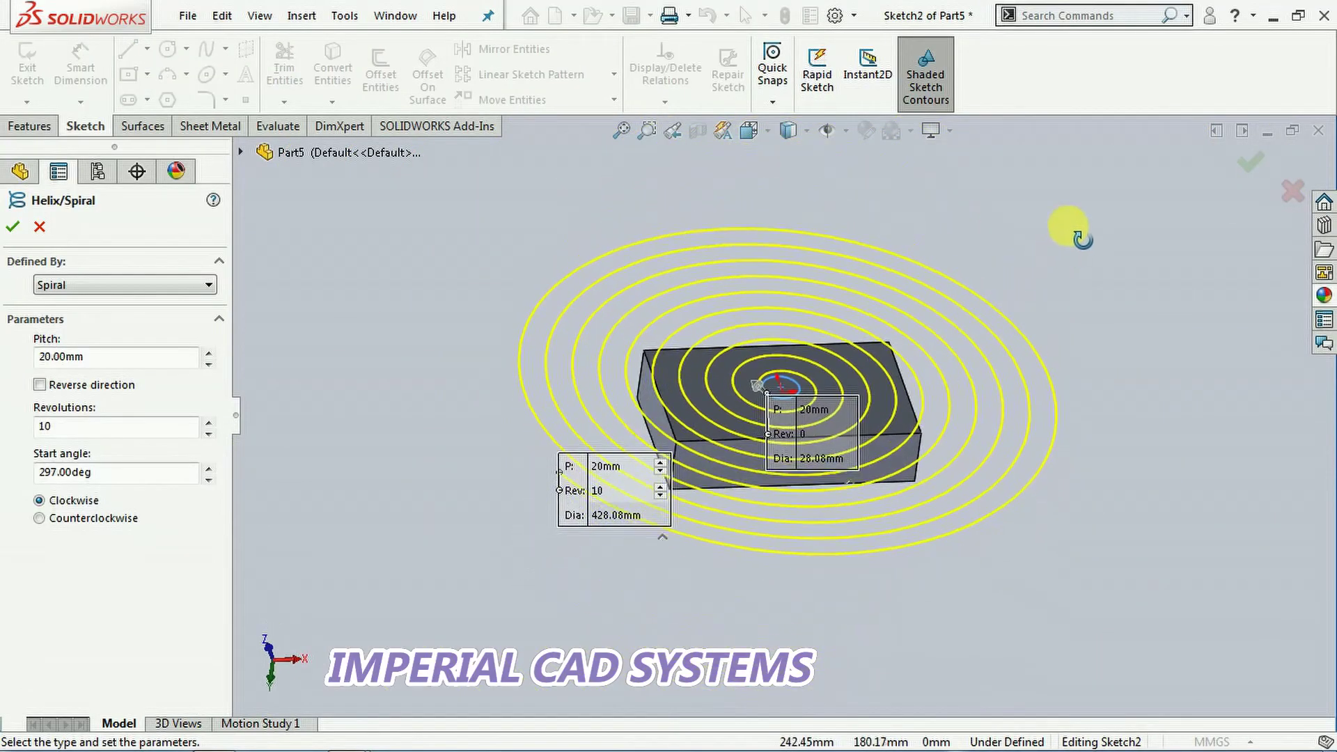
pyautogui.scroll(-3, 800, 388)
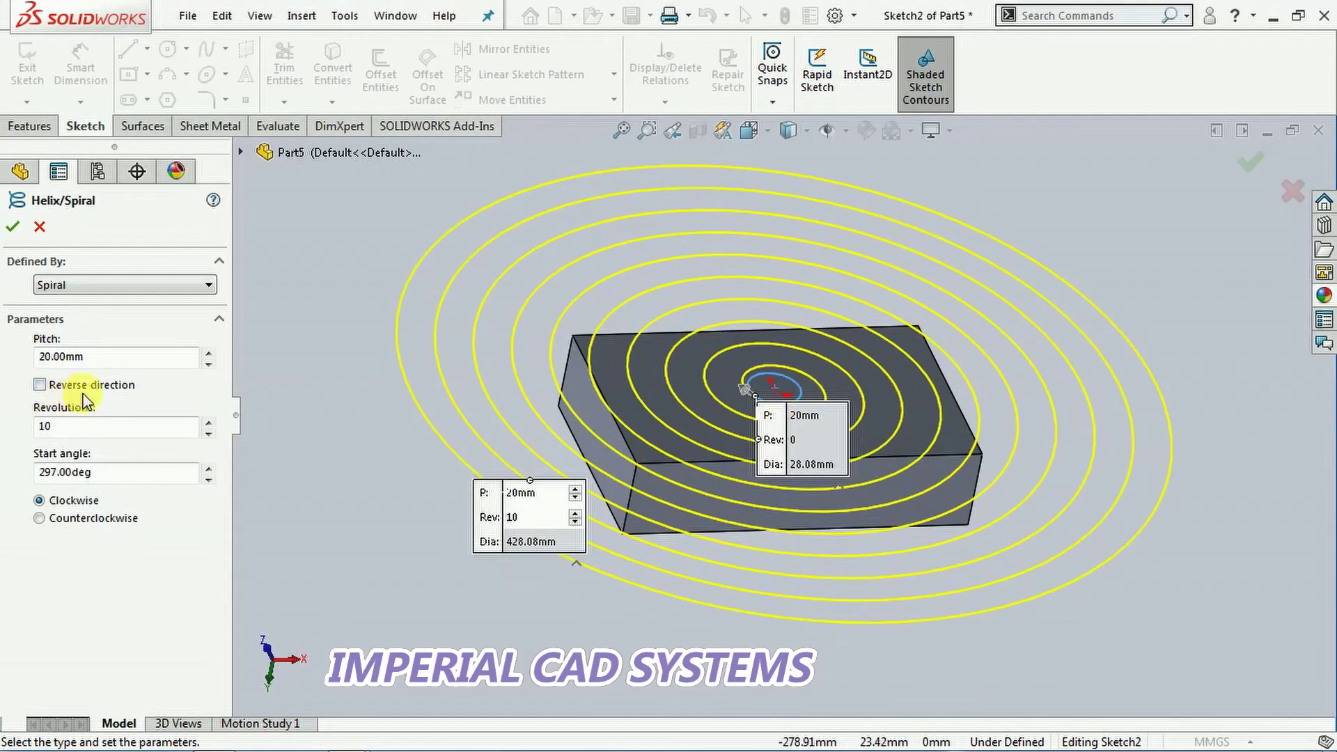
pyautogui.moveTo(97, 430); pyautogui.dragTo(29, 431)
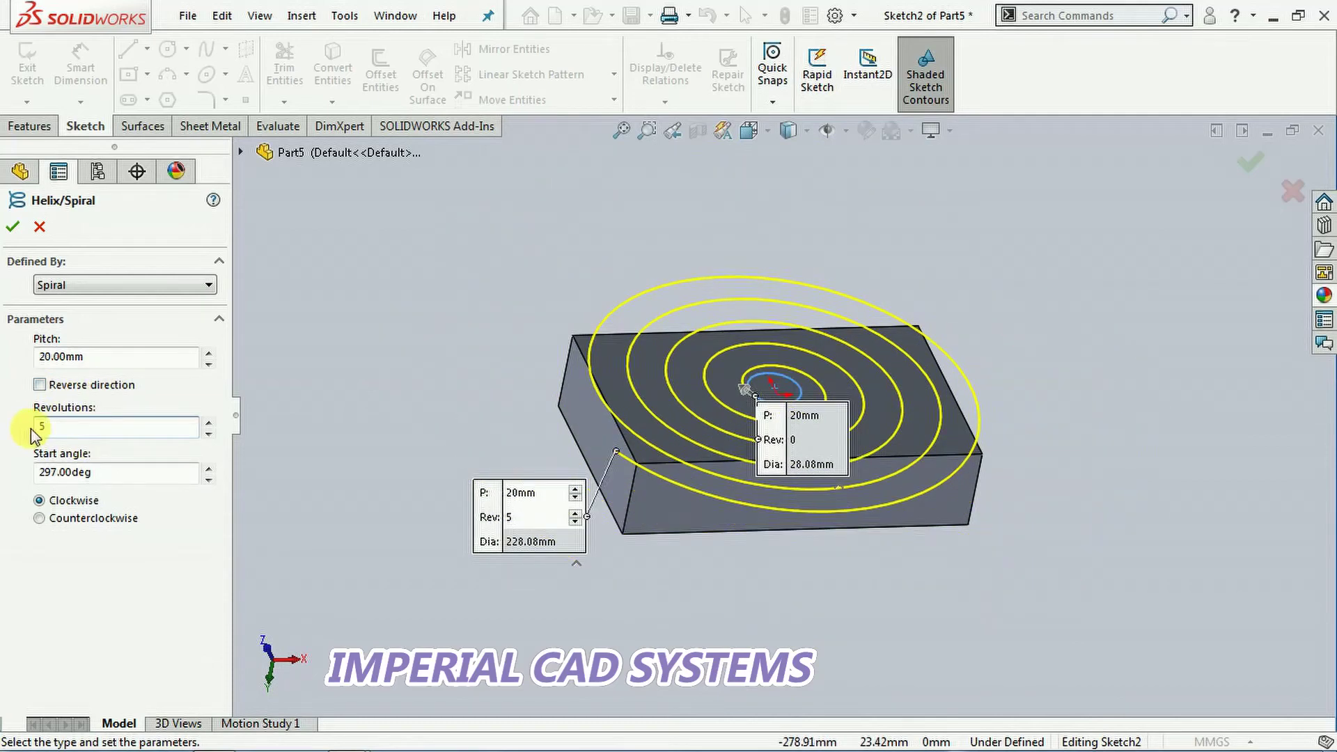
pyautogui.moveTo(98, 357); pyautogui.dragTo(46, 358)
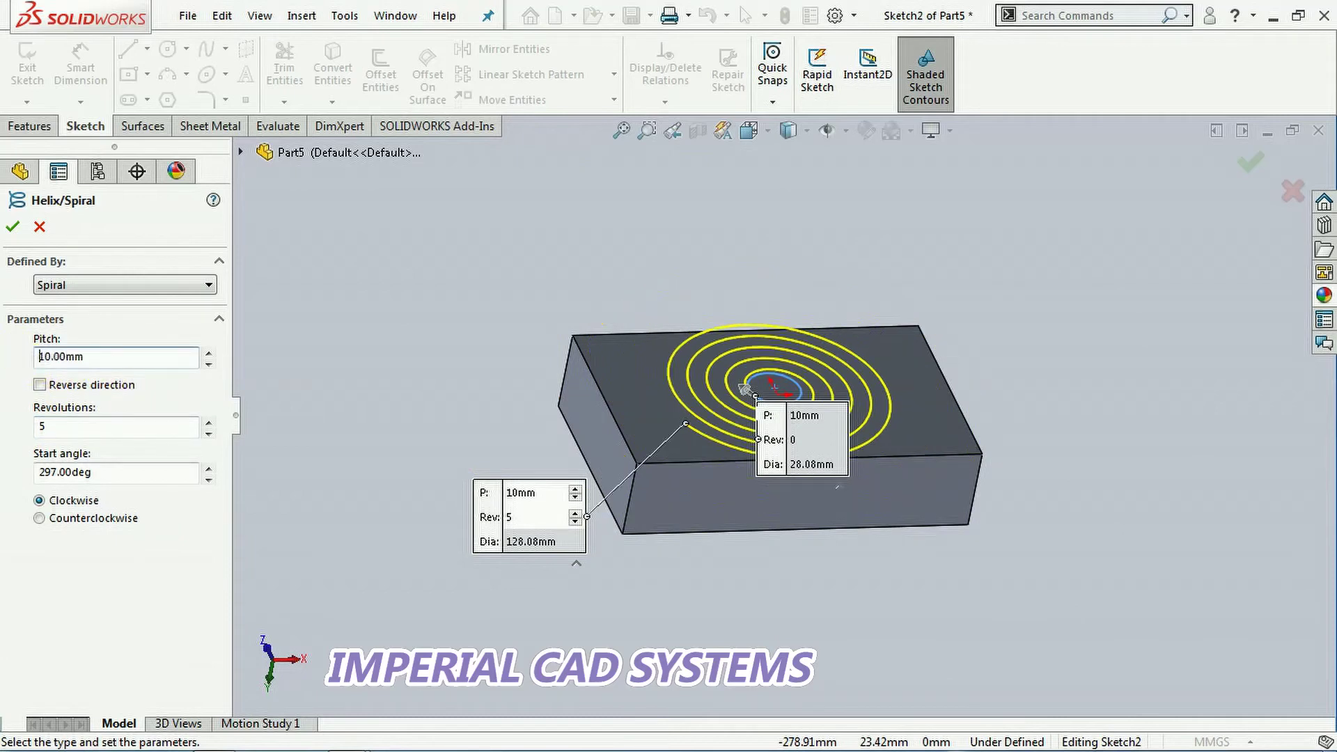
pyautogui.moveTo(931, 347); pyautogui.dragTo(940, 478, button='middle')
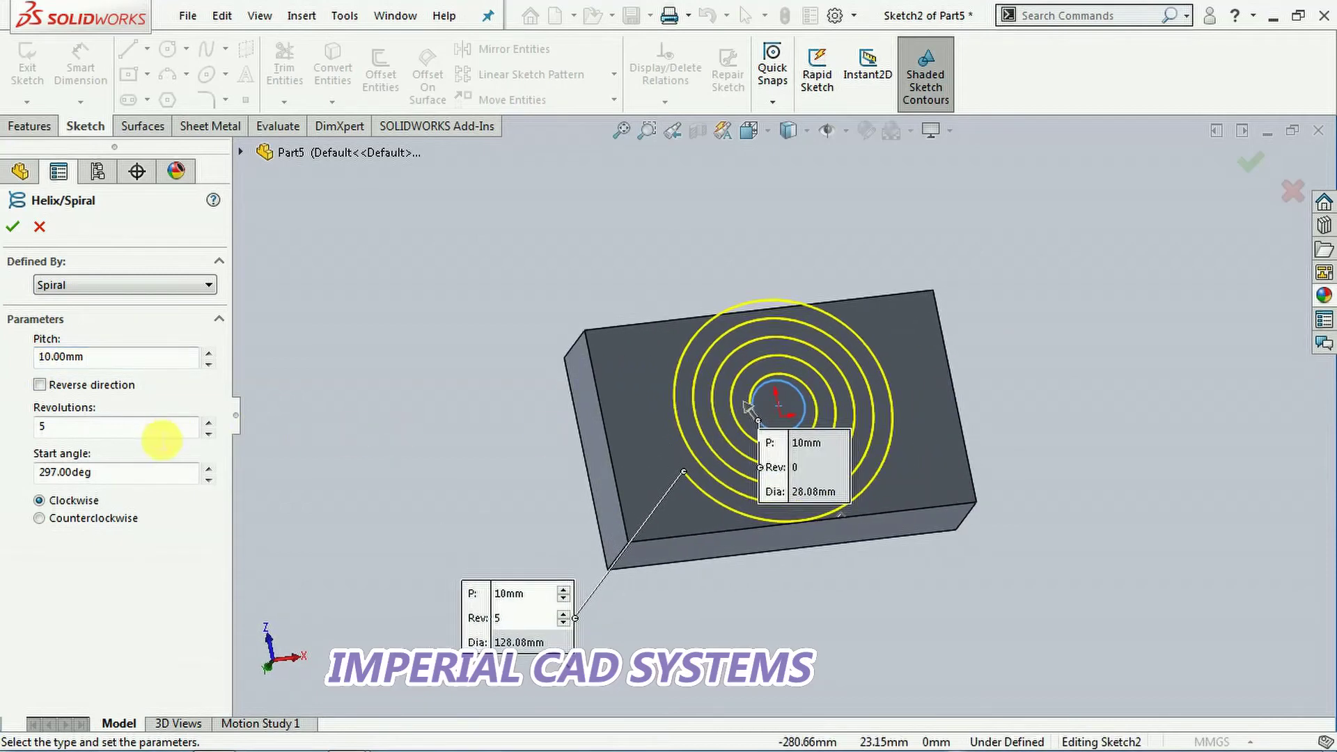
pyautogui.click(208, 433)
pyautogui.click(208, 433)
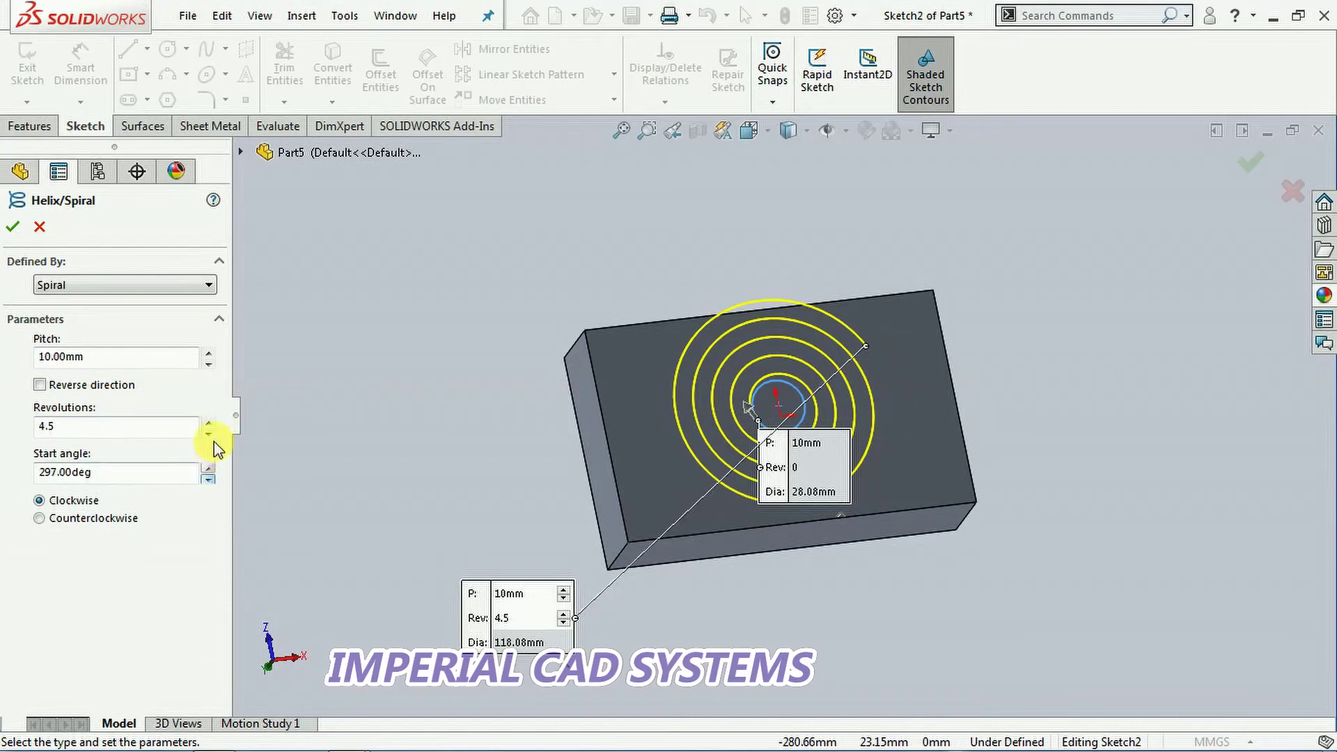
pyautogui.click(209, 432)
pyautogui.click(208, 432)
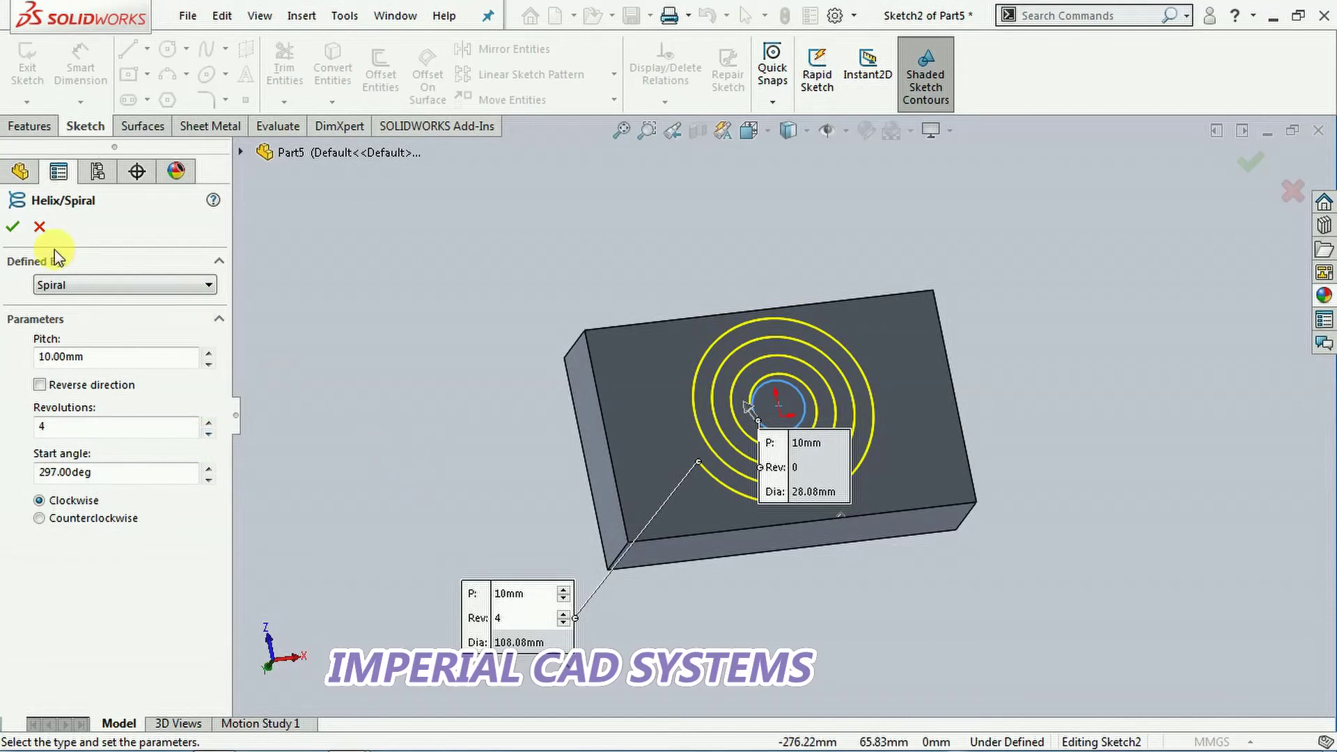
pyautogui.click(14, 228)
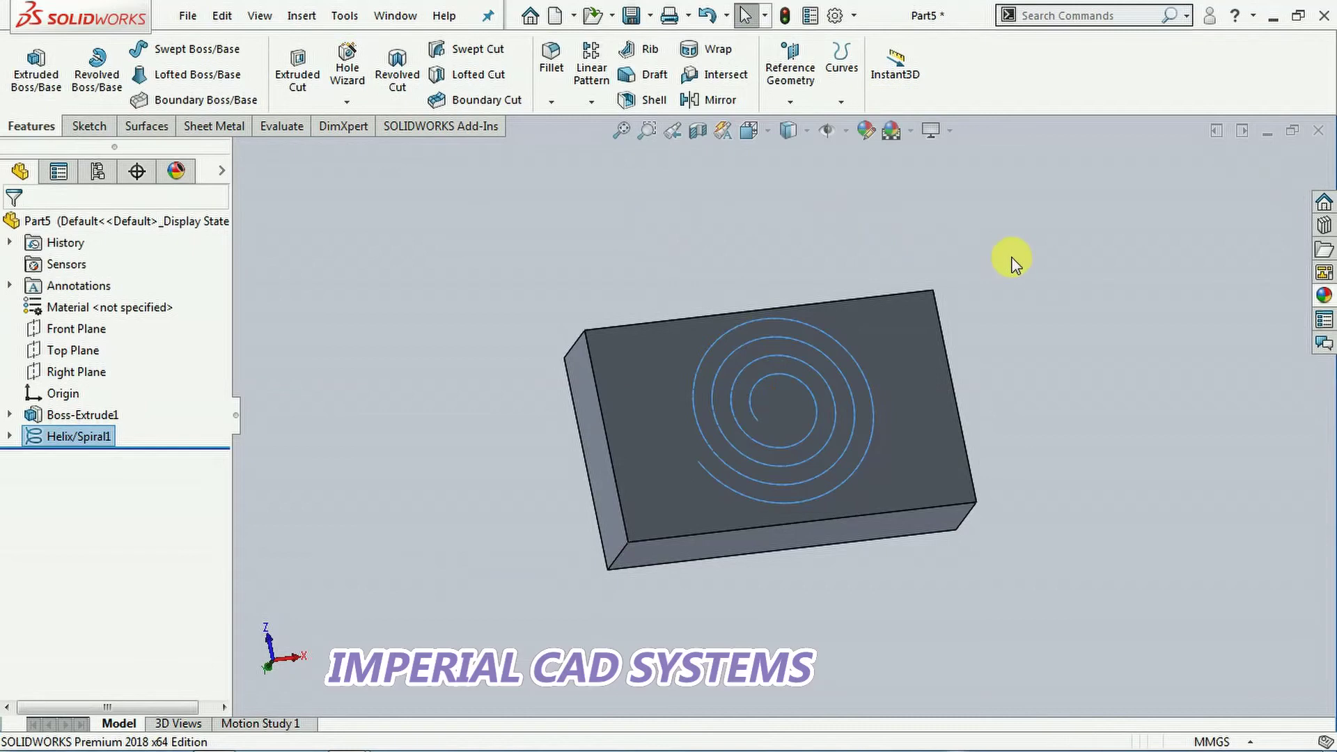
# - Swept-cut a 6 mm circular-profile groove along Helix/Spiral1 into the block's top
pyautogui.moveTo(947, 512); pyautogui.dragTo(922, 442, button='middle')
pyautogui.scroll(-3, 975, 389)
pyautogui.moveTo(654, 501); pyautogui.dragTo(420, 221, button='middle')
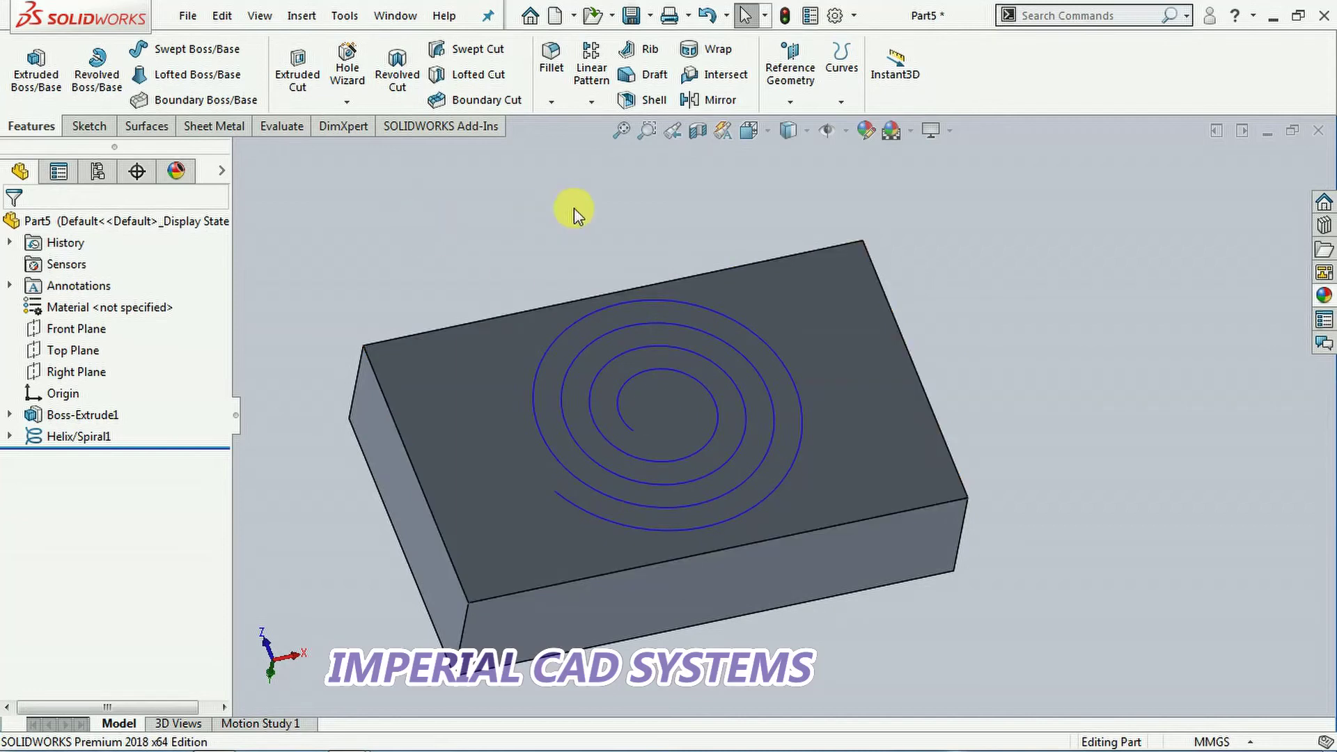
pyautogui.click(478, 56)
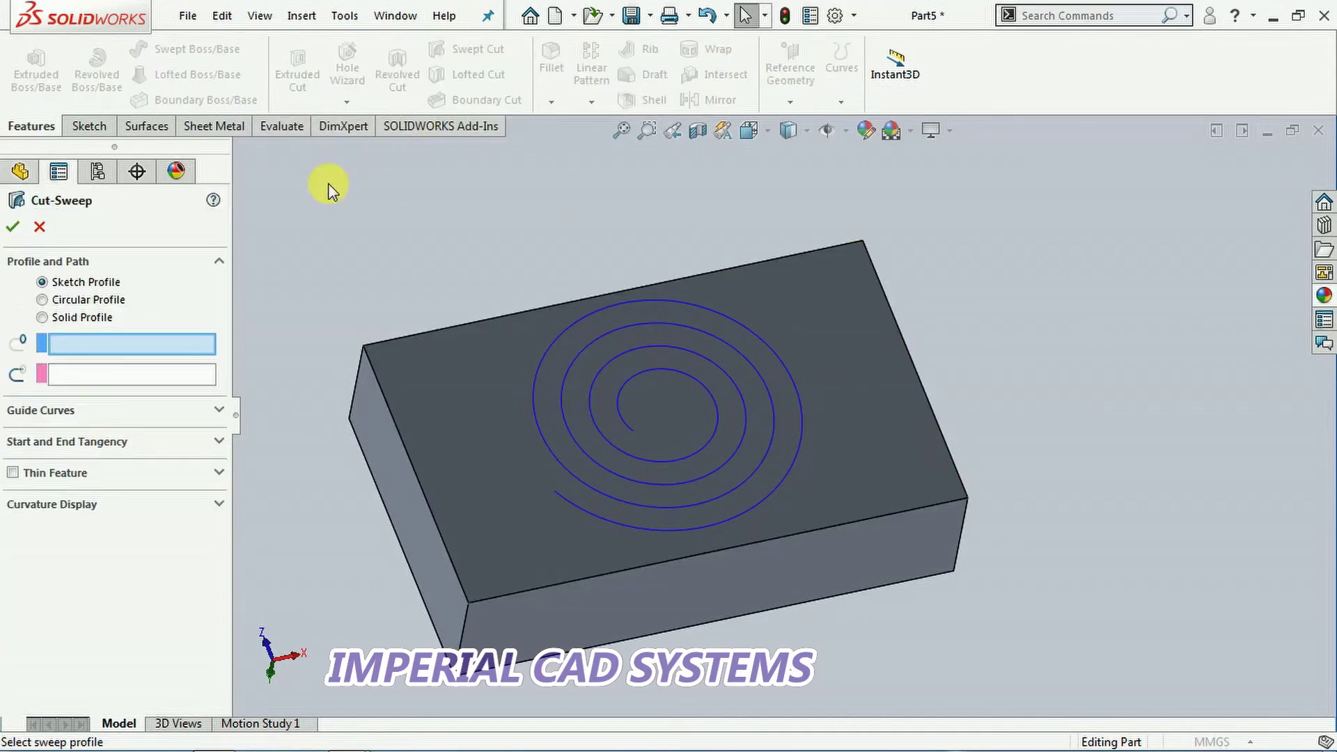
pyautogui.click(67, 300)
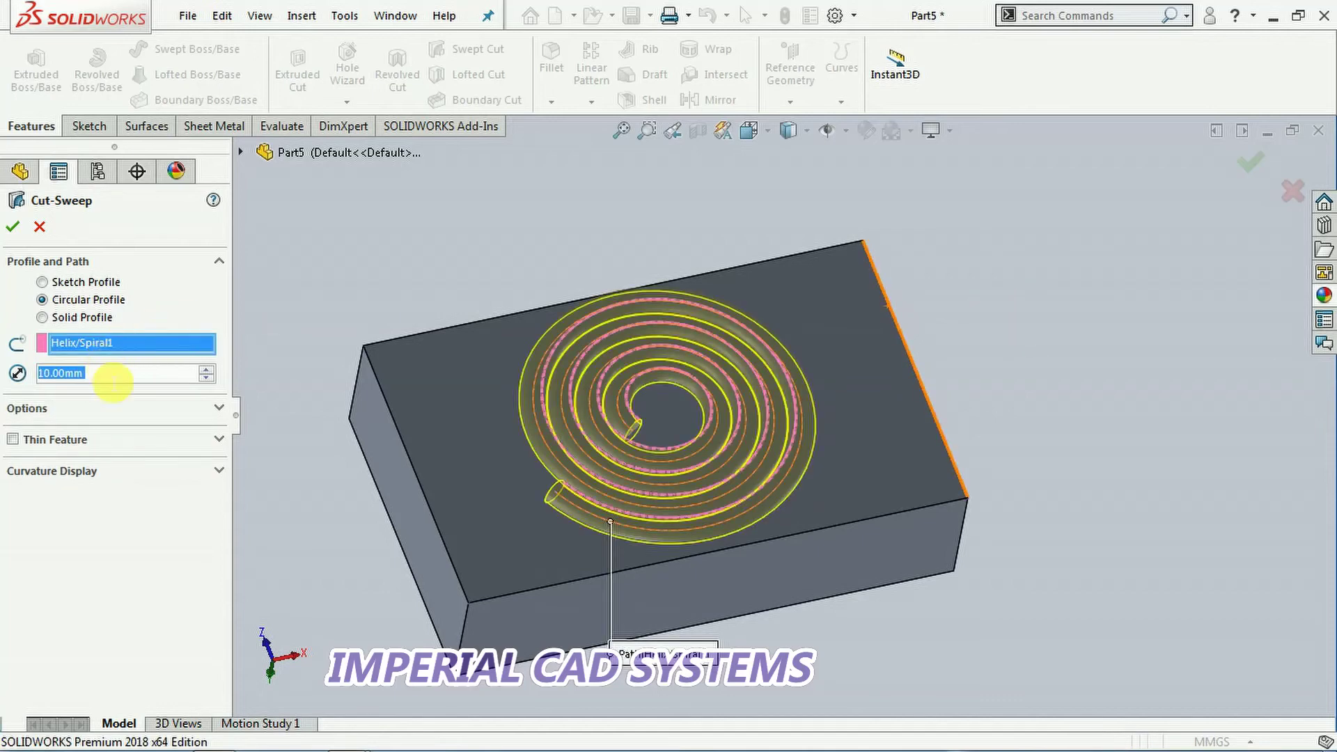
pyautogui.write('8')
pyautogui.press('Return')
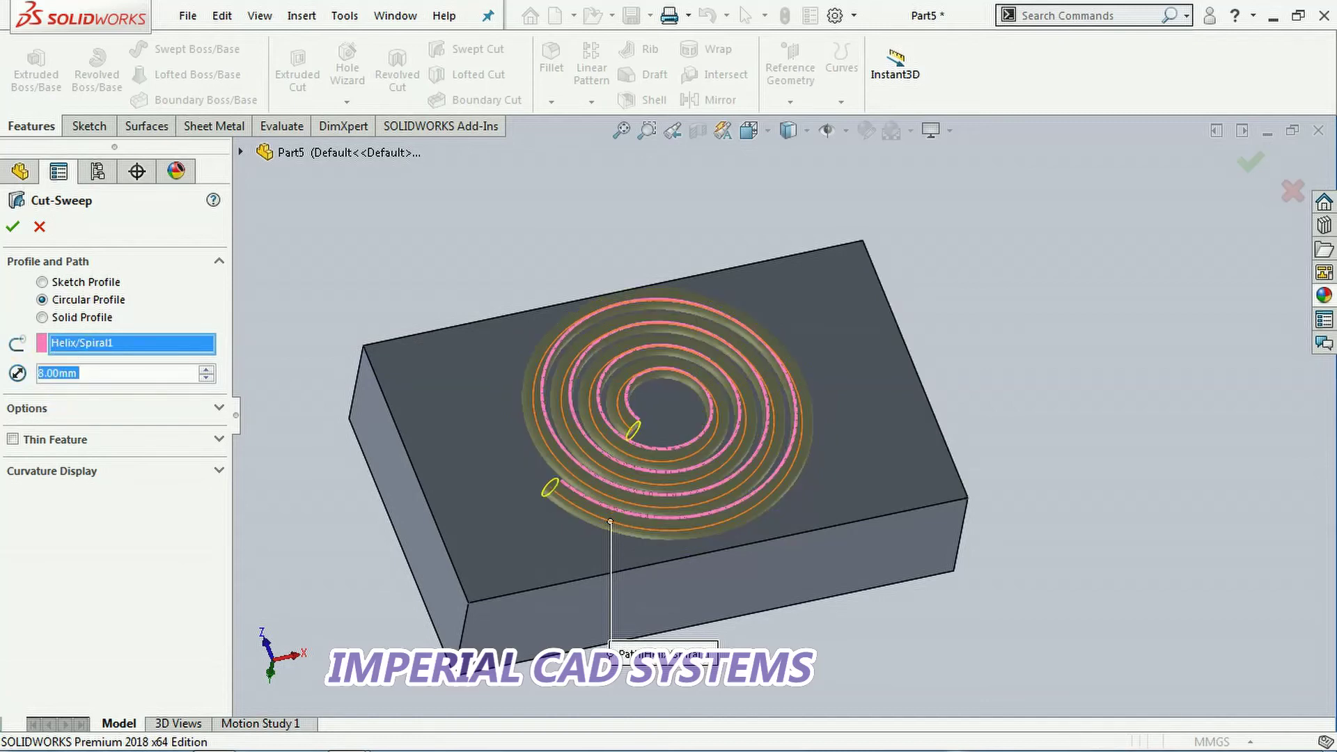
pyautogui.write('6')
pyautogui.press('Return')
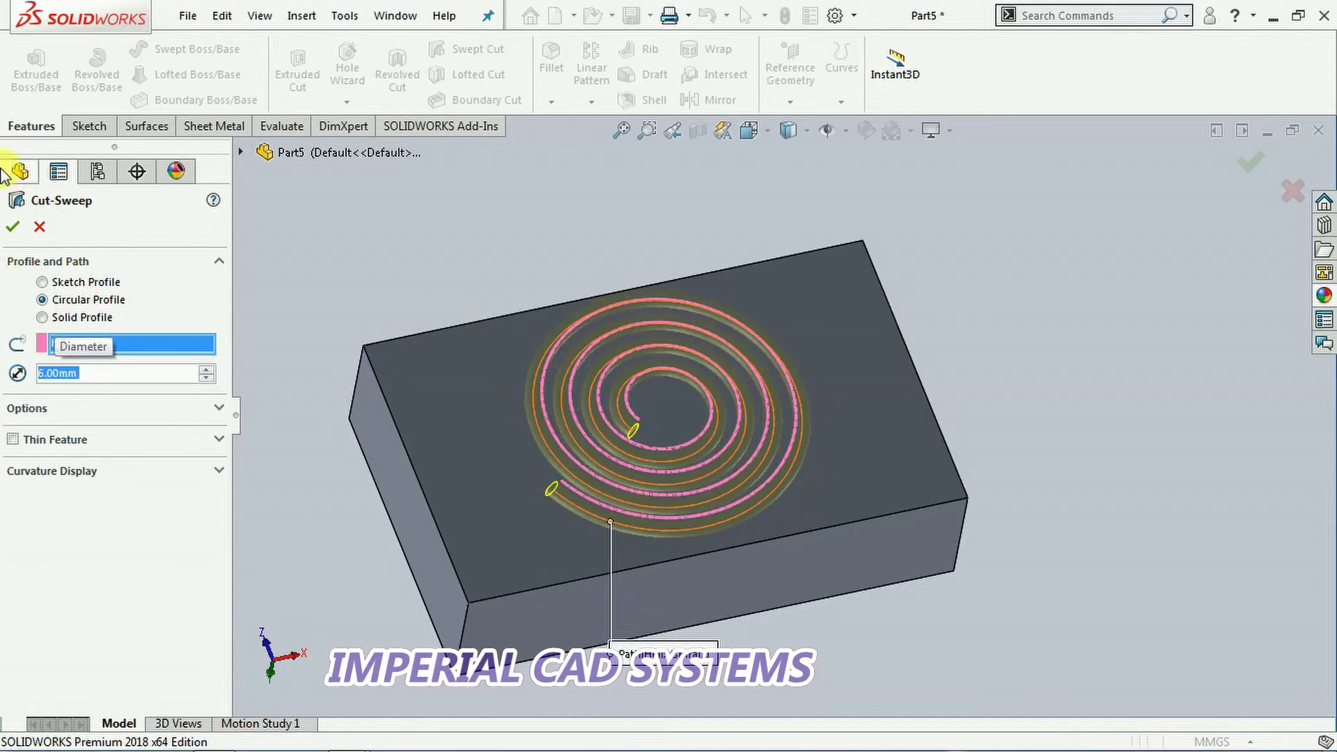
pyautogui.click(14, 232)
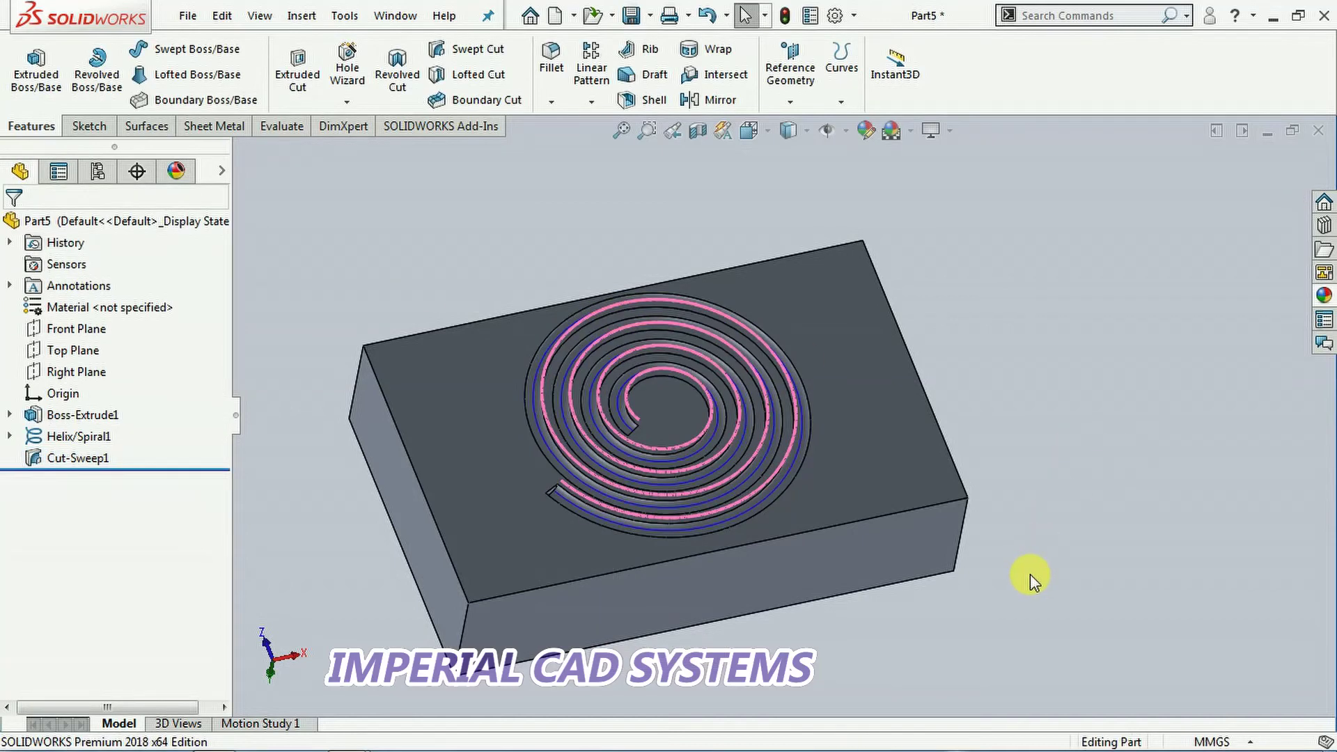
# - Orbit around the grooved block, opening and dismissing Helix/Spiral1's context menu
pyautogui.moveTo(1024, 567); pyautogui.dragTo(1044, 465, button='middle')
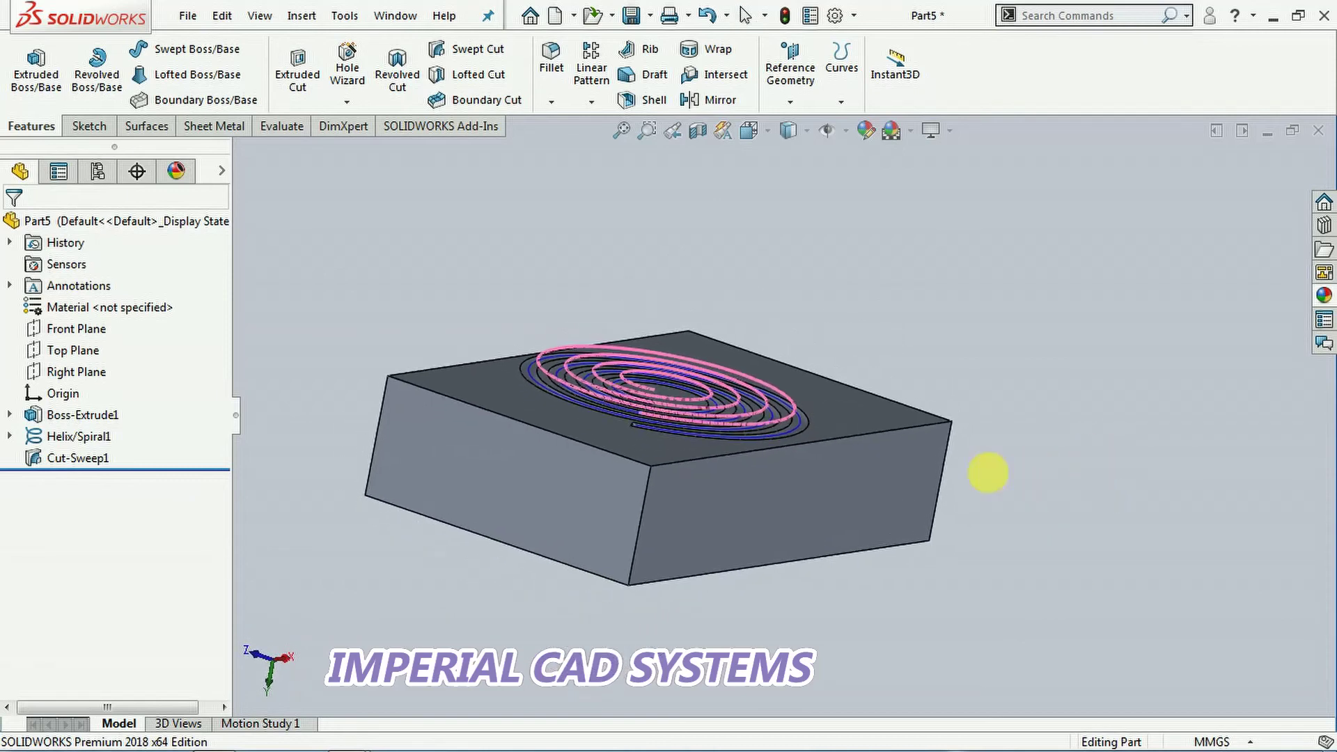
pyautogui.rightClick(93, 444)
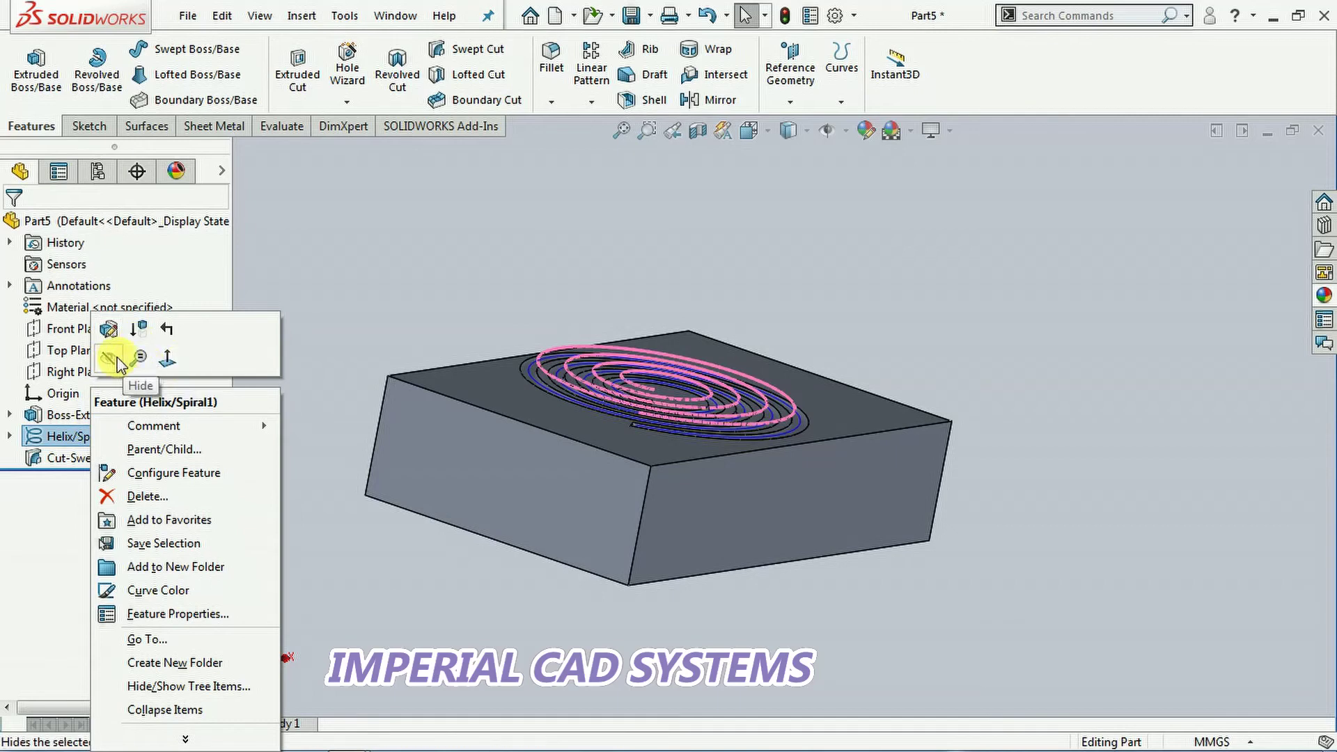
pyautogui.press('Escape')
pyautogui.moveTo(757, 301)
pyautogui.mouseDown(button='middle')
pyautogui.moveTo(1160, 352)
pyautogui.moveTo(1128, 369)
pyautogui.moveTo(1184, 547)
pyautogui.moveTo(1145, 607)
pyautogui.moveTo(1171, 373)
pyautogui.moveTo(1095, 286)
pyautogui.mouseUp(button='middle')
# - Shell the block at 10 mm, removing the two long side faces and the bottom face
pyautogui.click(651, 104)
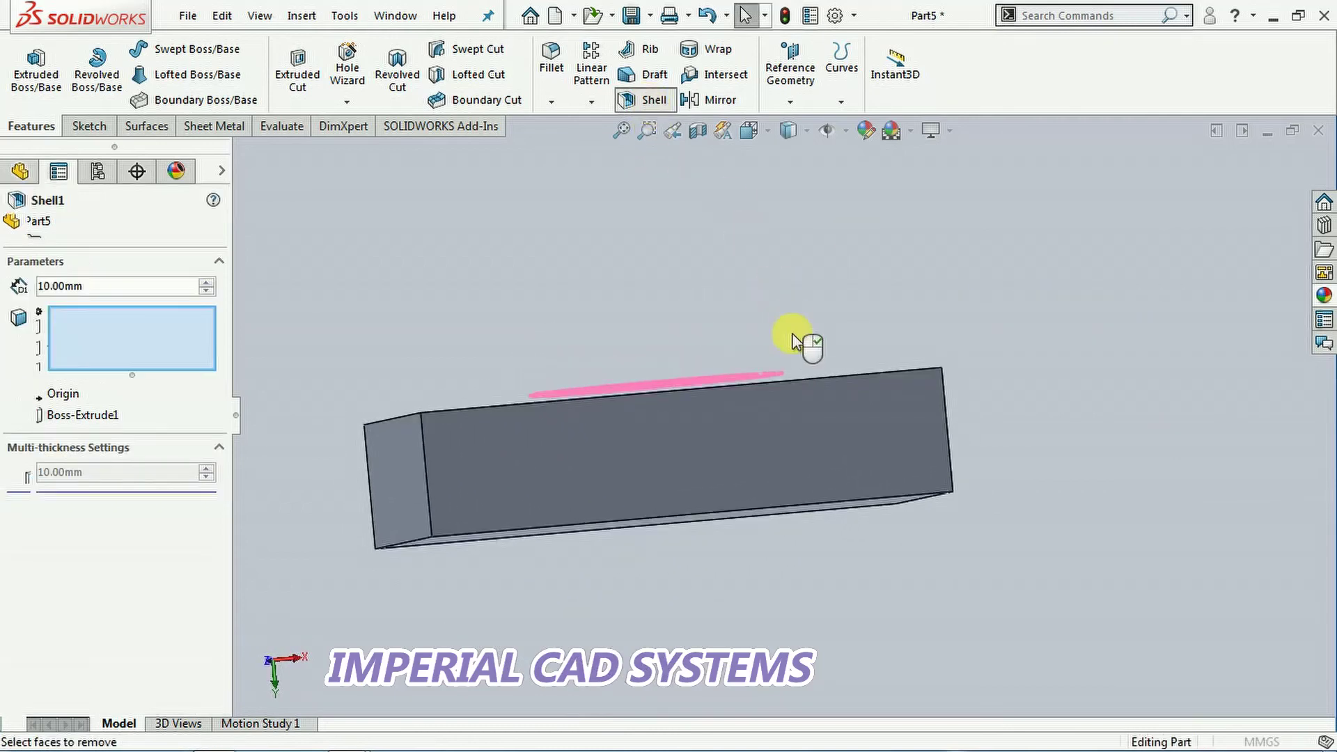
pyautogui.moveTo(800, 553); pyautogui.dragTo(799, 346, button='middle')
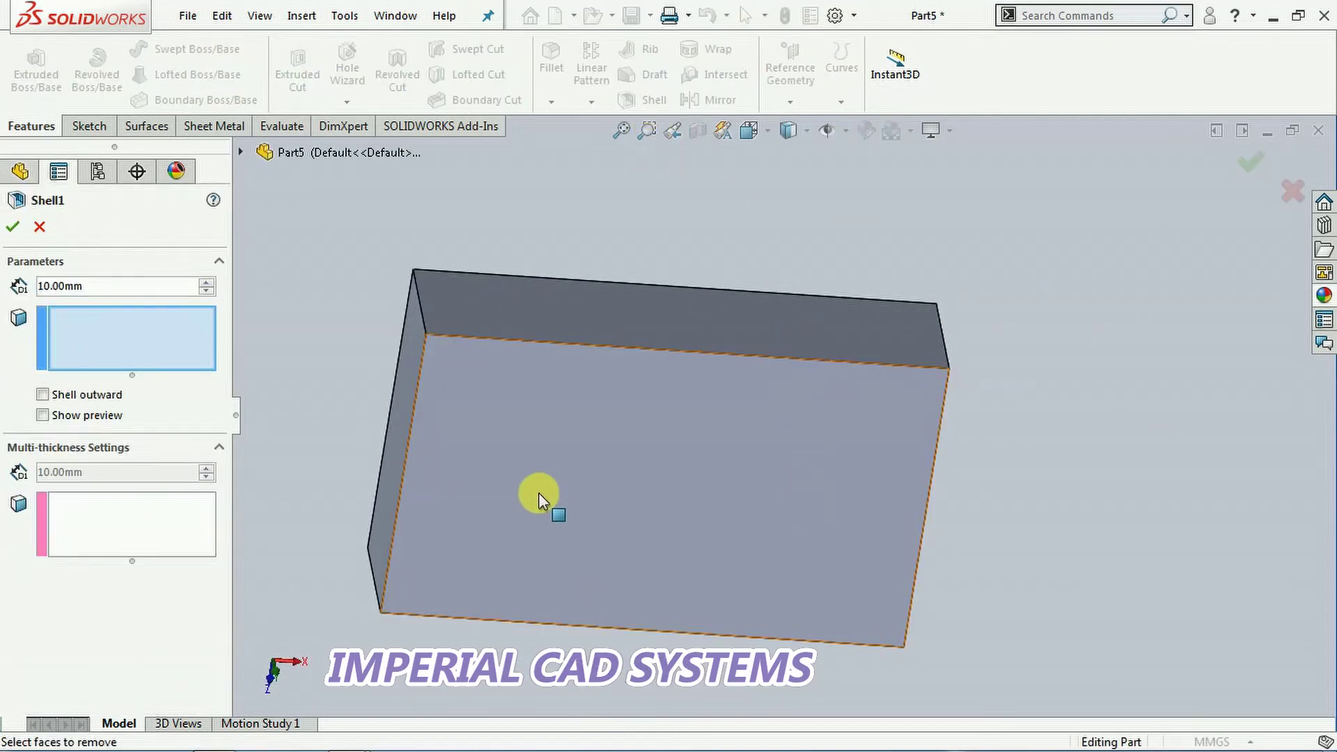
pyautogui.click(557, 440)
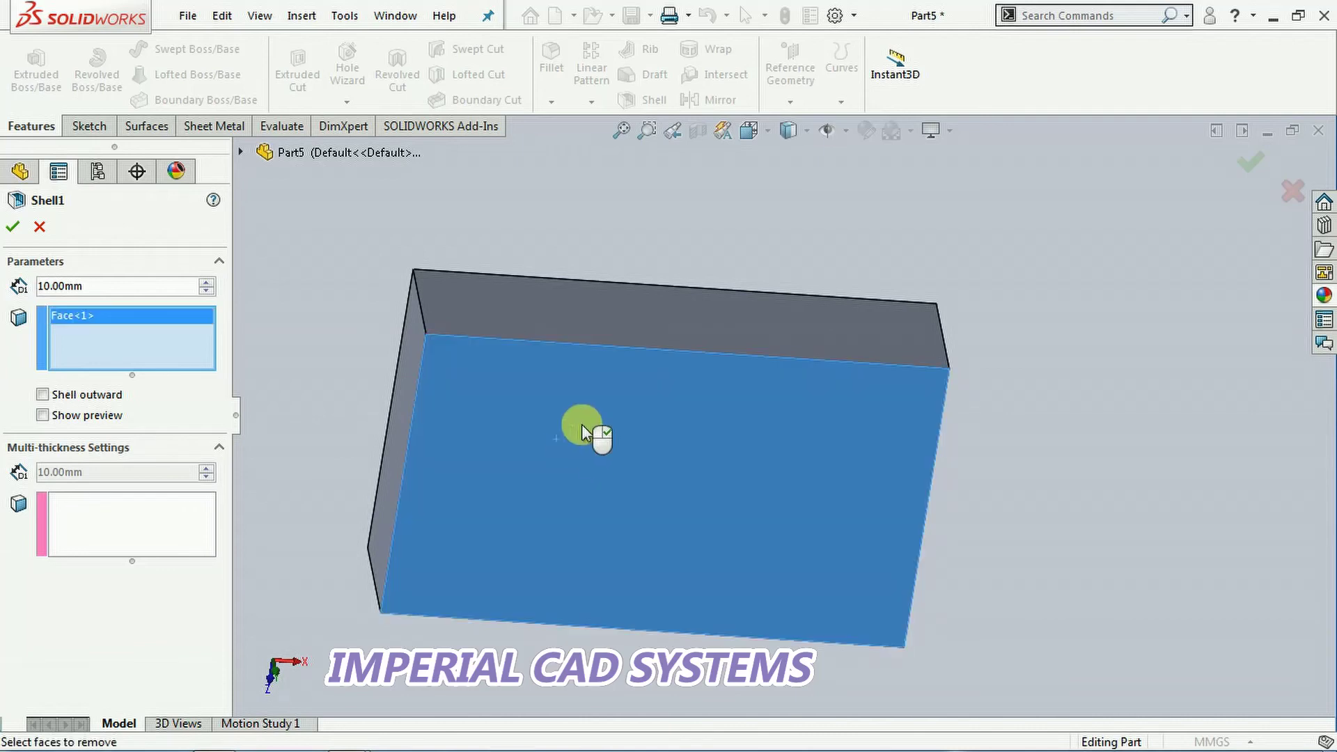
pyautogui.click(586, 314)
pyautogui.moveTo(654, 642); pyautogui.dragTo(651, 478, button='middle')
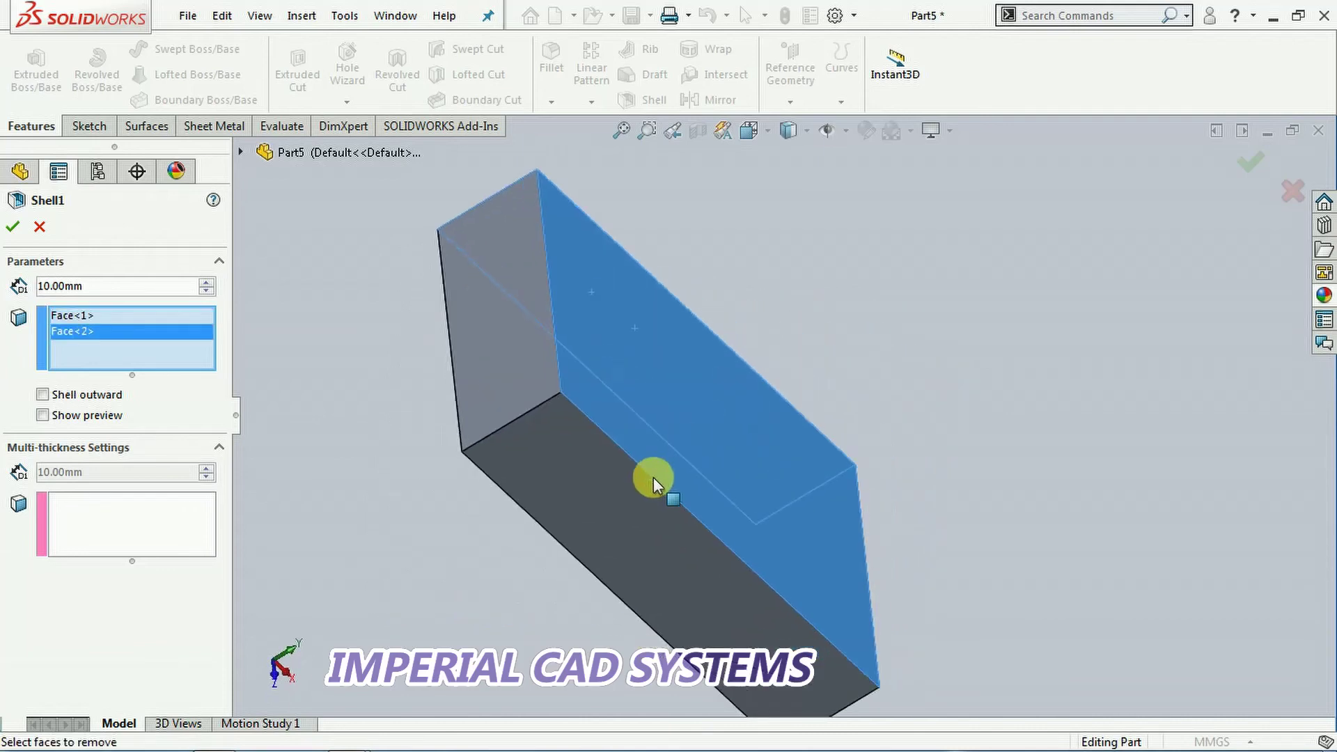
pyautogui.click(612, 513)
pyautogui.click(11, 231)
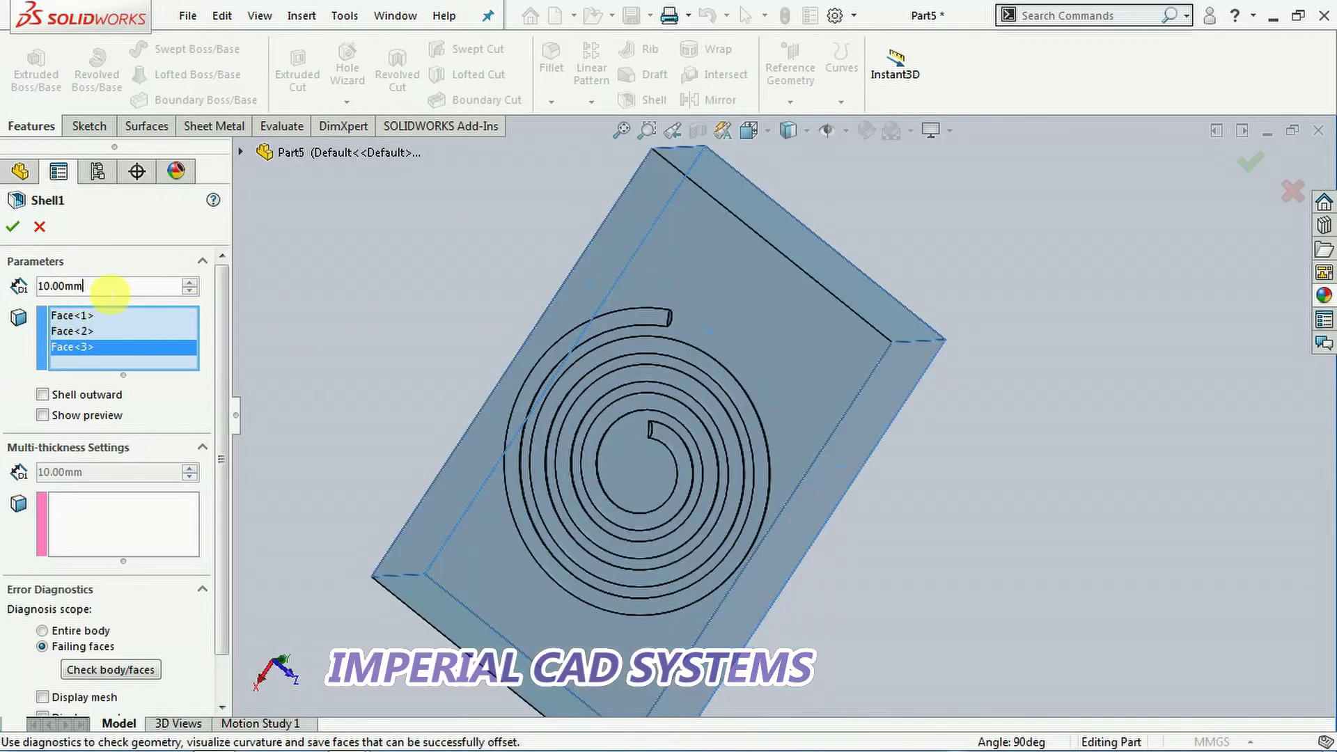
# - Change the shell thickness to 2 mm
pyautogui.doubleClick(63, 285)
pyautogui.moveTo(48, 306)
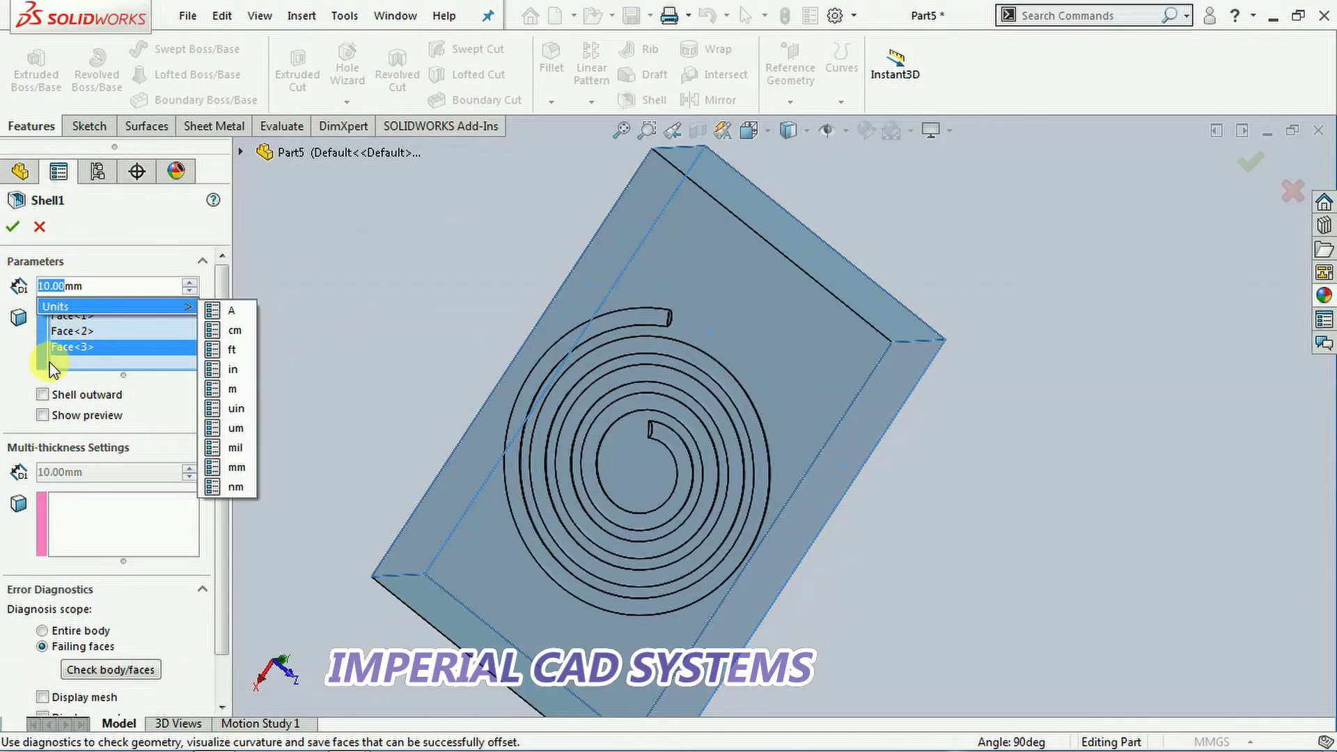
pyautogui.write('2')
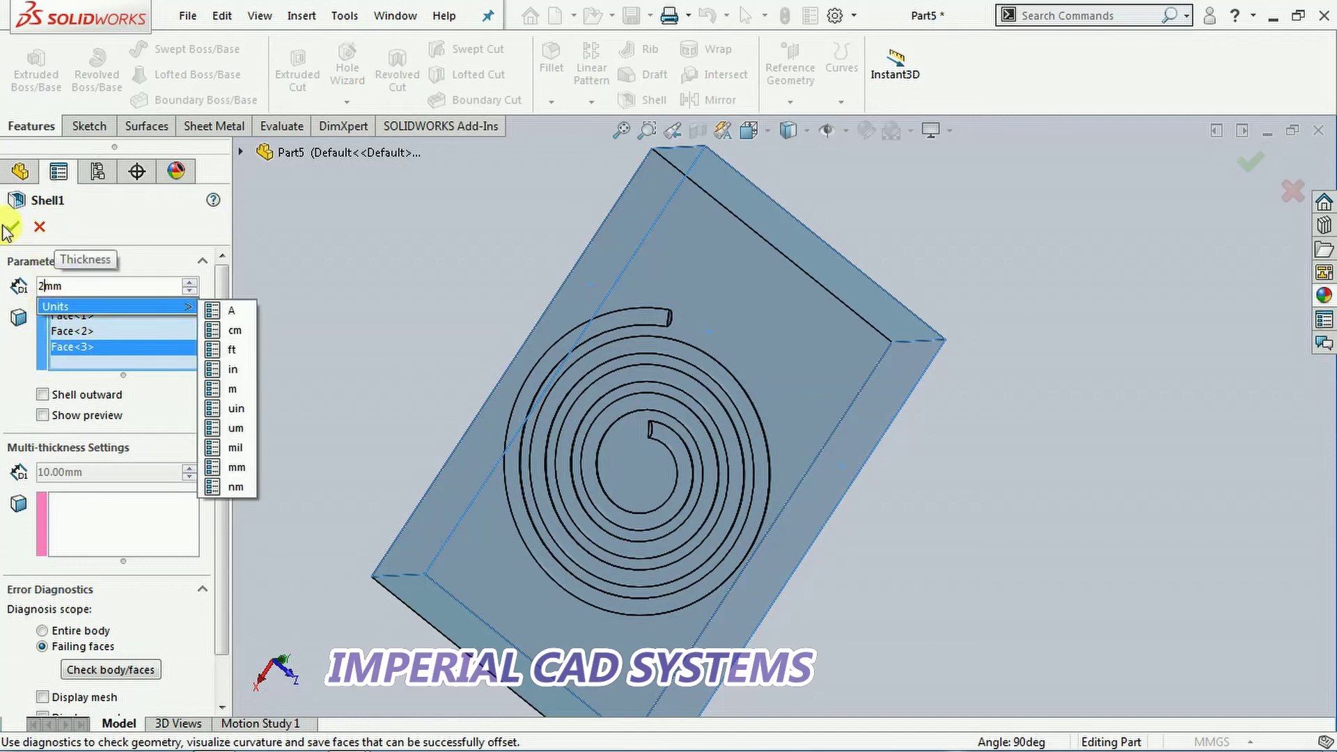
pyautogui.press('Return')
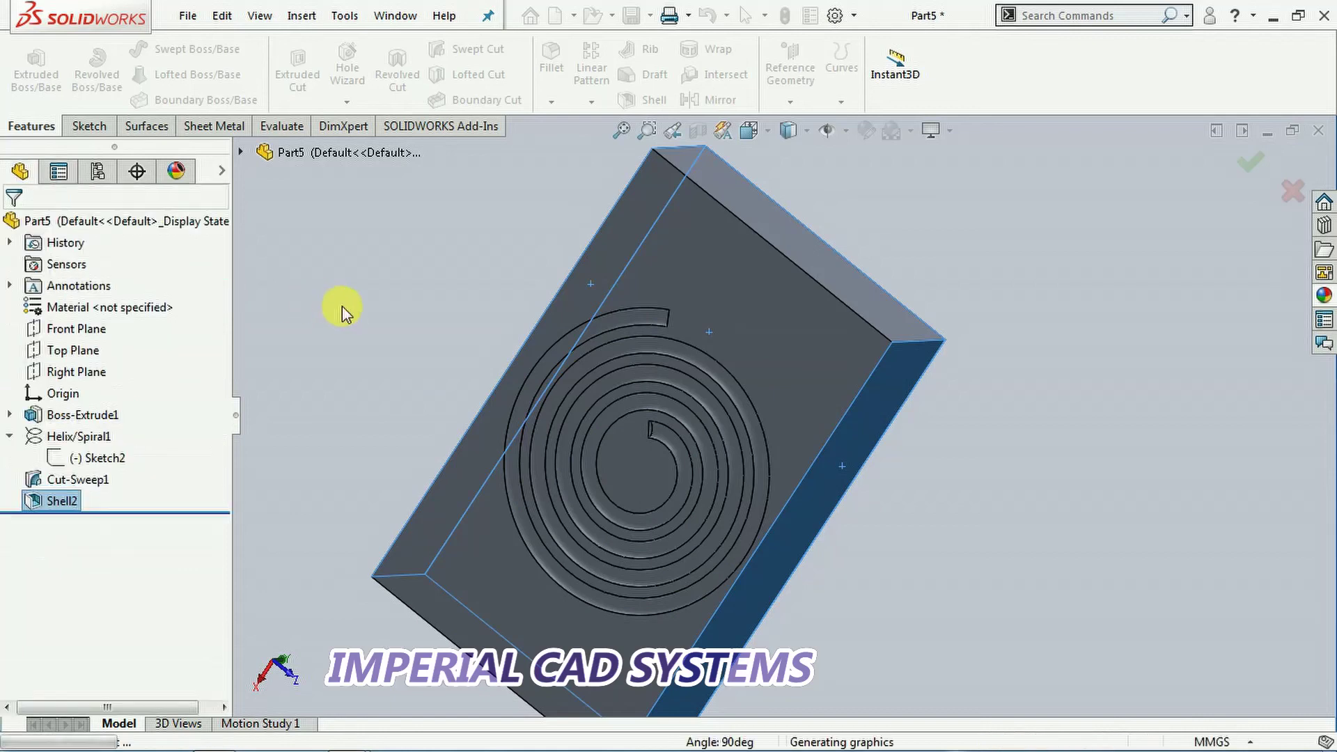
pyautogui.moveTo(1049, 535); pyautogui.dragTo(851, 537, button='middle')
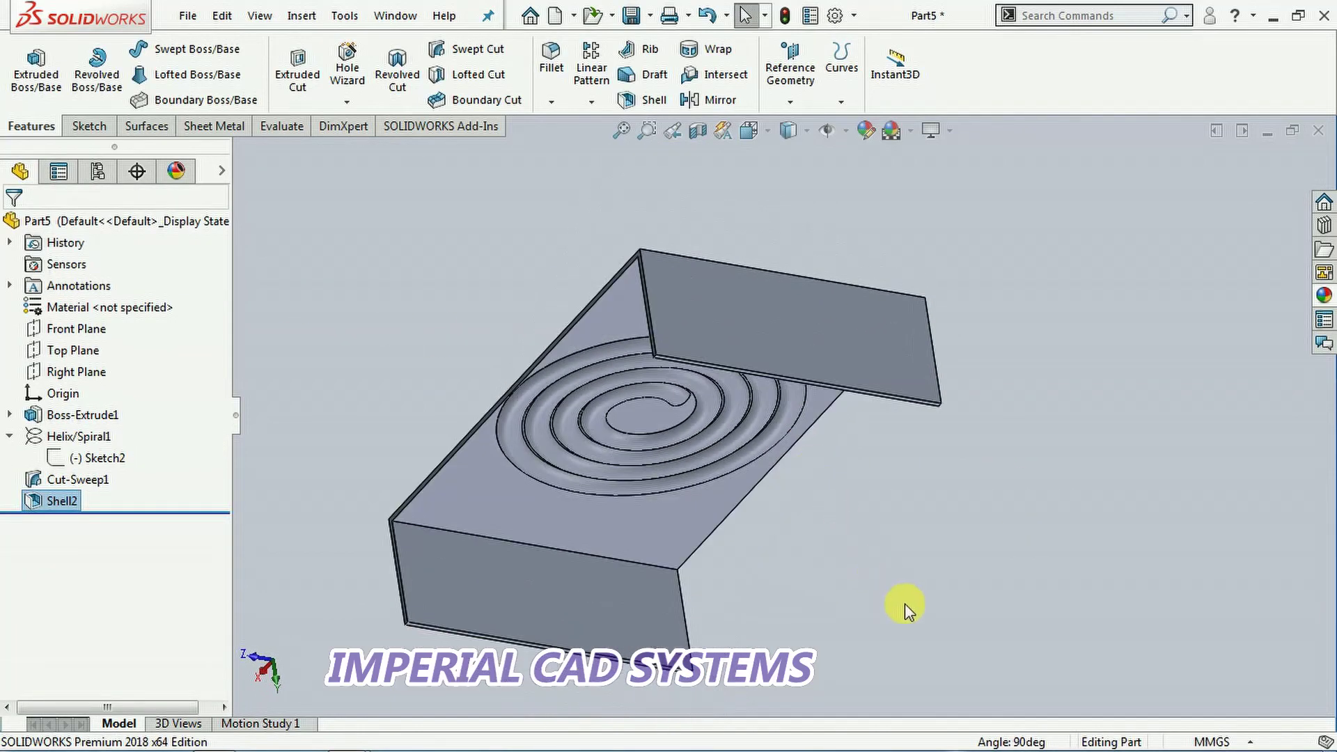
pyautogui.moveTo(489, 290); pyautogui.dragTo(740, 473, button='middle')
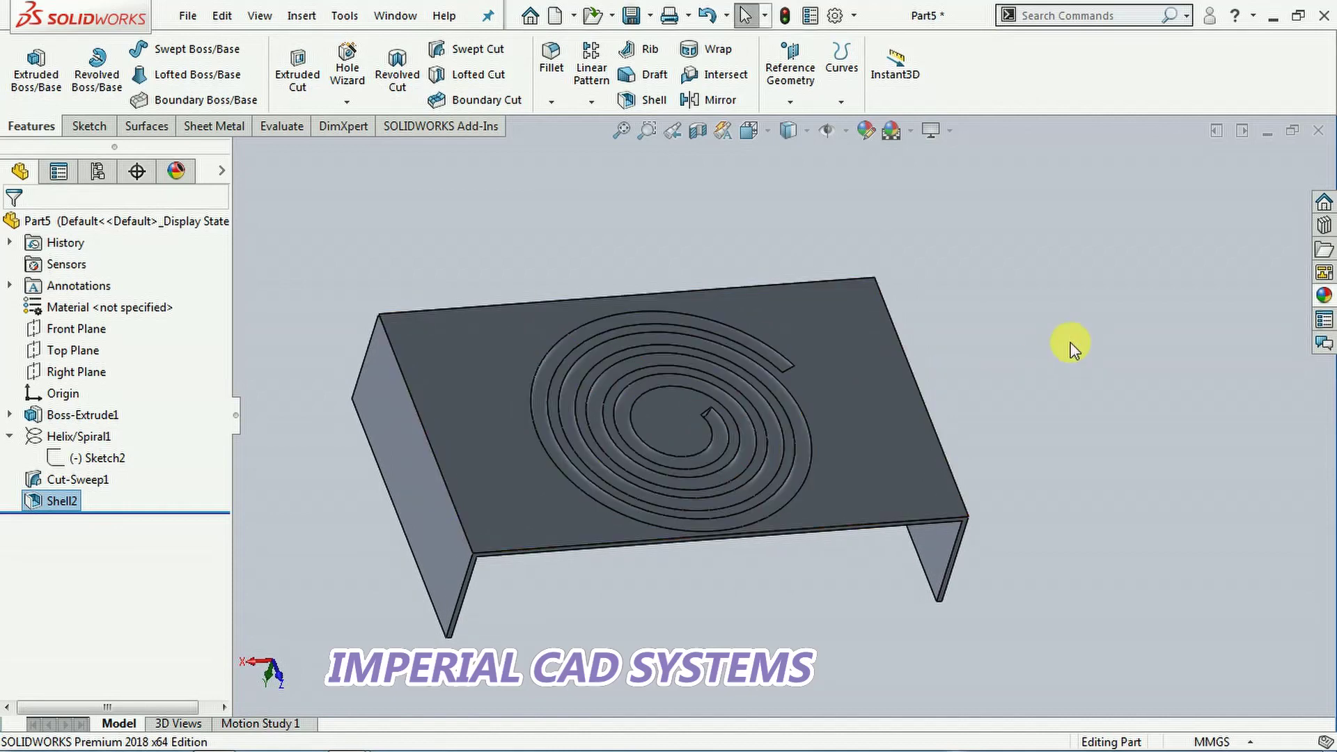